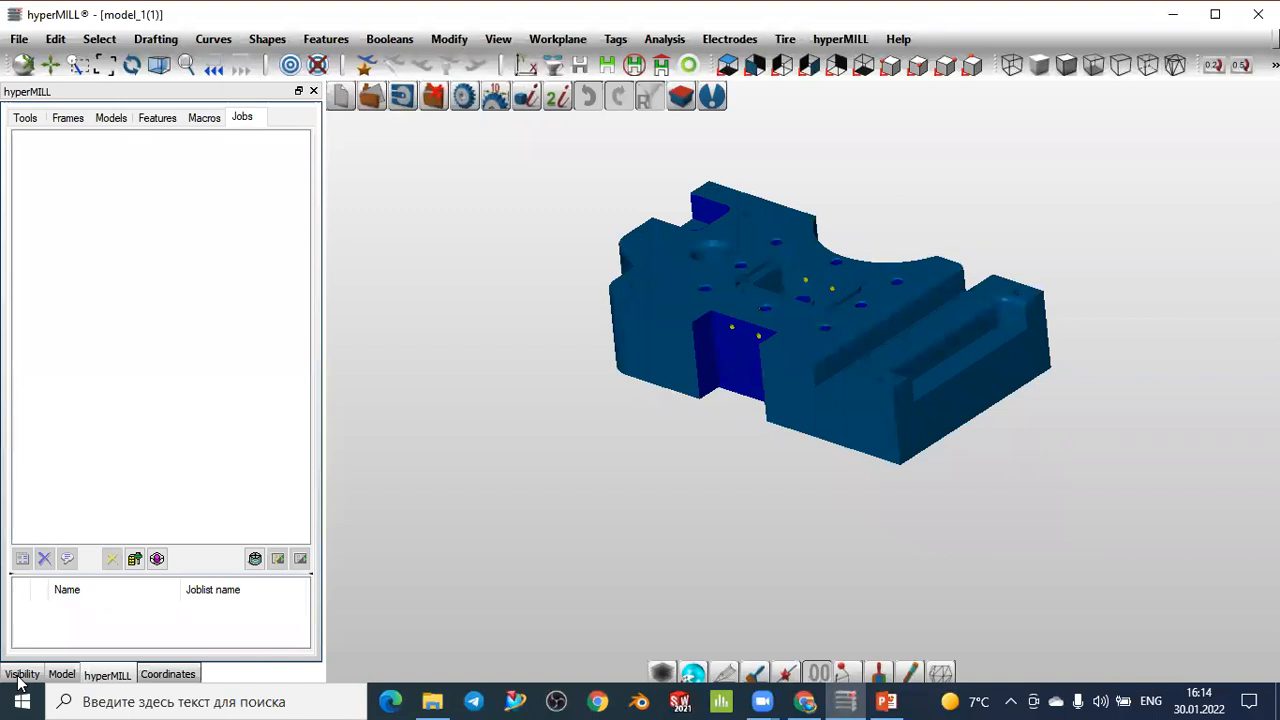
Step: Look through the Visibility, Model and Coordinates browsers and the hyperMILL pages for tools, frames, models, features, macros and jobs
click(20, 675)
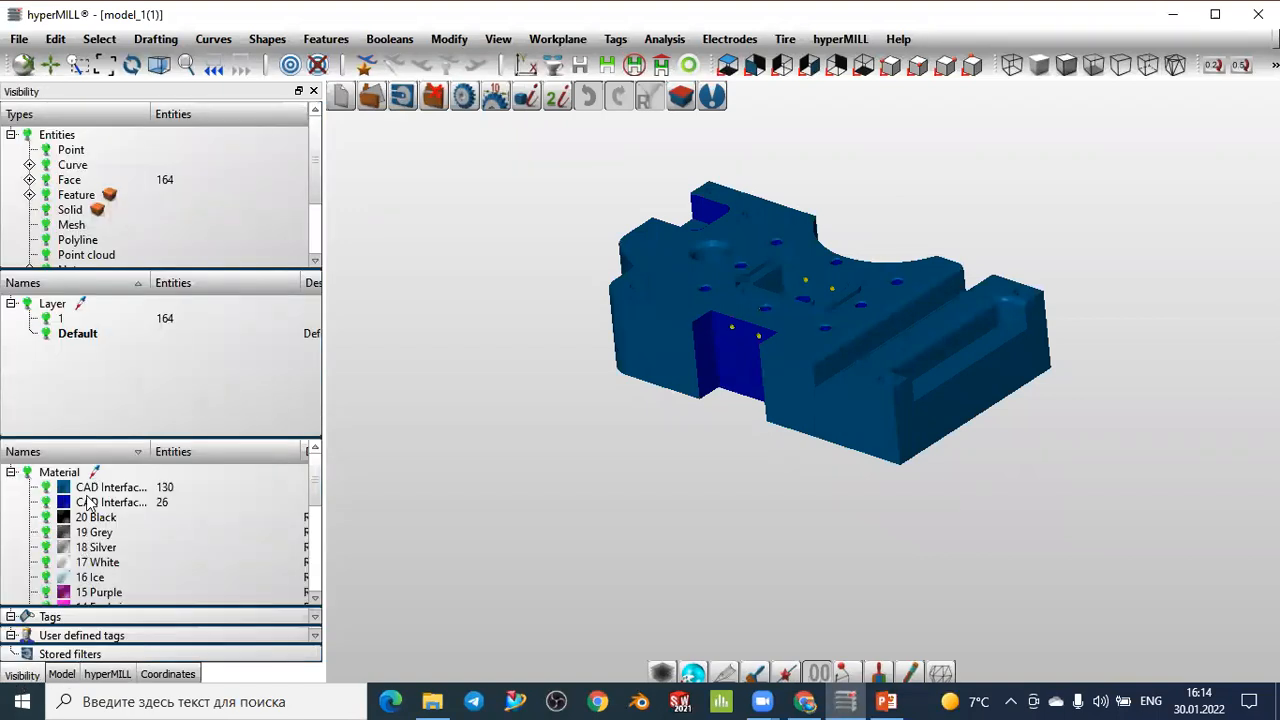
click(63, 677)
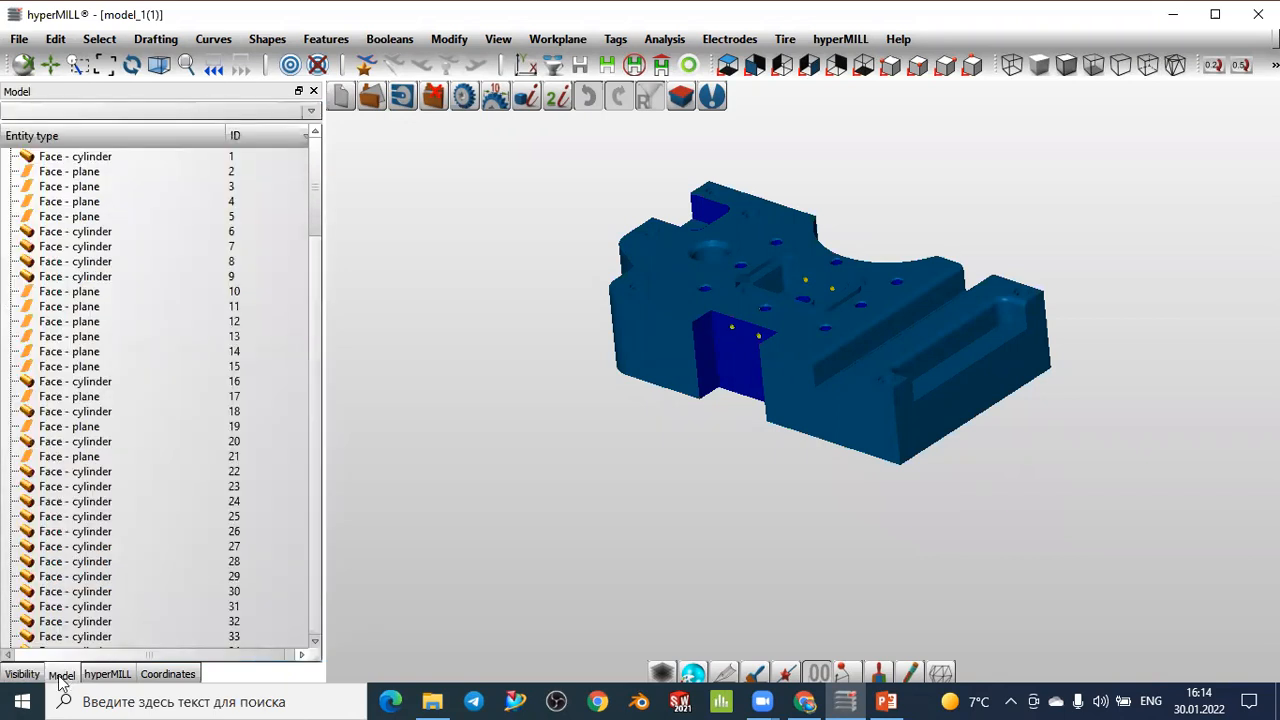
click(100, 677)
click(145, 675)
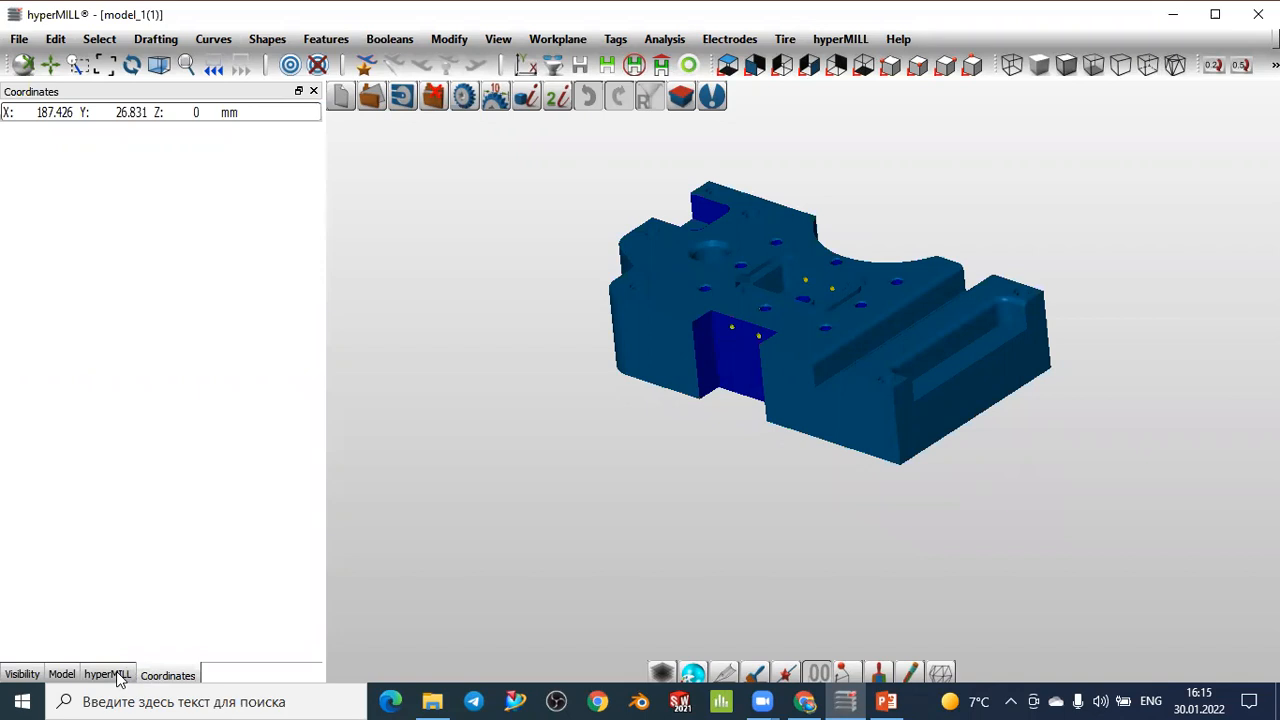
click(106, 675)
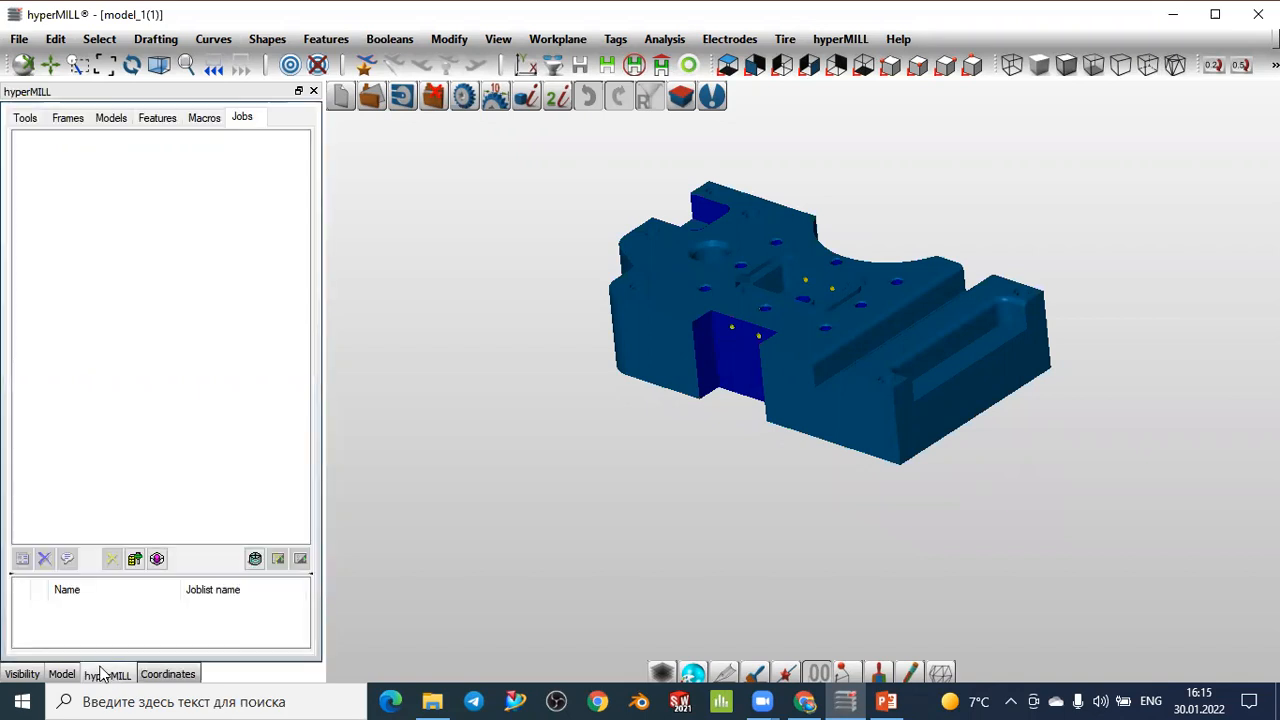
click(22, 120)
click(64, 121)
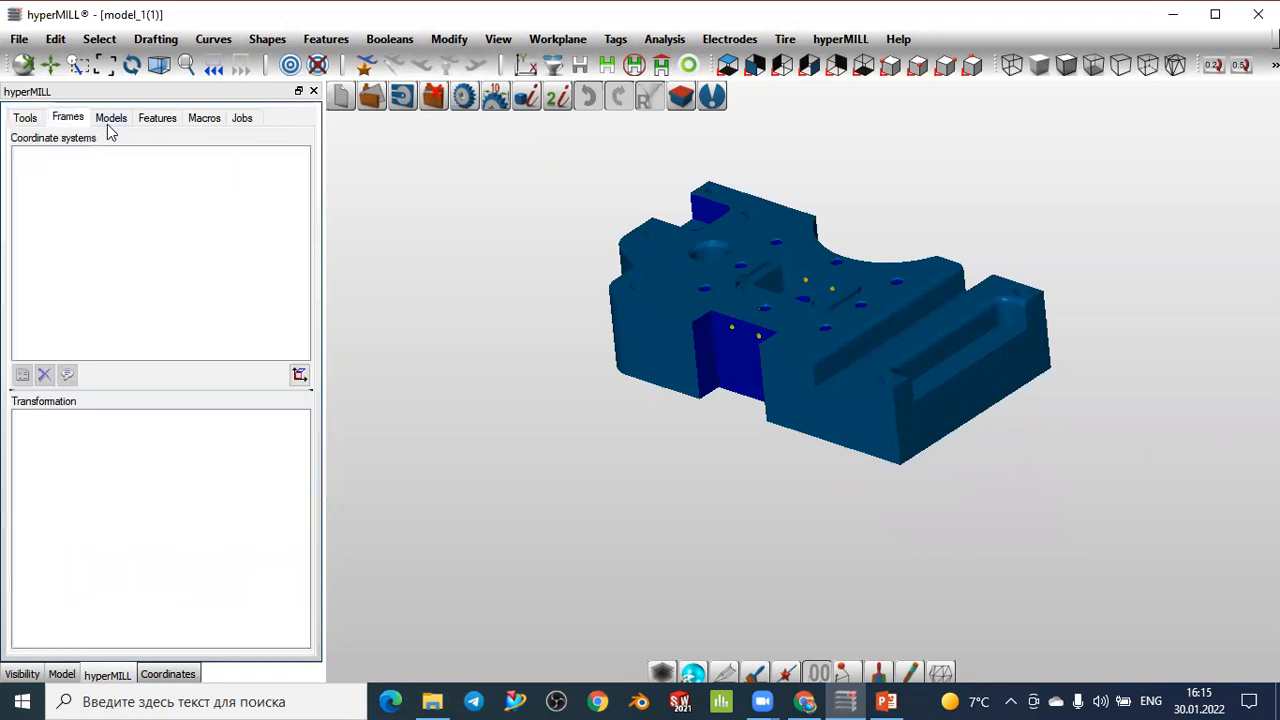
click(110, 122)
click(160, 122)
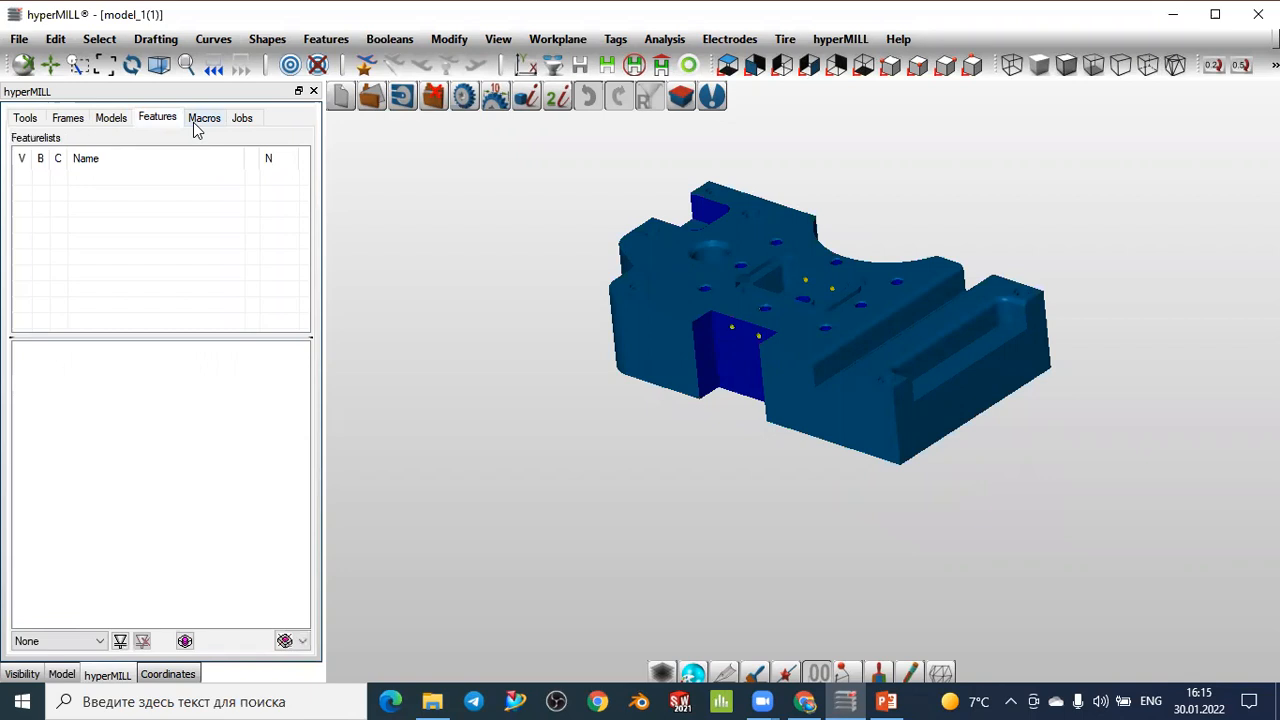
click(196, 120)
click(242, 120)
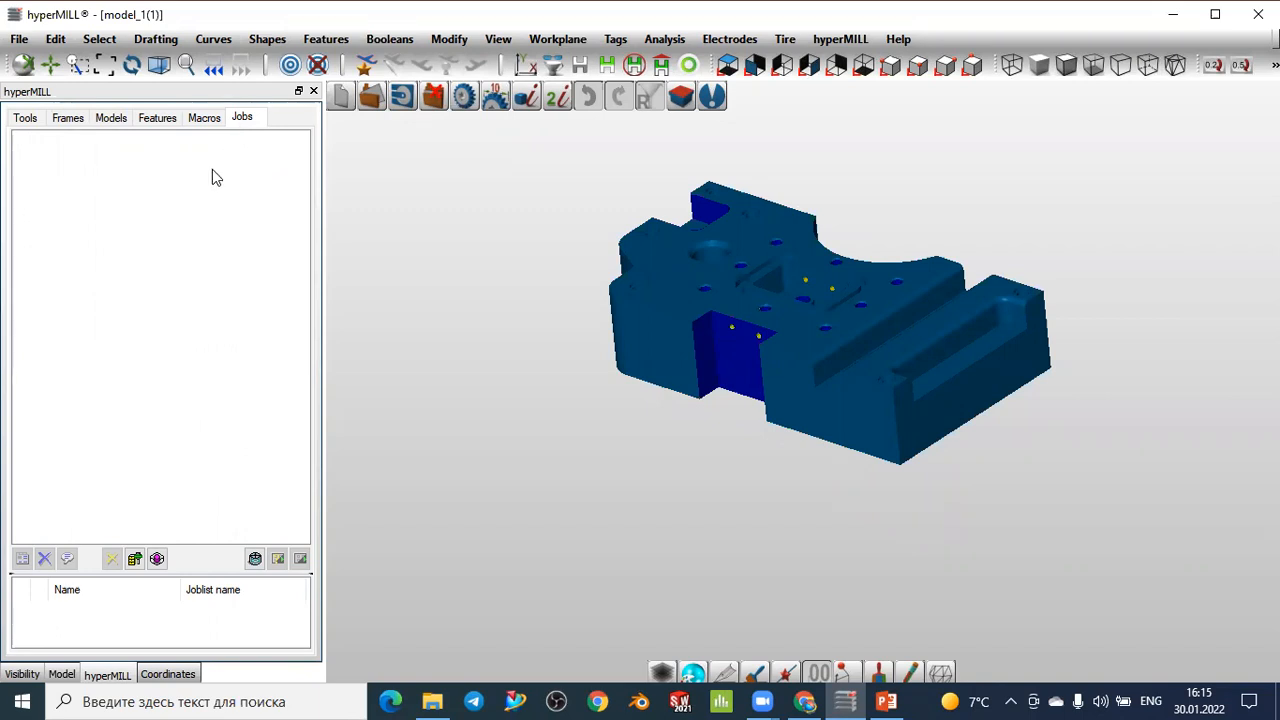
Step: Start a new project with the Project Assistant and inspect the part with its proposed bounding box and coordinate system
right_click(170, 263)
mouse_move(221, 268)
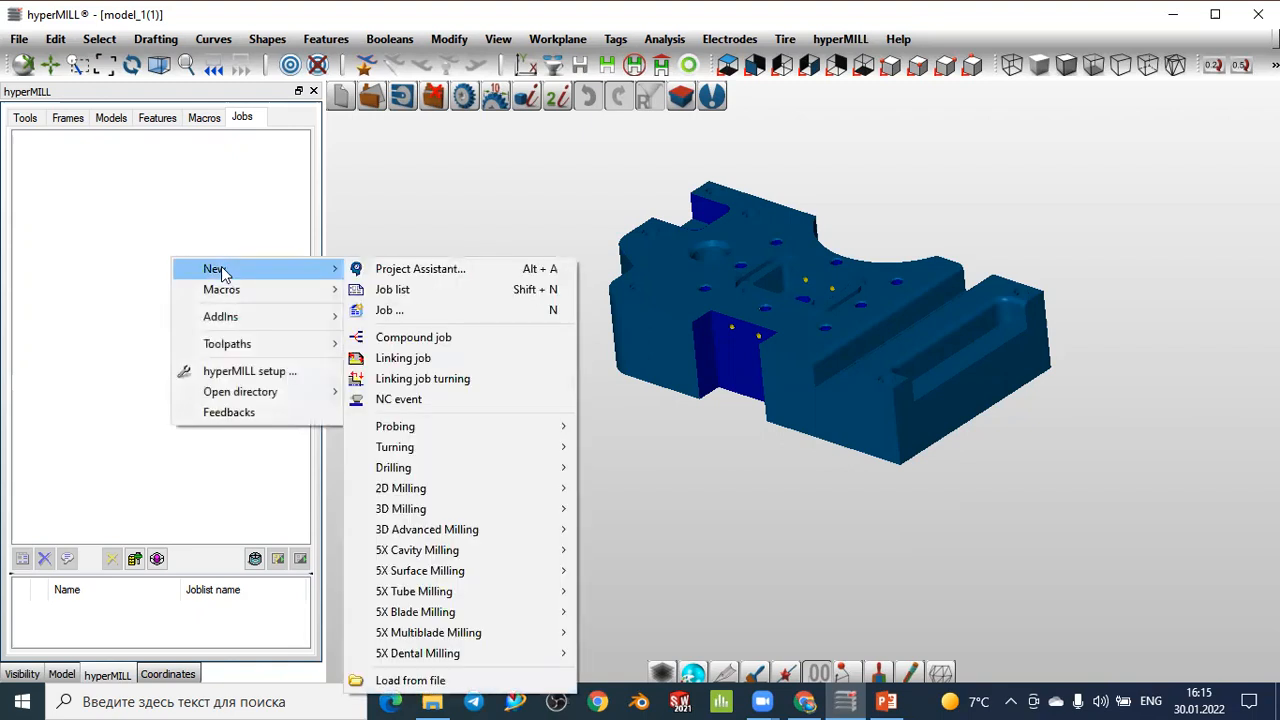
click(389, 270)
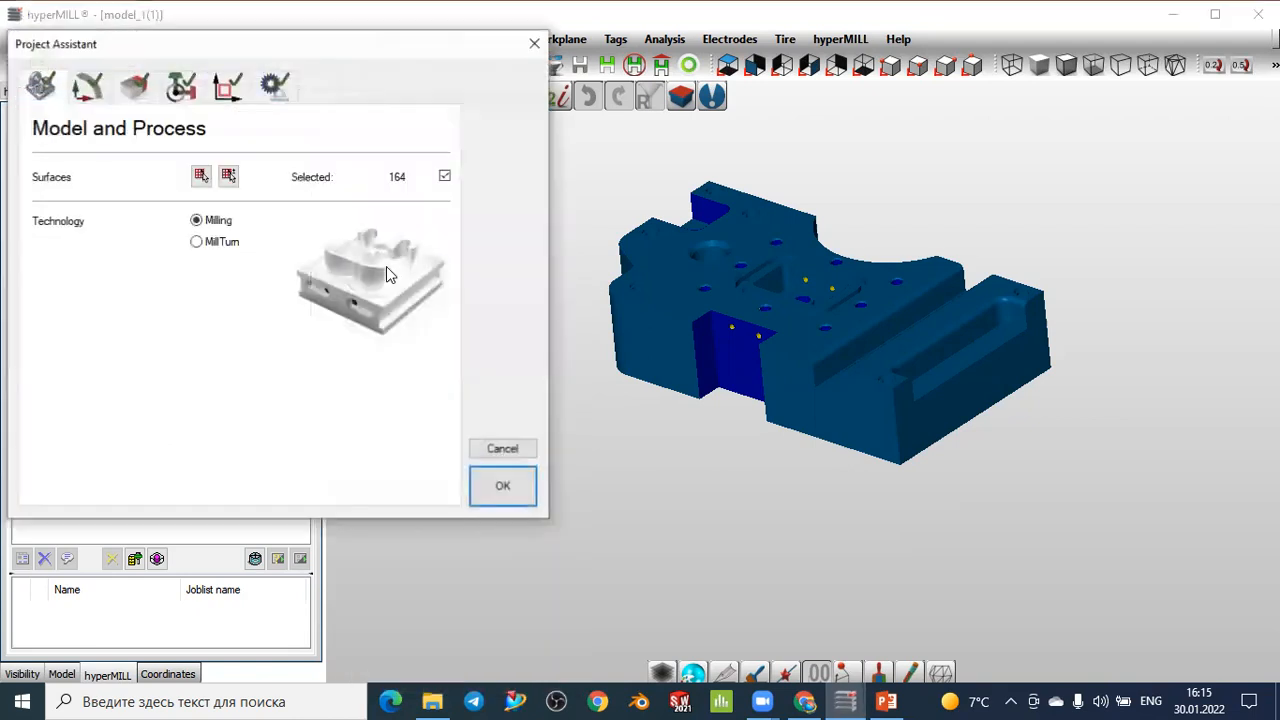
scroll(1163, 280, up, 1)
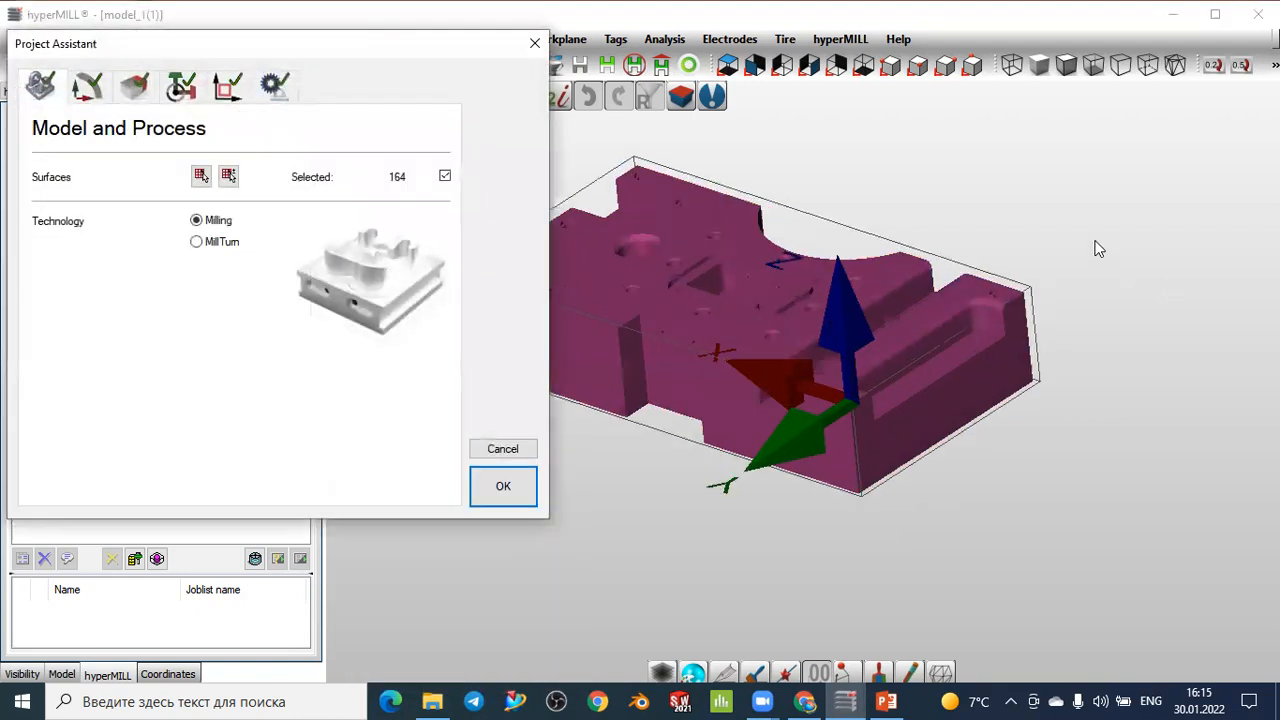
scroll(1188, 270, down, 3)
scroll(840, 145, up, 3)
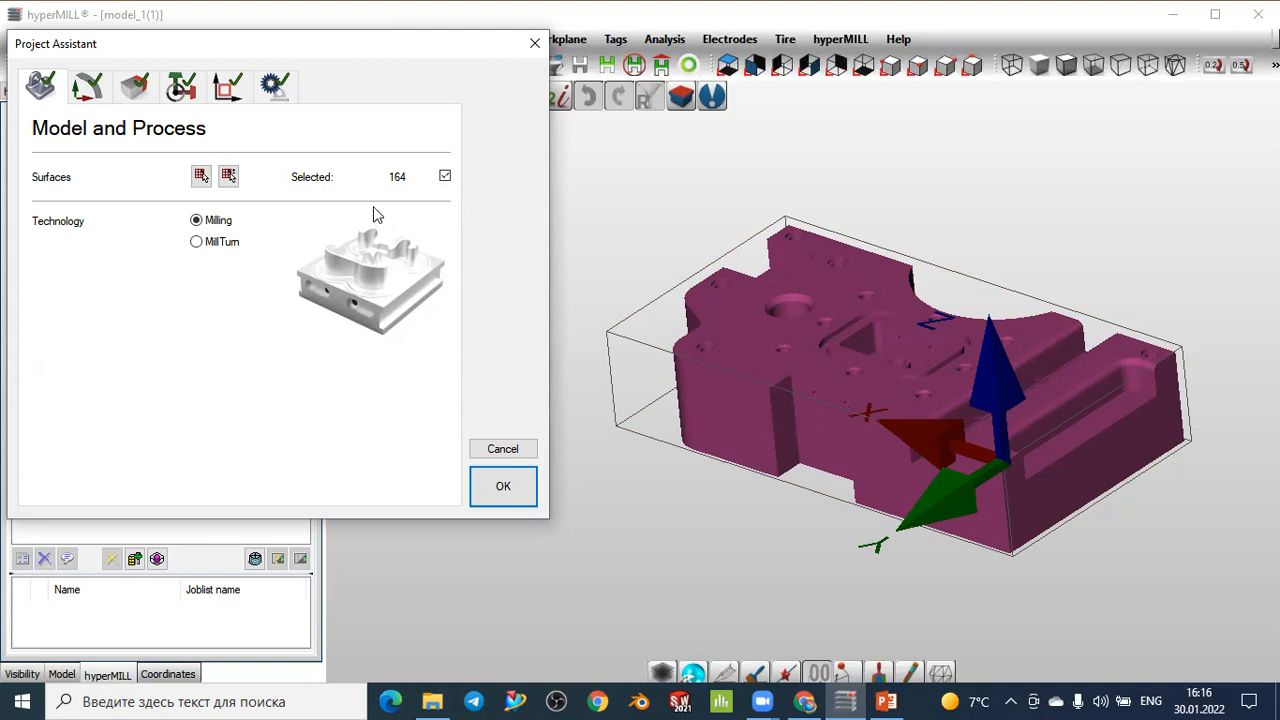
Step: Clear the preselected model surfaces and reselect all surfaces of the part with a selection window
click(445, 177)
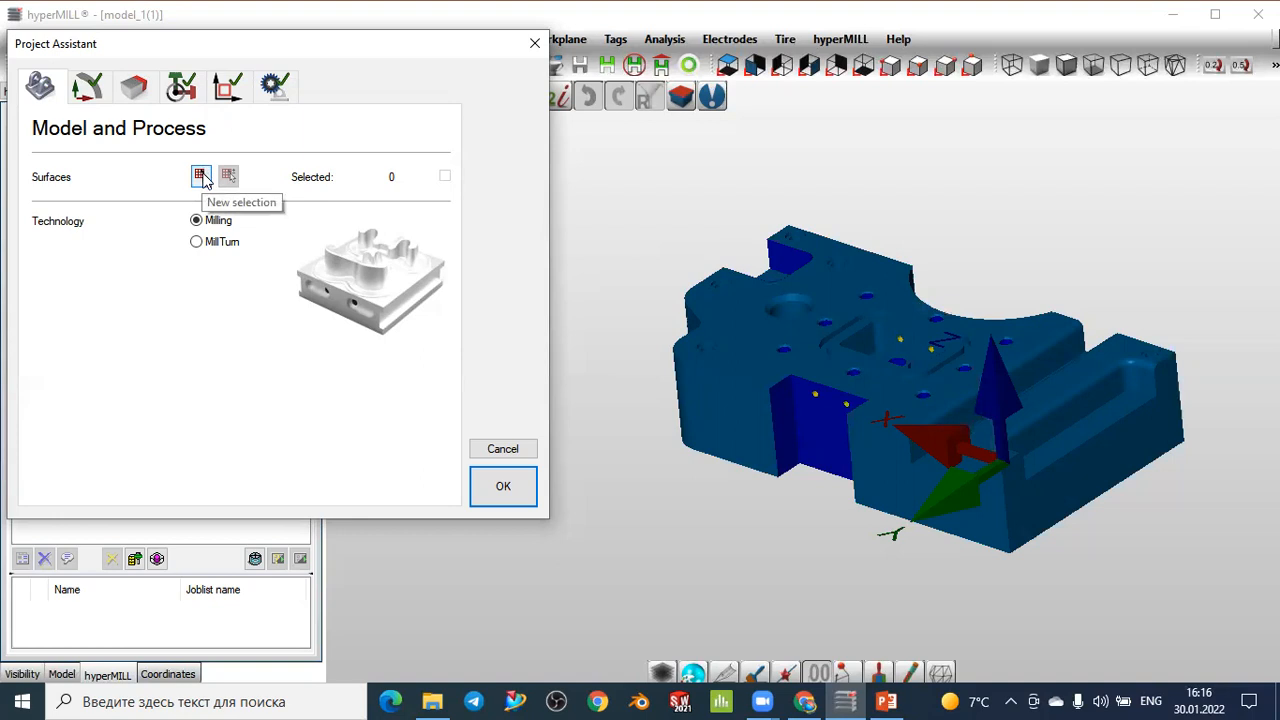
click(201, 179)
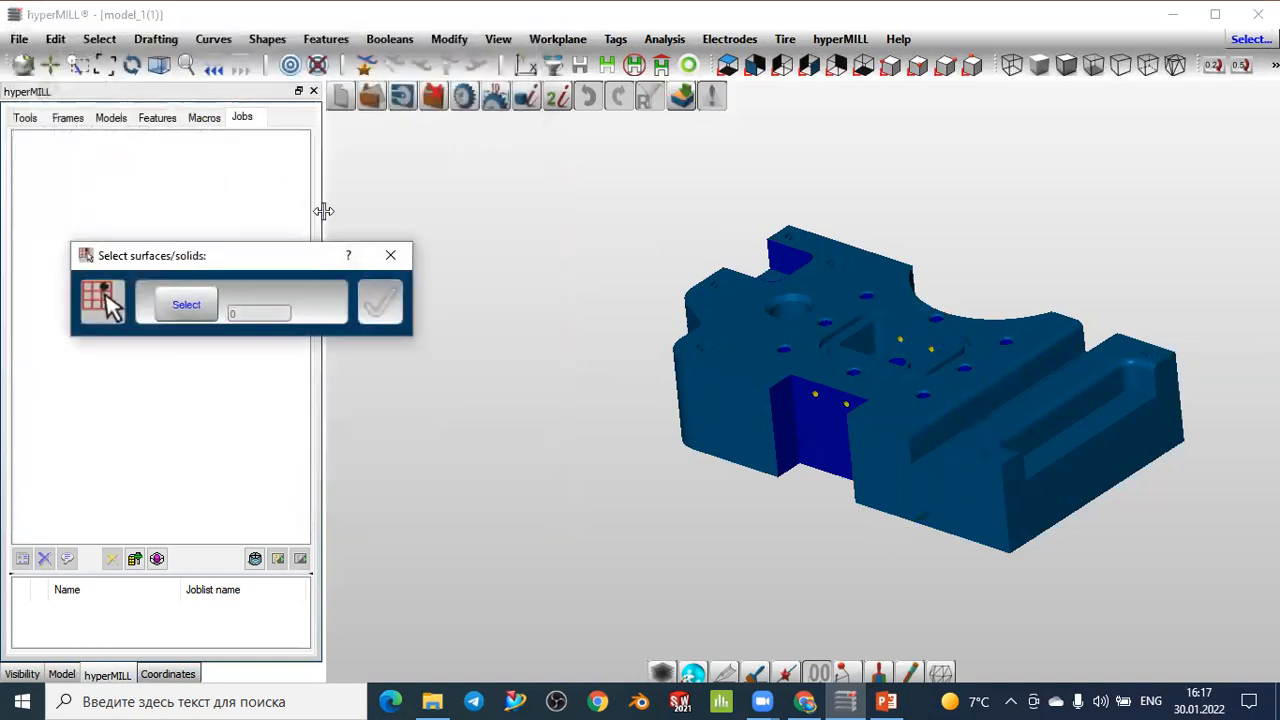
click(546, 166)
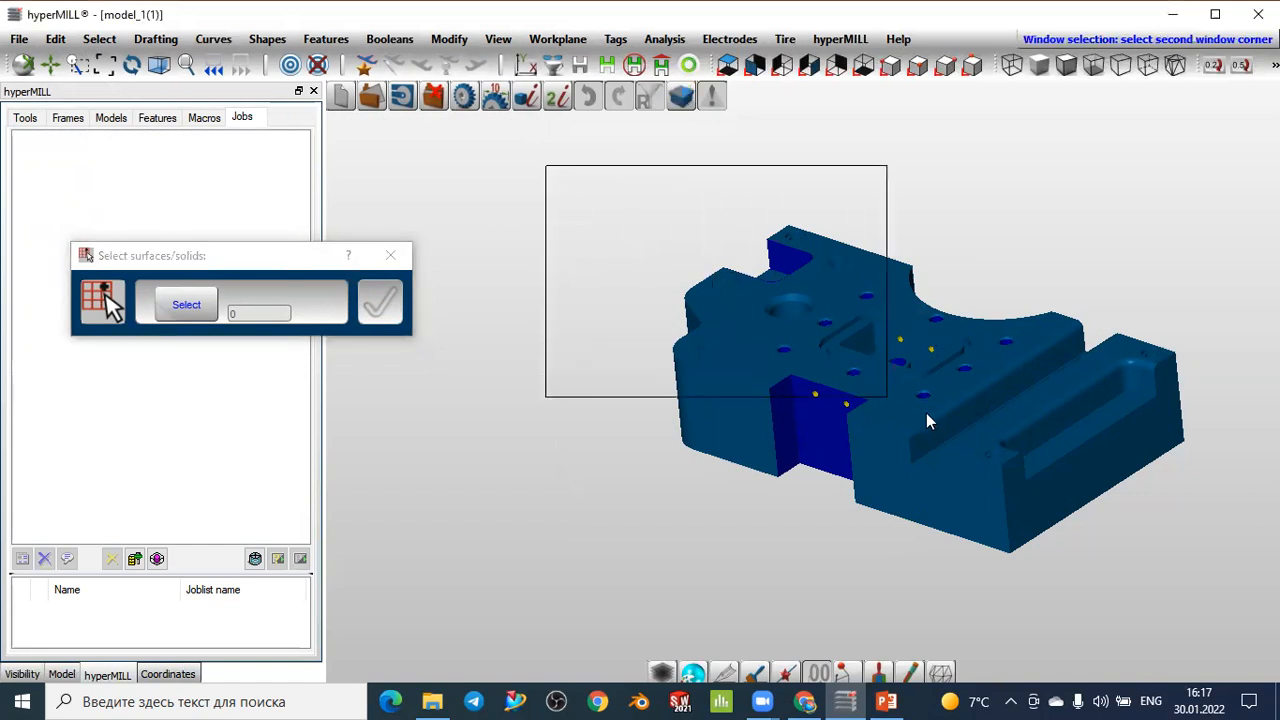
click(1231, 597)
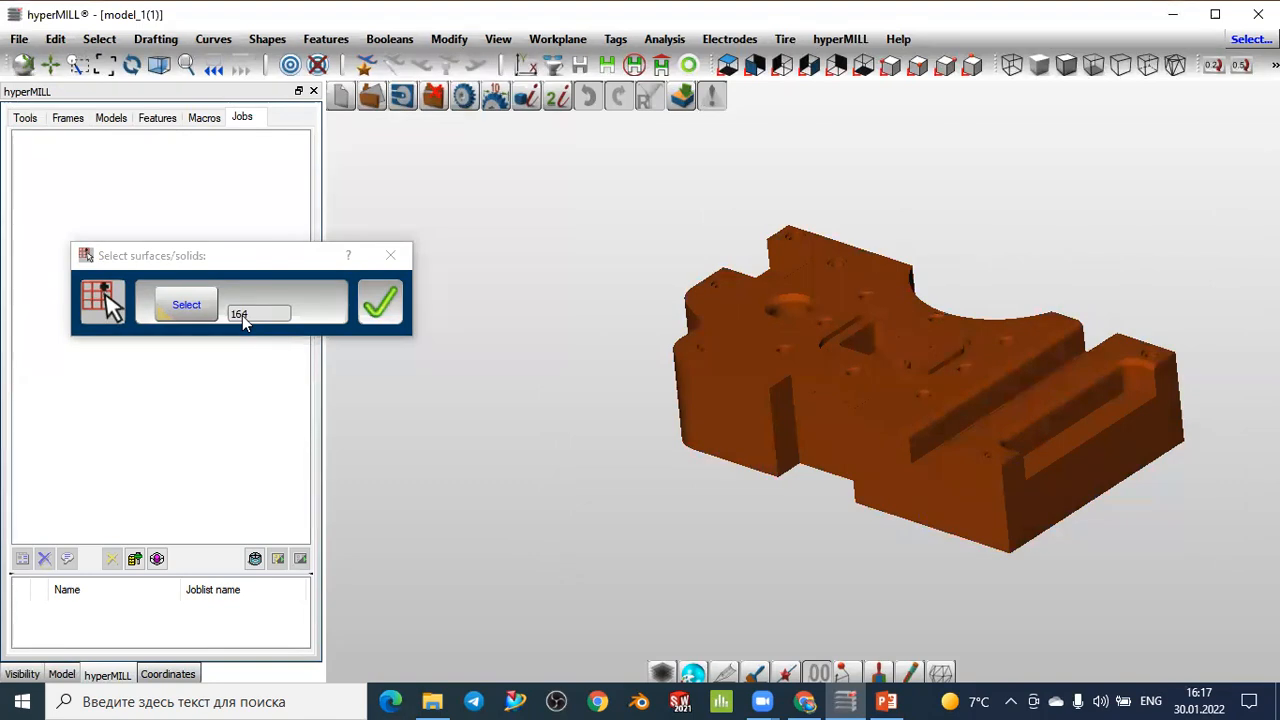
click(362, 312)
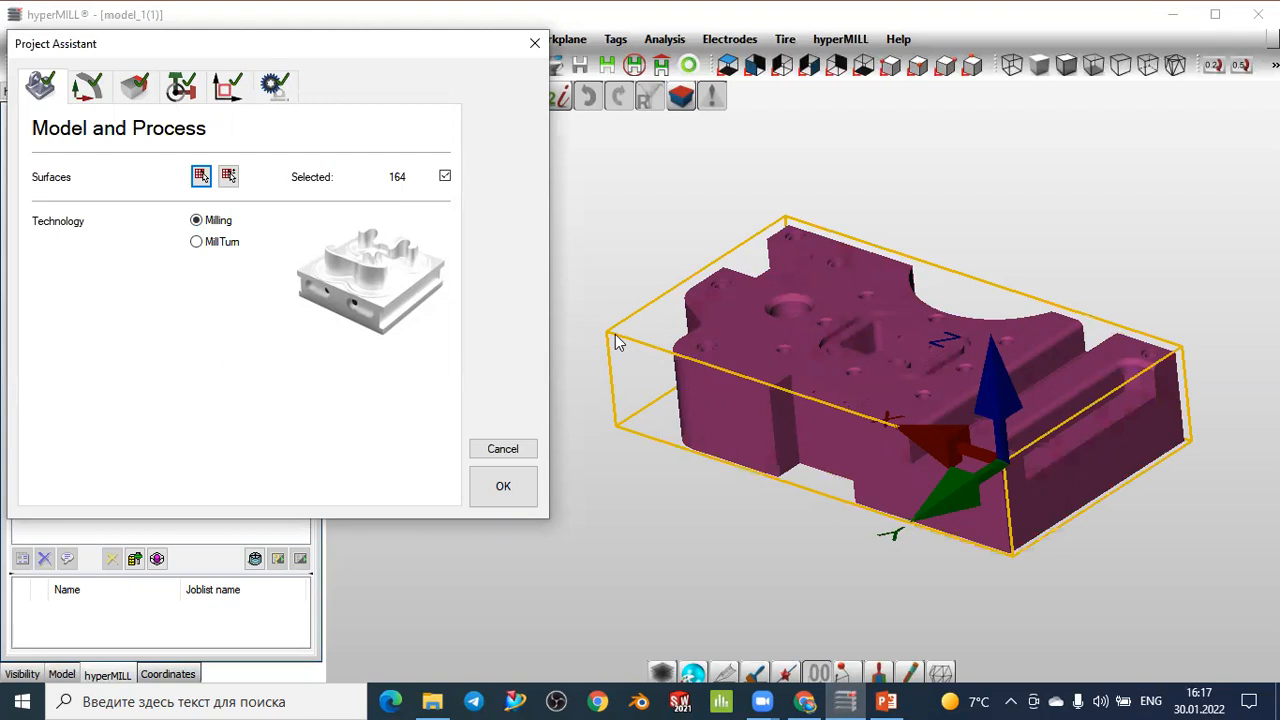
Step: Preview the MillTurn technology with its cylindrical stock around the part, and set the technology back to Milling
click(199, 247)
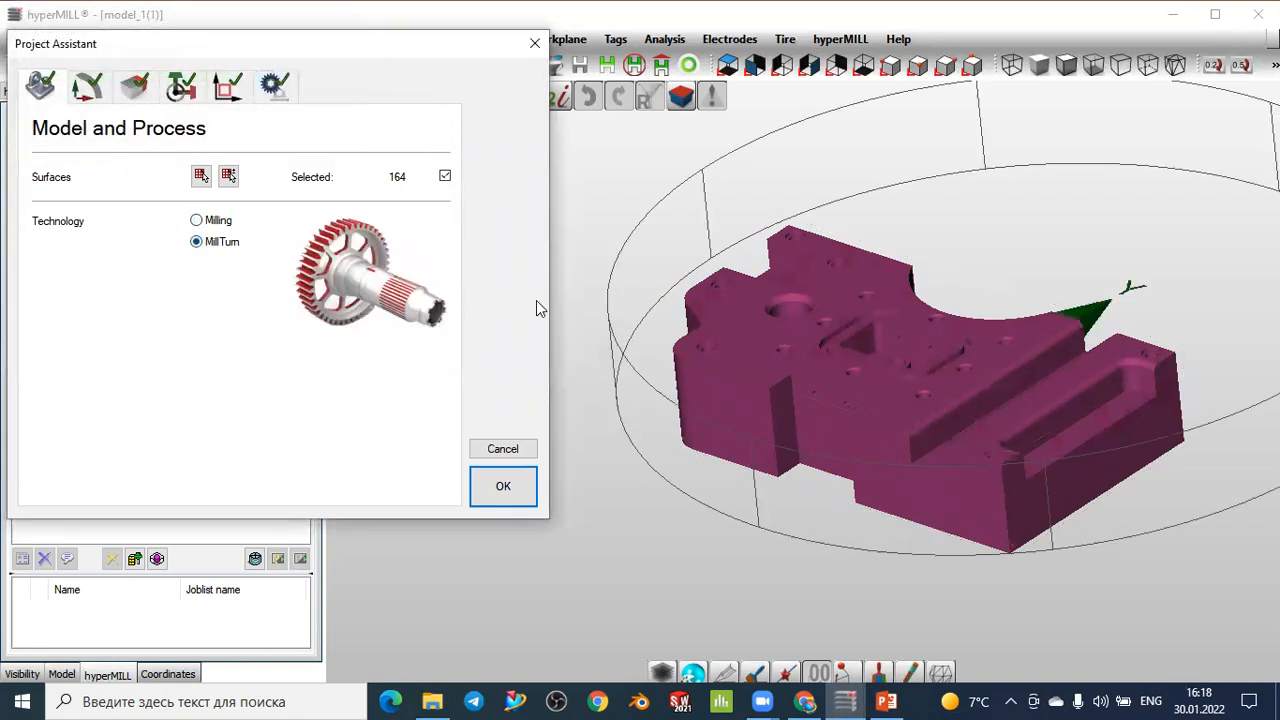
scroll(835, 326, up, 2)
scroll(836, 325, down, 6)
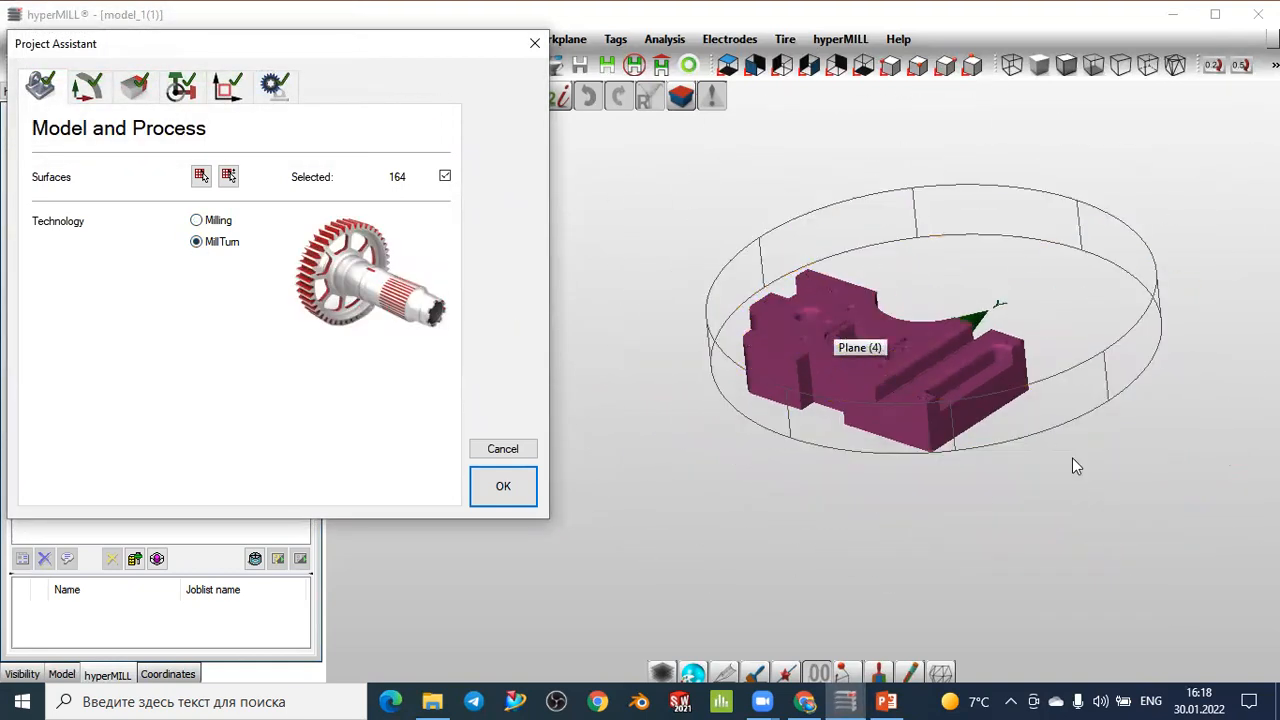
click(197, 221)
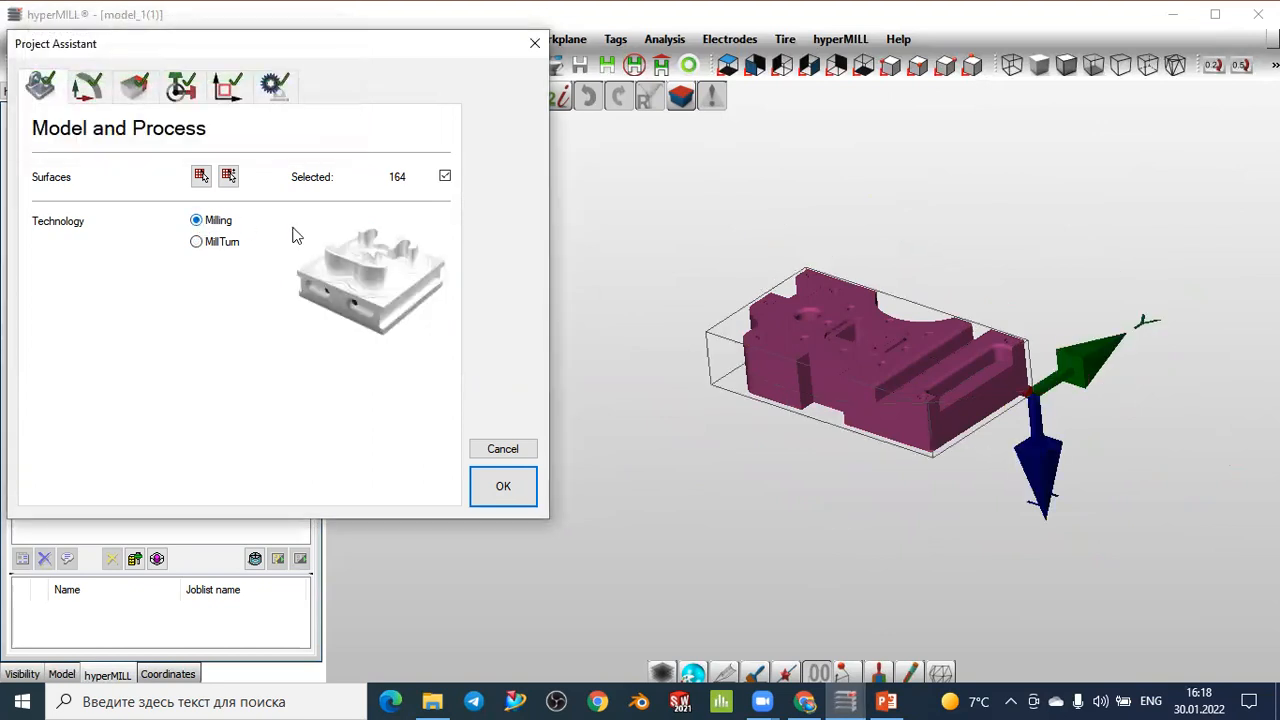
scroll(905, 300, up, 5)
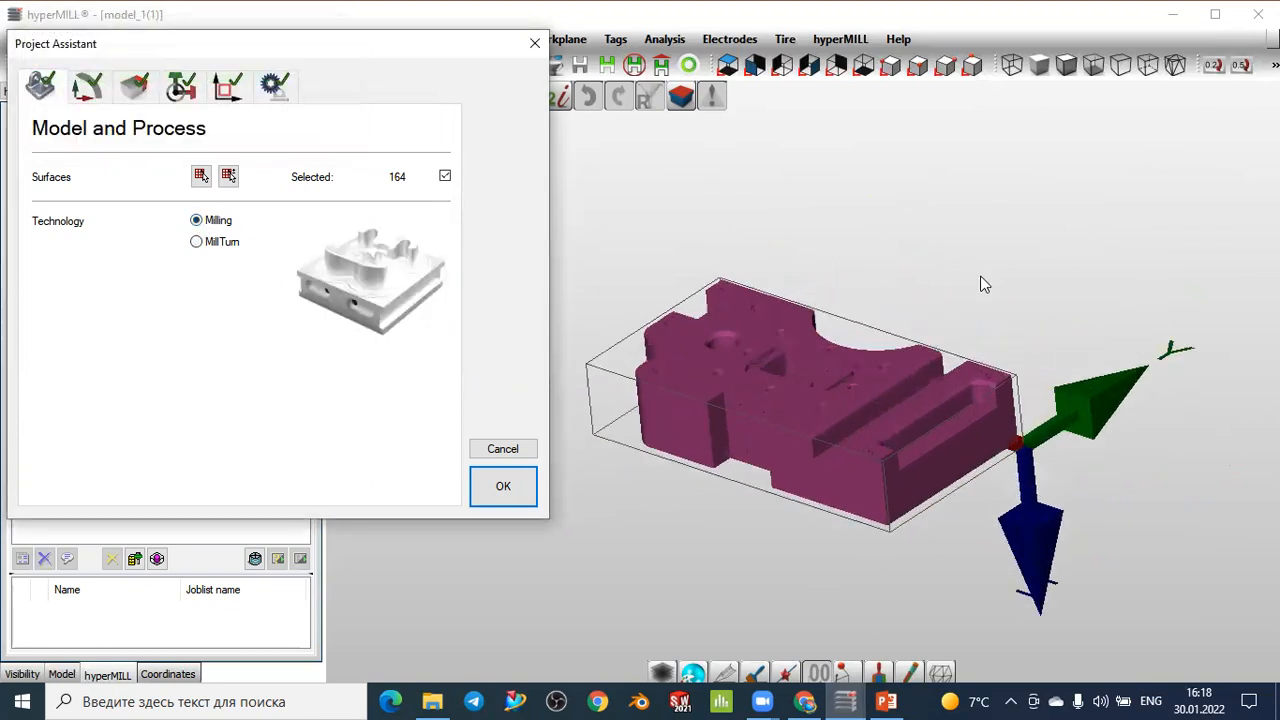
scroll(983, 285, down, 3)
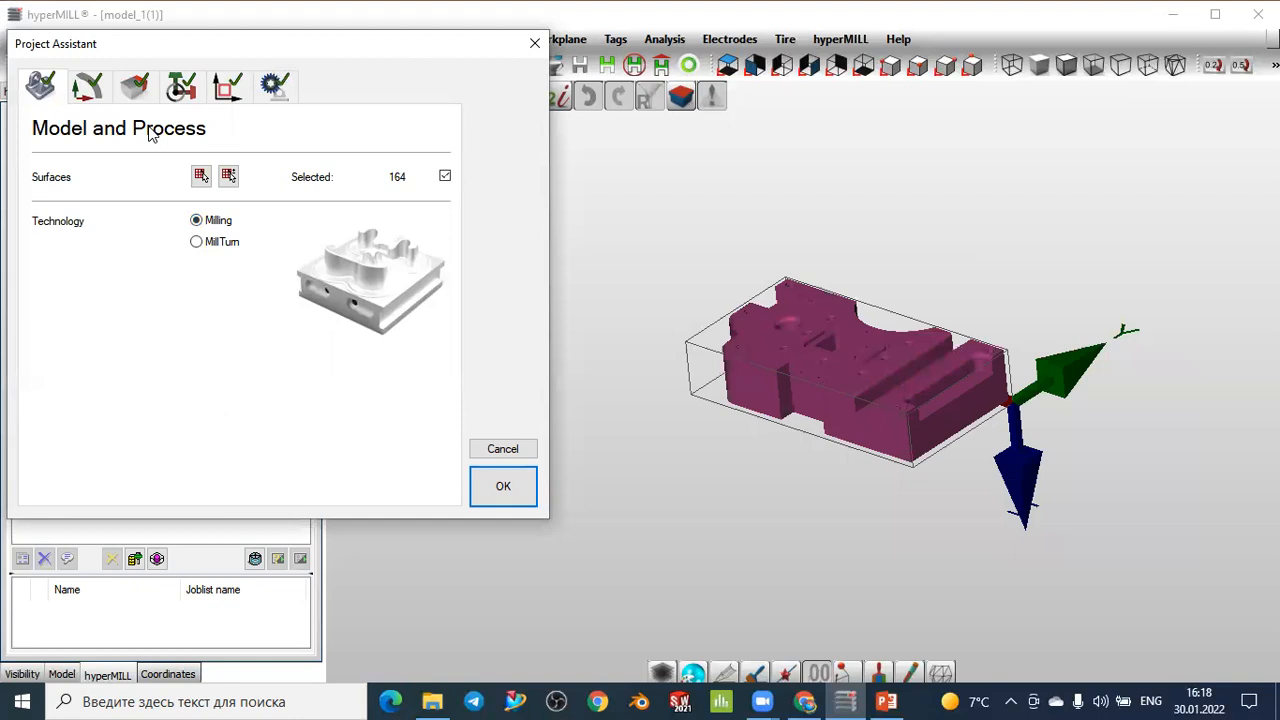
Step: Align the NCS orientation to the workplane and check its axes at the corner of the part
click(84, 90)
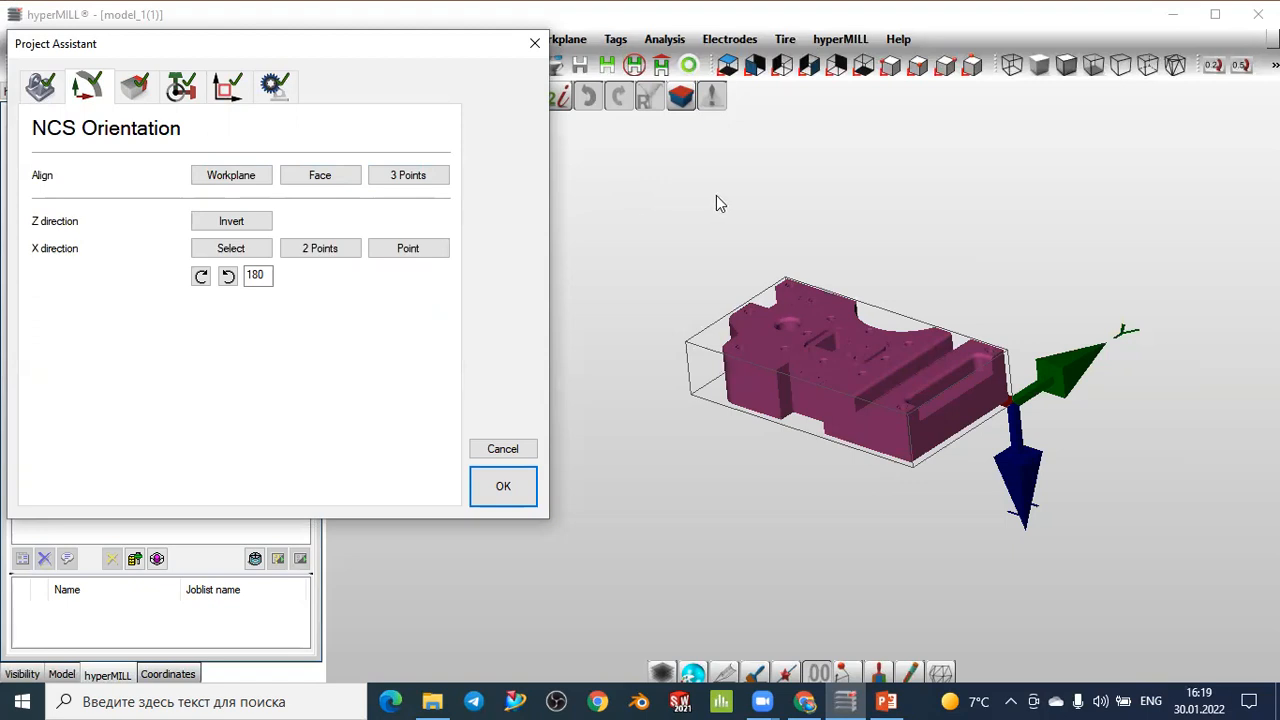
click(250, 186)
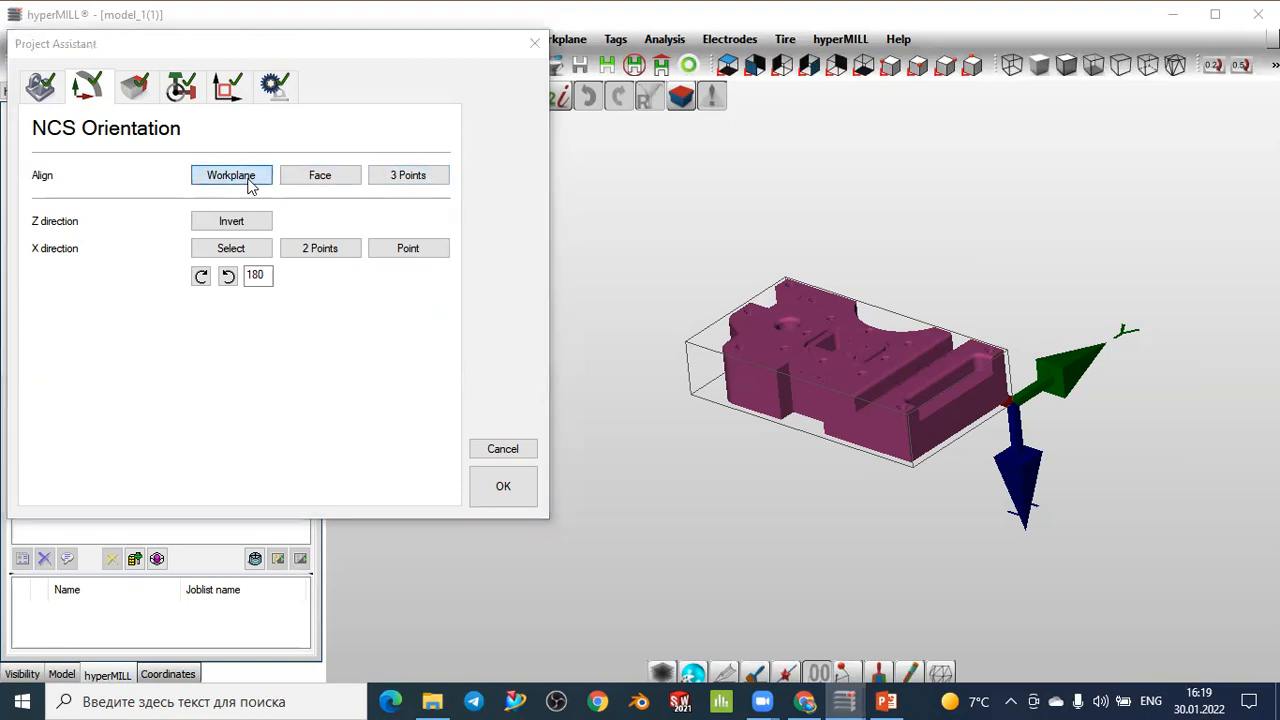
scroll(931, 386, up, 1)
scroll(918, 405, down, 2)
scroll(917, 404, up, 2)
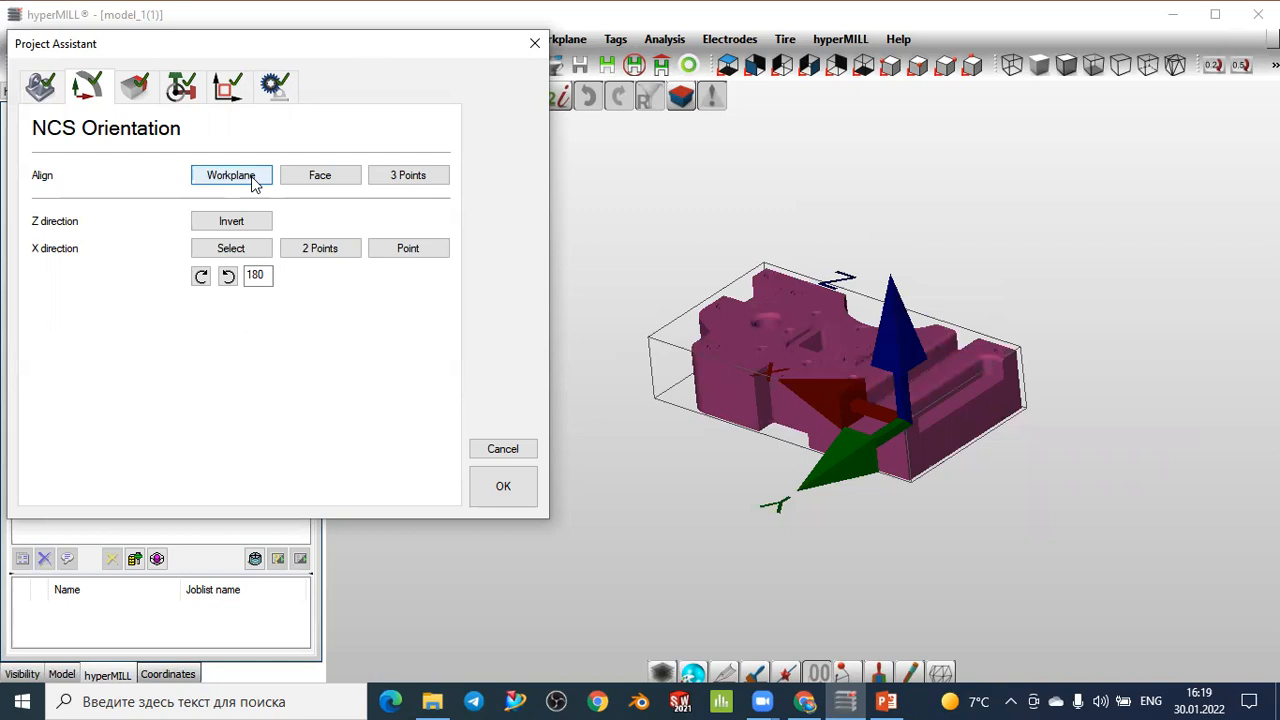
scroll(898, 413, up, 2)
scroll(900, 414, down, 2)
scroll(909, 420, up, 1)
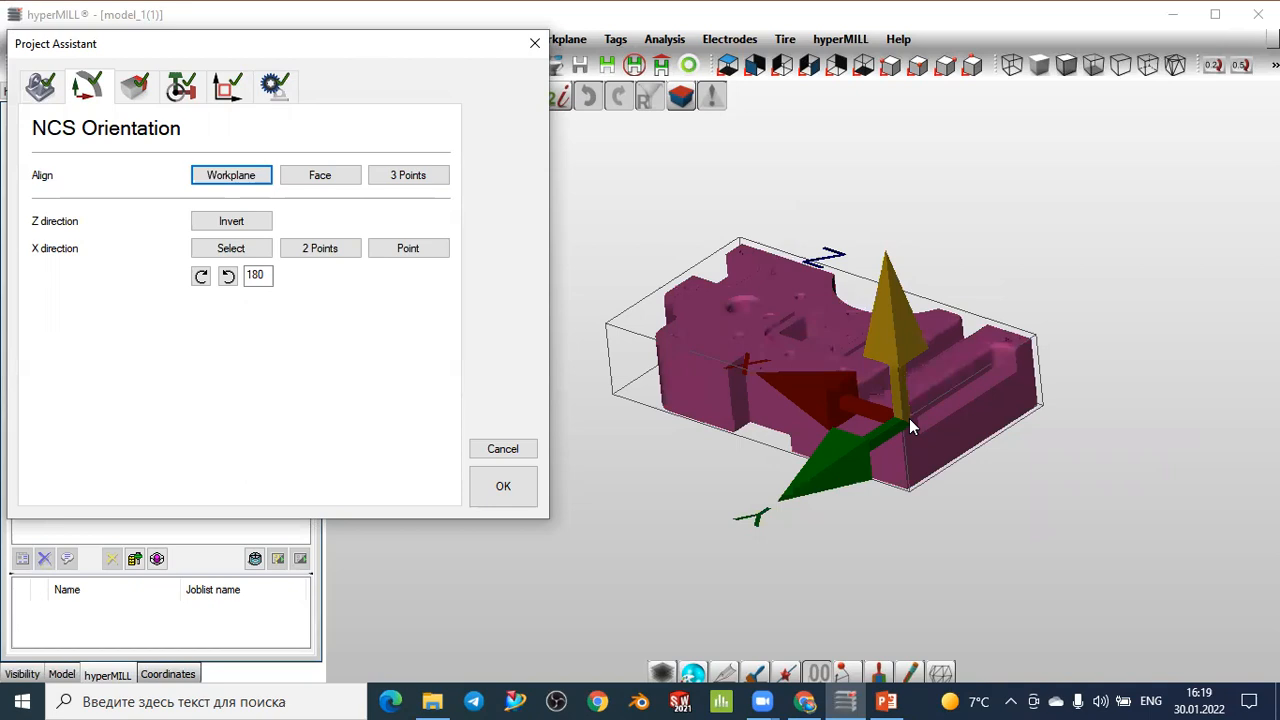
scroll(905, 414, up, 2)
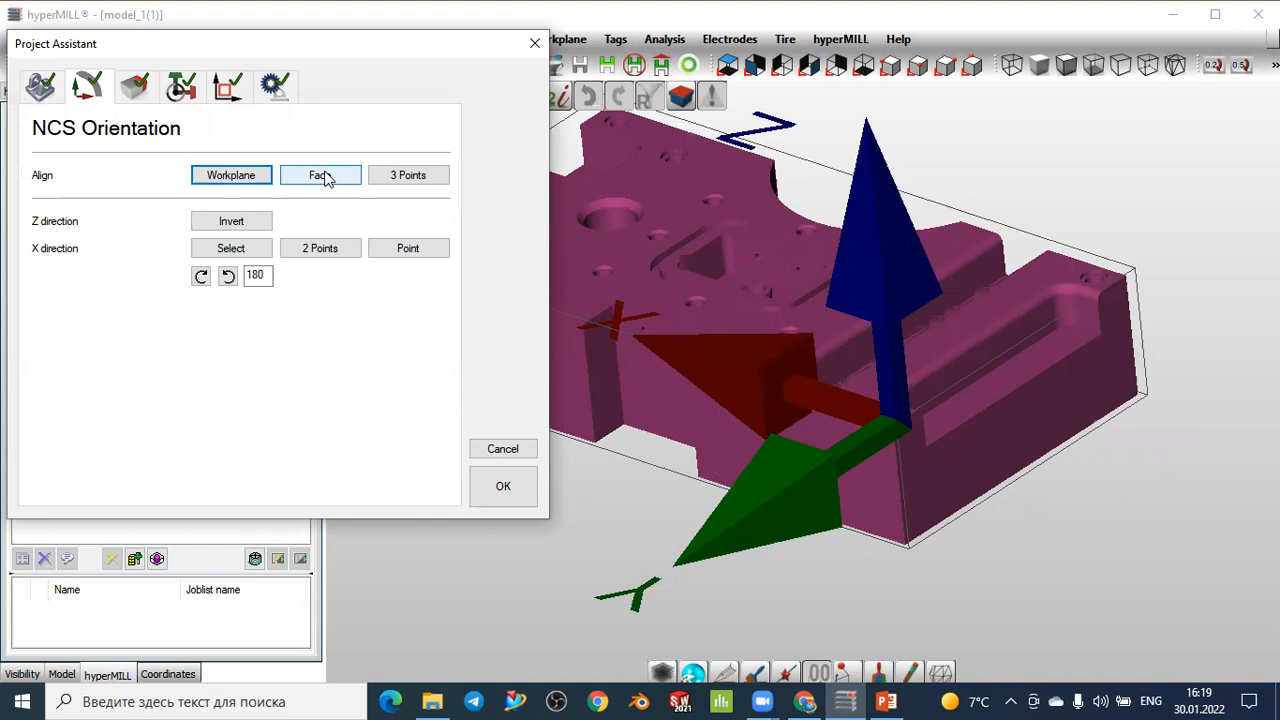
Step: Try aligning the NCS to the part's large upper face with the holes, and return it to the workplane alignment
click(320, 176)
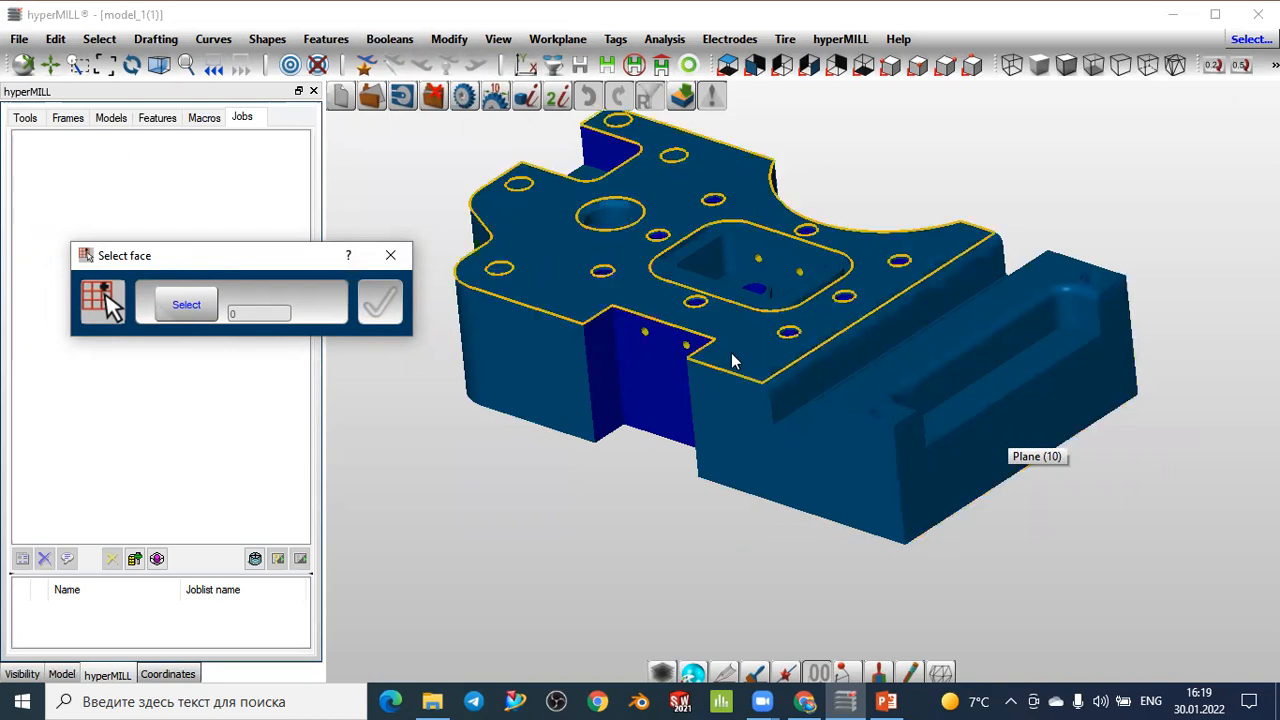
click(555, 255)
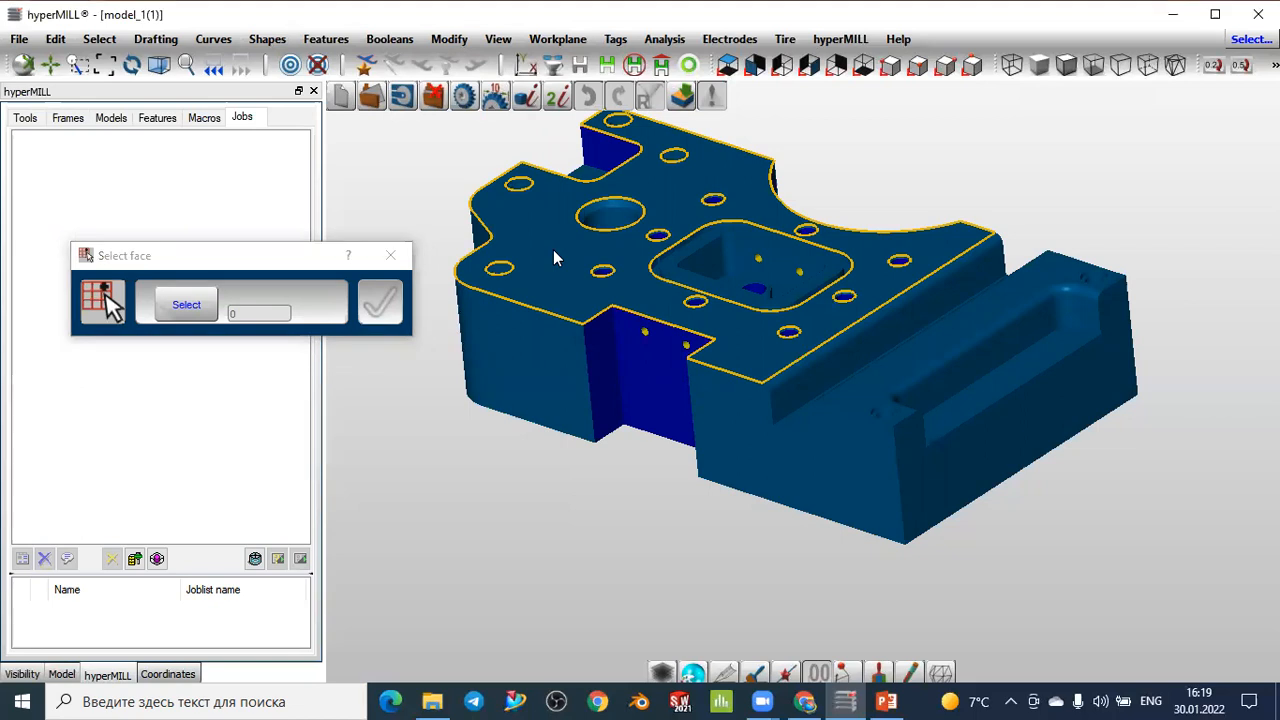
scroll(780, 265, up, 2)
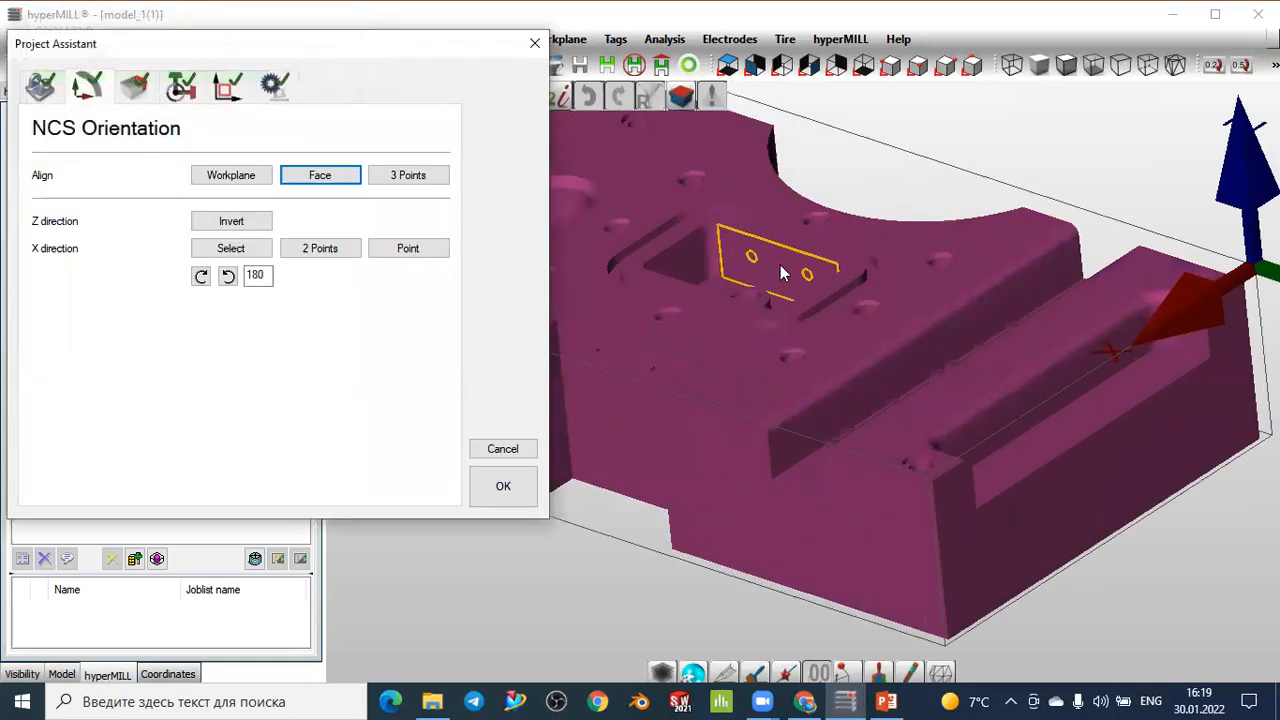
scroll(801, 268, down, 5)
scroll(1068, 200, up, 1)
scroll(1000, 250, up, 3)
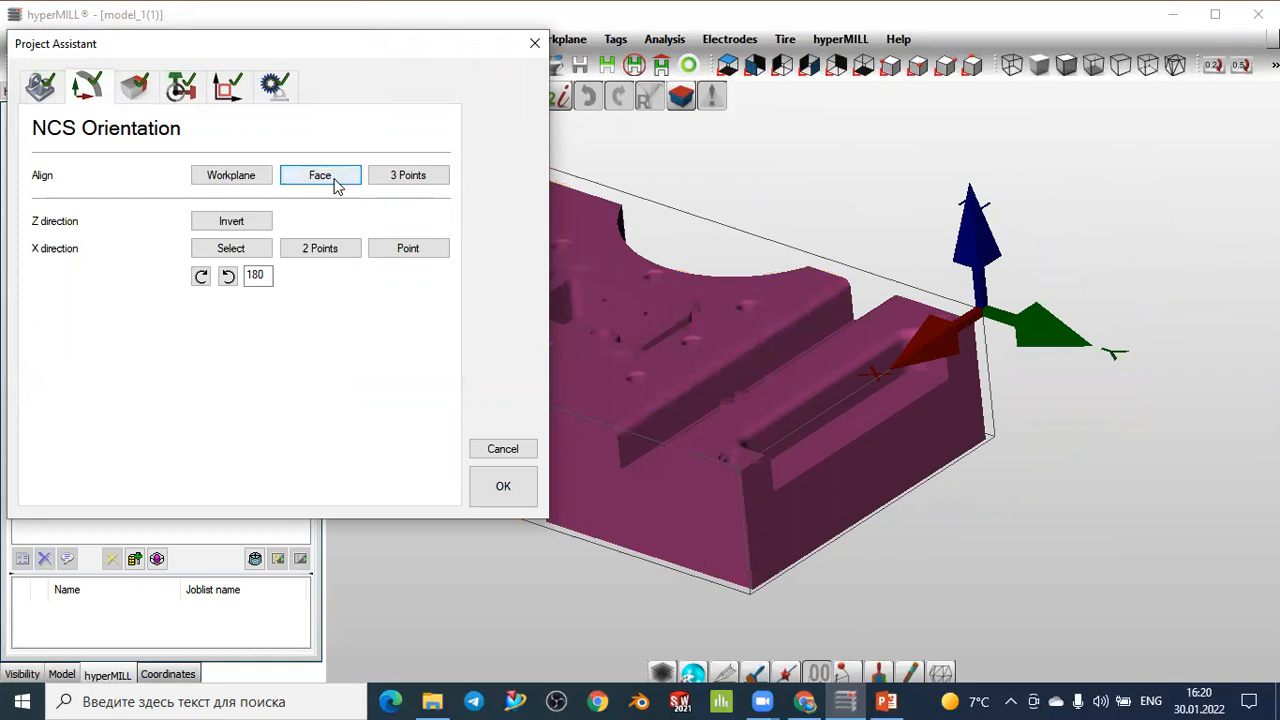
click(263, 177)
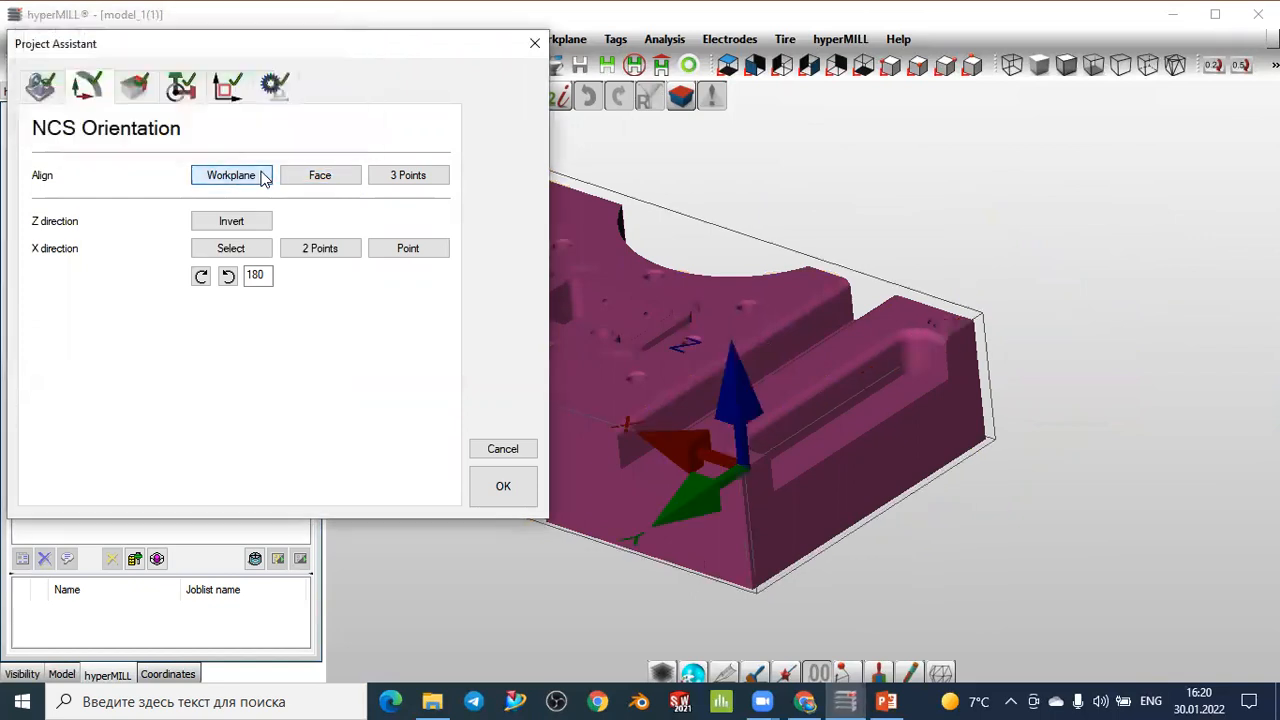
Step: Align the NCS by face to the part's end face beside the long slot, and then to the adjacent notched side face
click(320, 185)
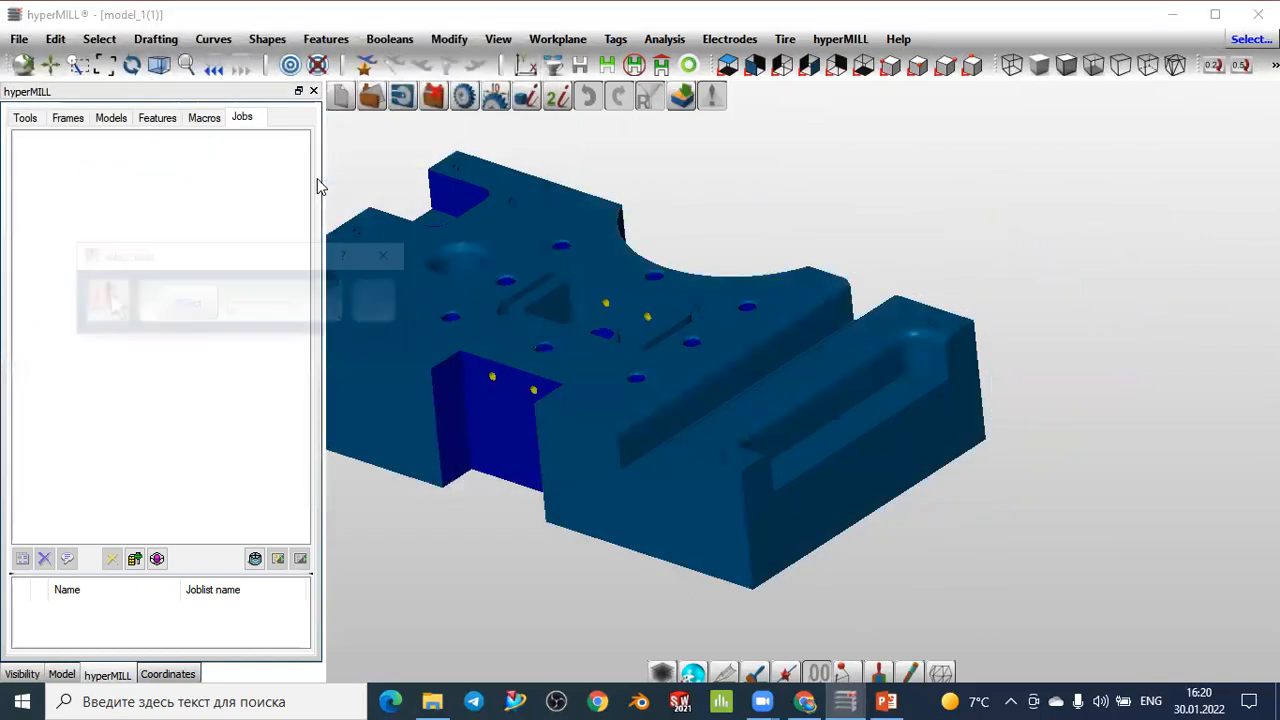
click(868, 460)
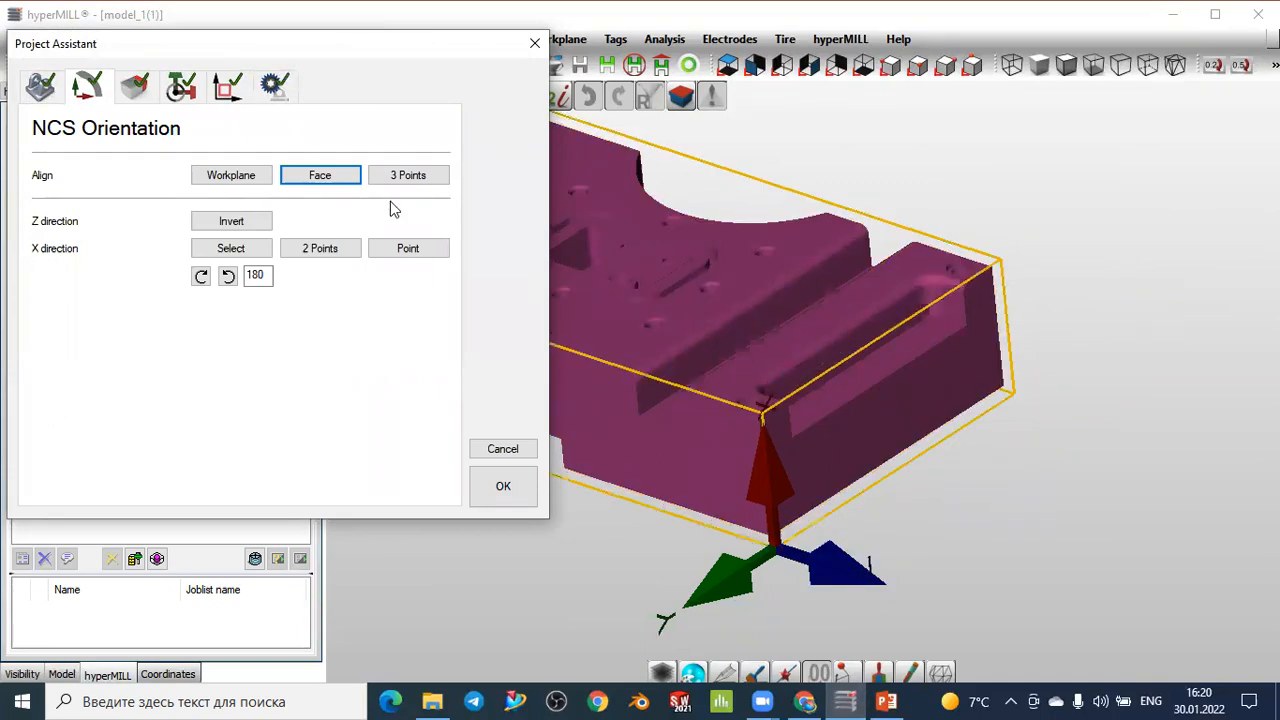
click(344, 178)
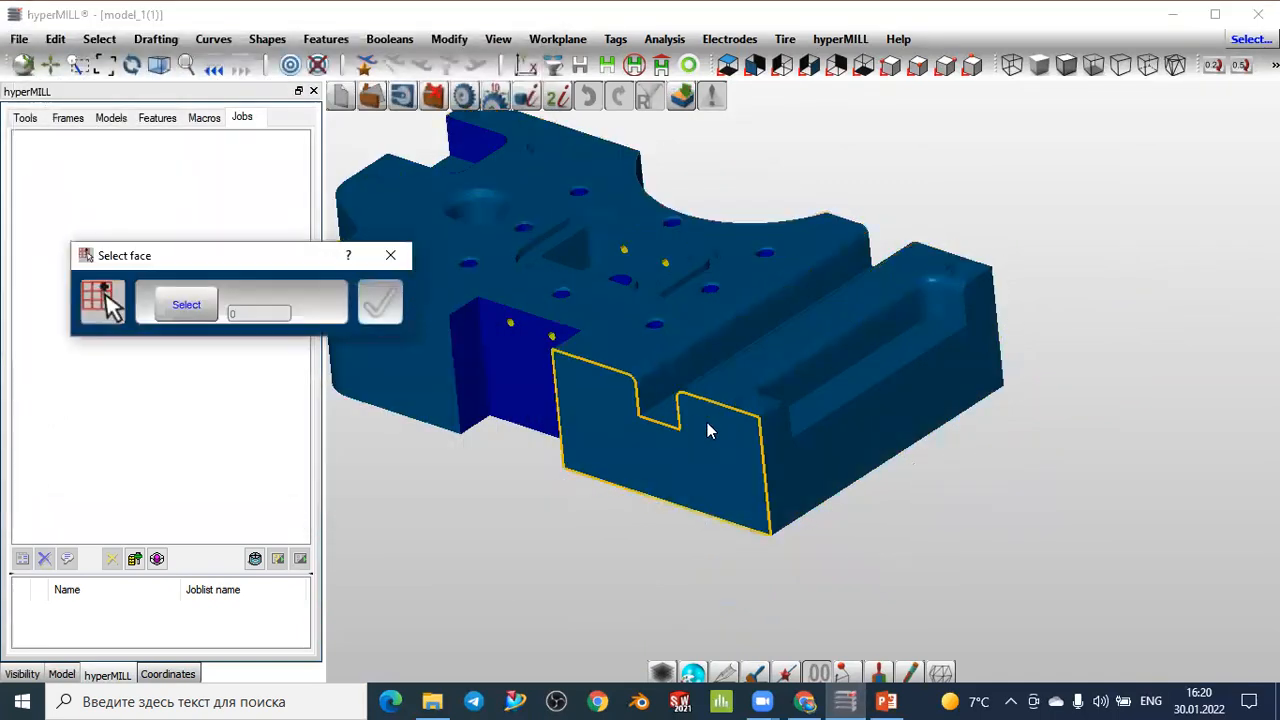
click(690, 466)
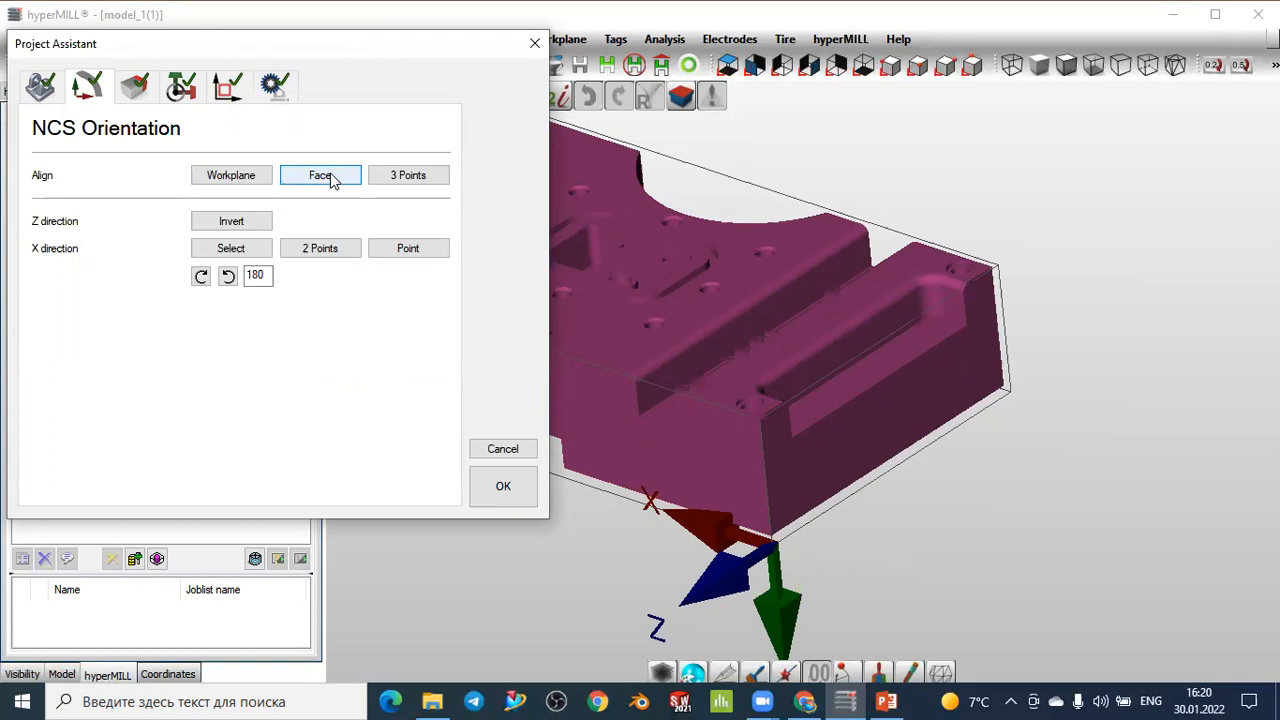
click(393, 175)
scroll(991, 300, up, 2)
scroll(994, 290, down, 5)
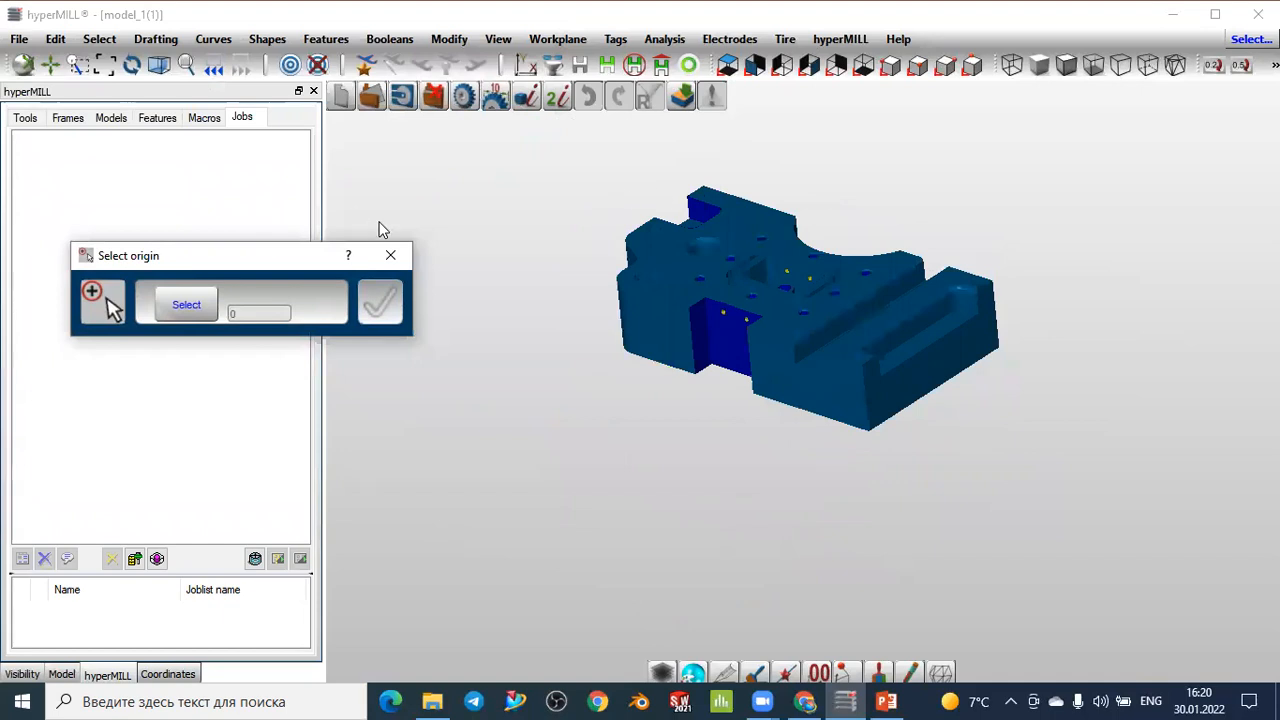
click(391, 256)
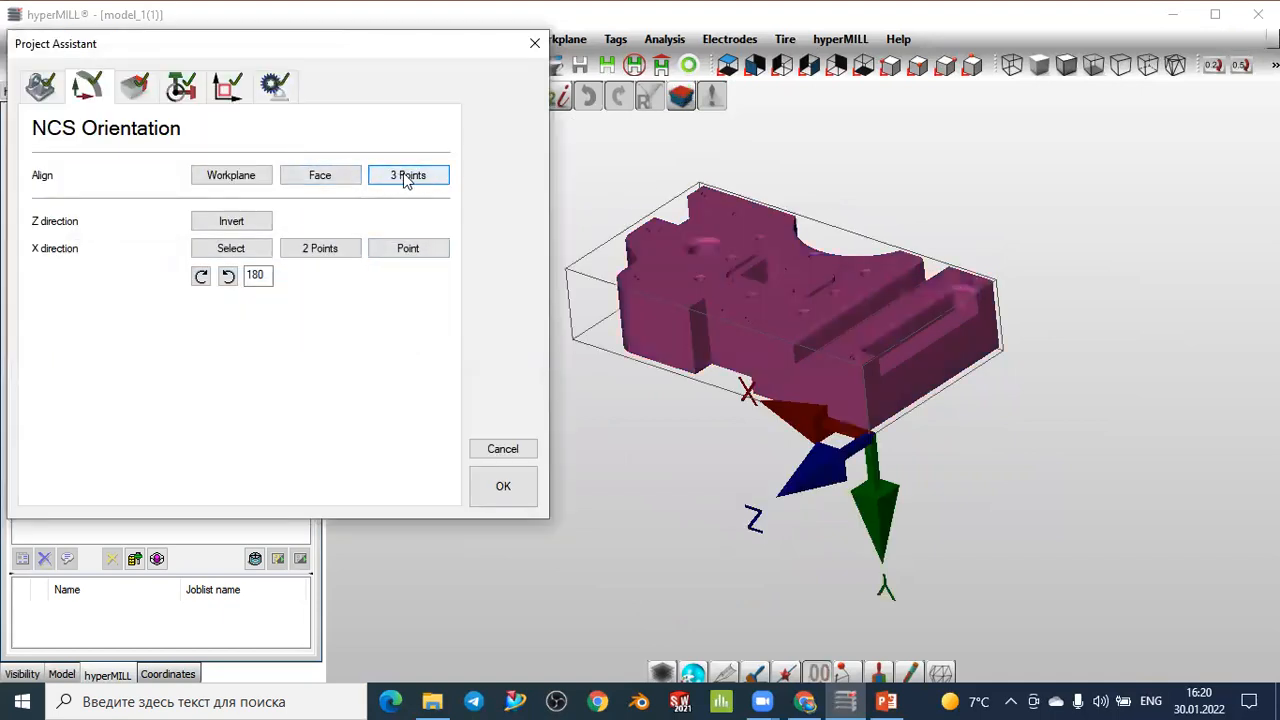
Step: Align the NCS by three points, taking the near upper corner of the slotted end as origin and its far upper corner as third point
click(403, 177)
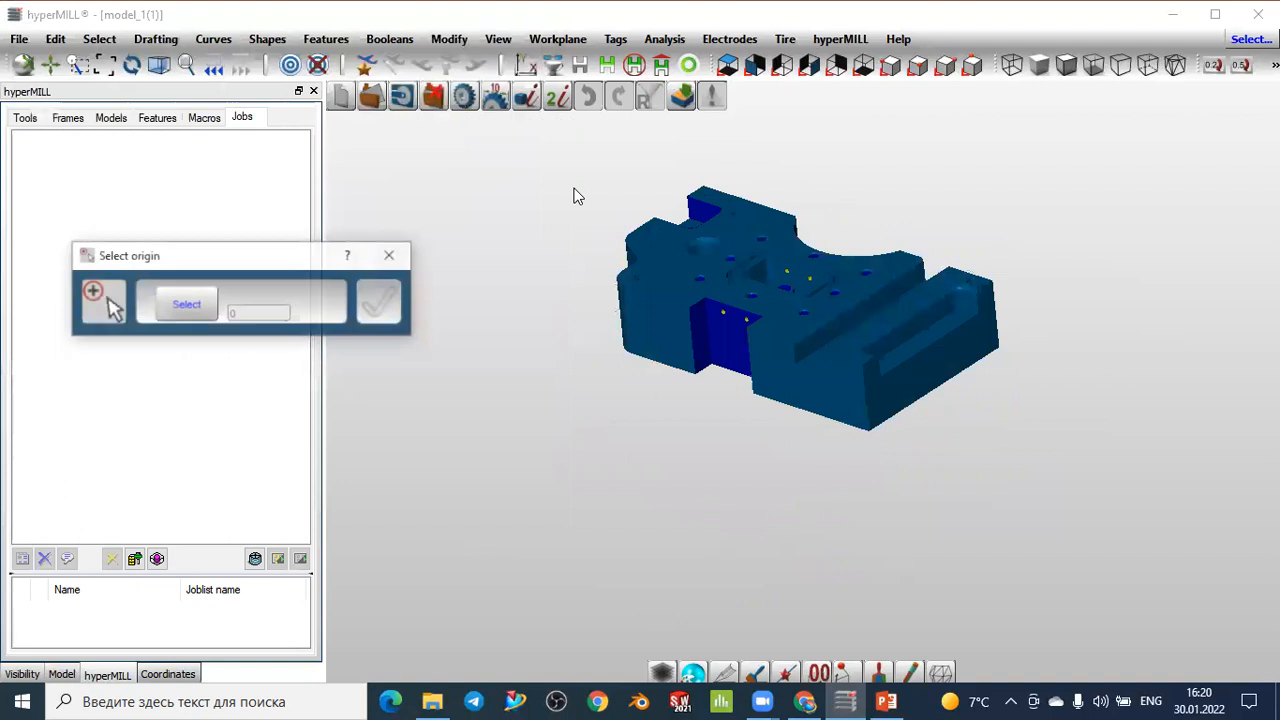
middle_drag(586, 190, 557, 216)
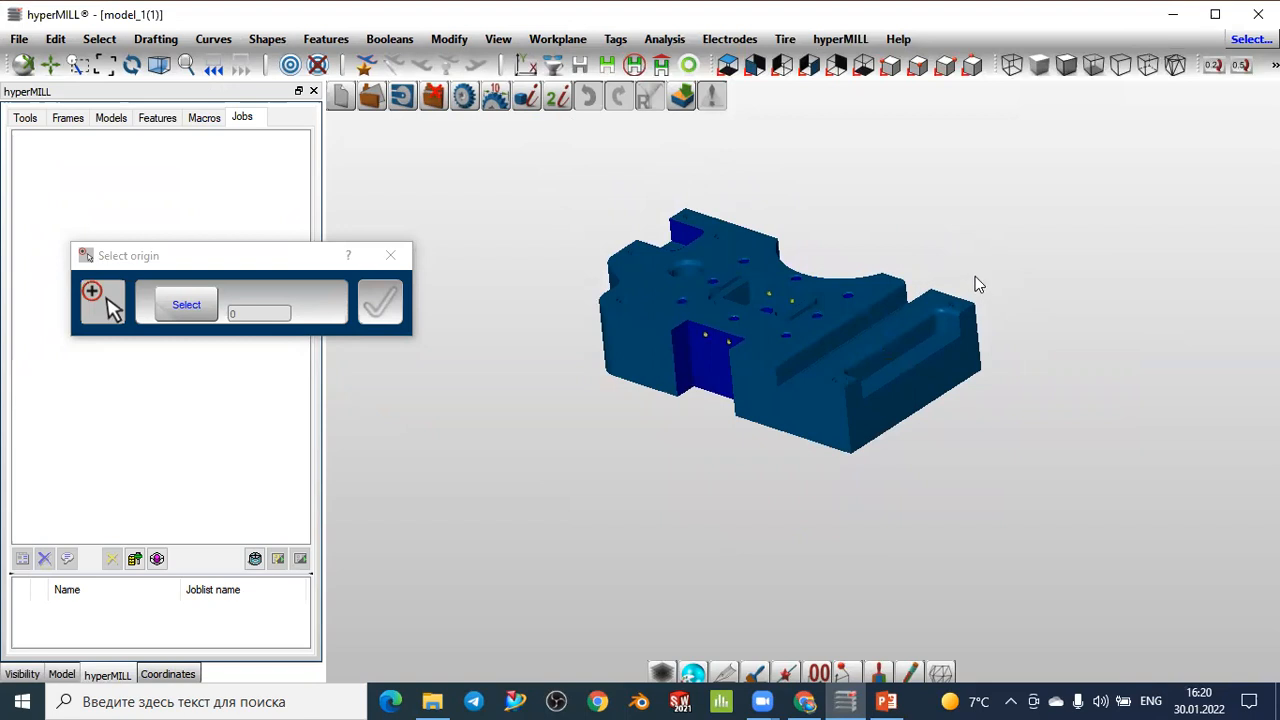
scroll(903, 266, up, 1)
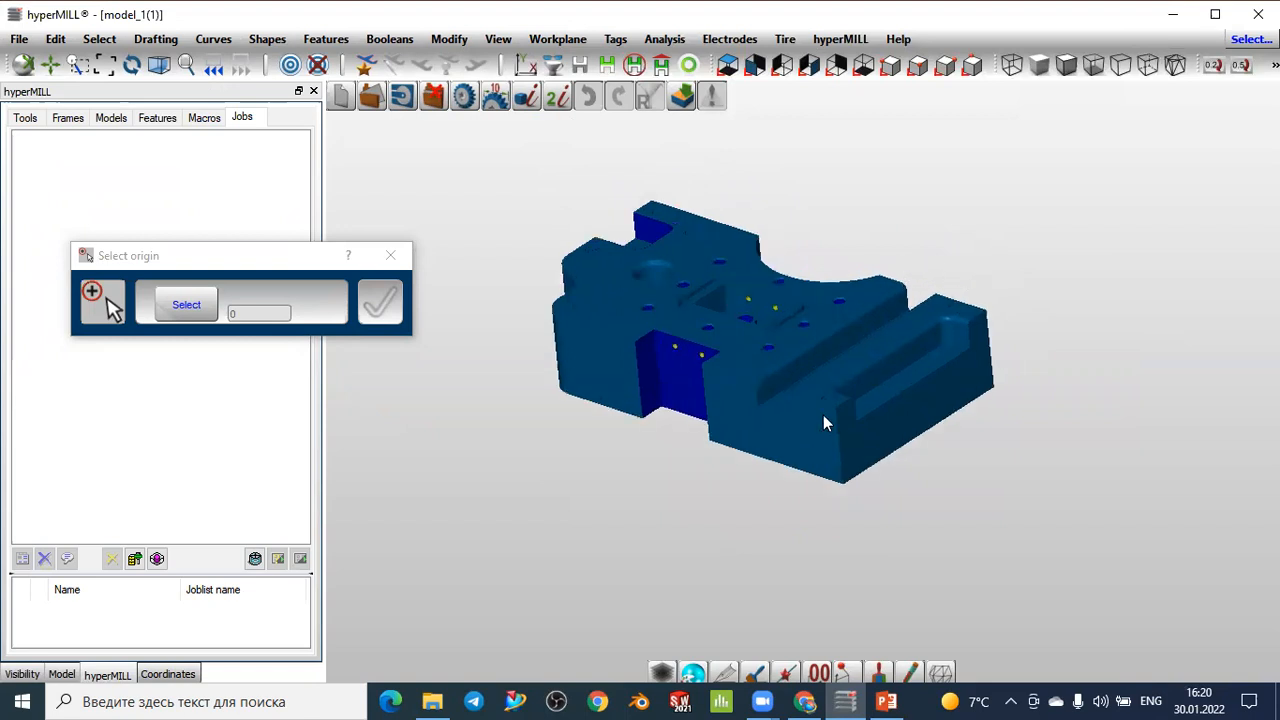
scroll(823, 415, up, 2)
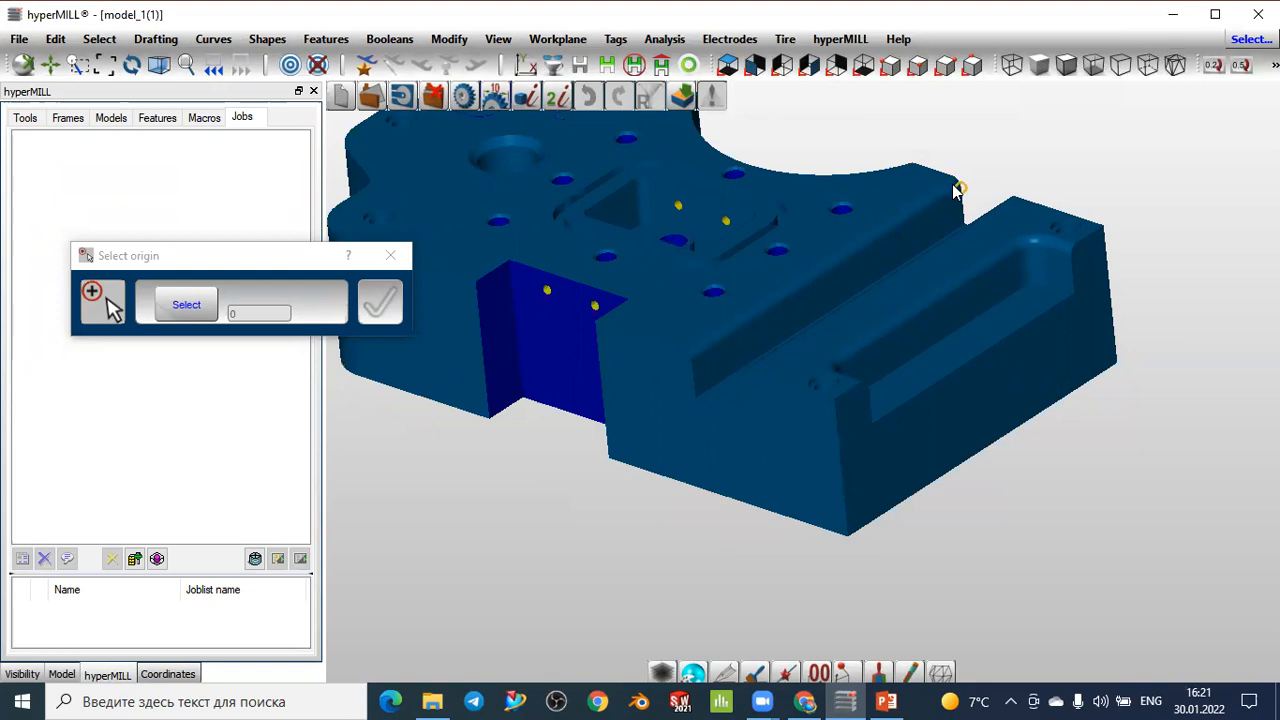
click(834, 401)
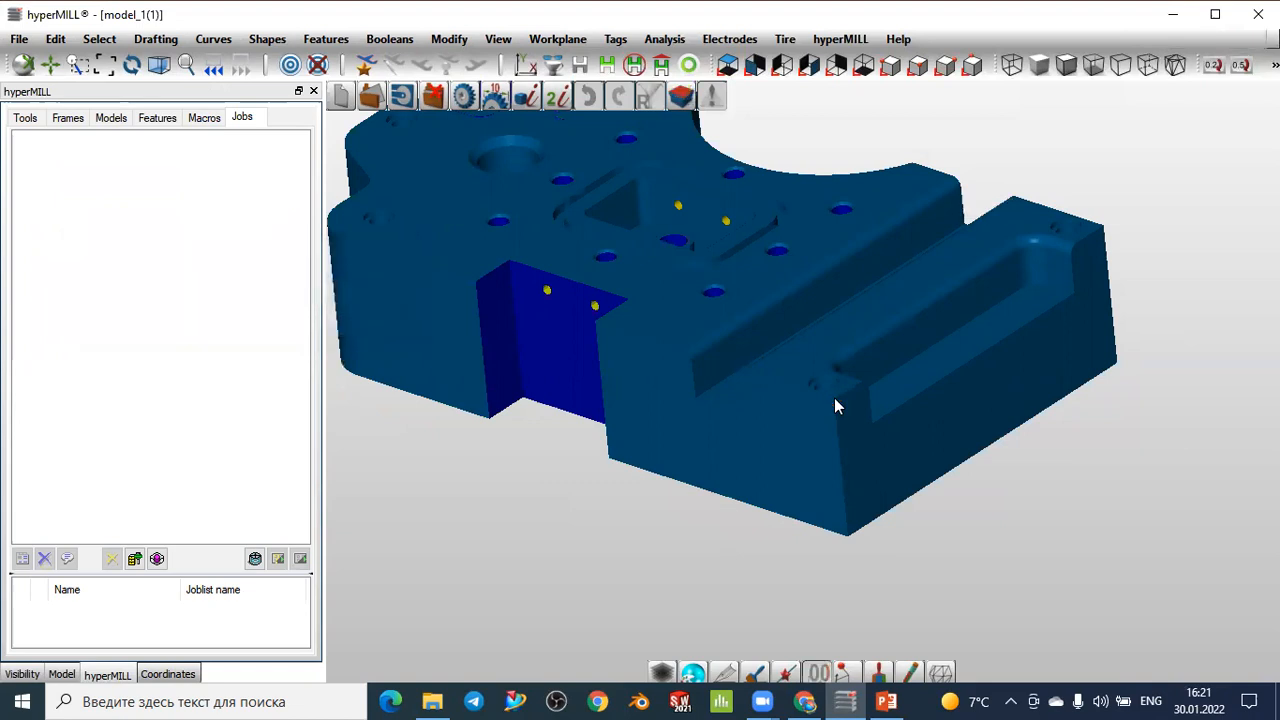
click(746, 373)
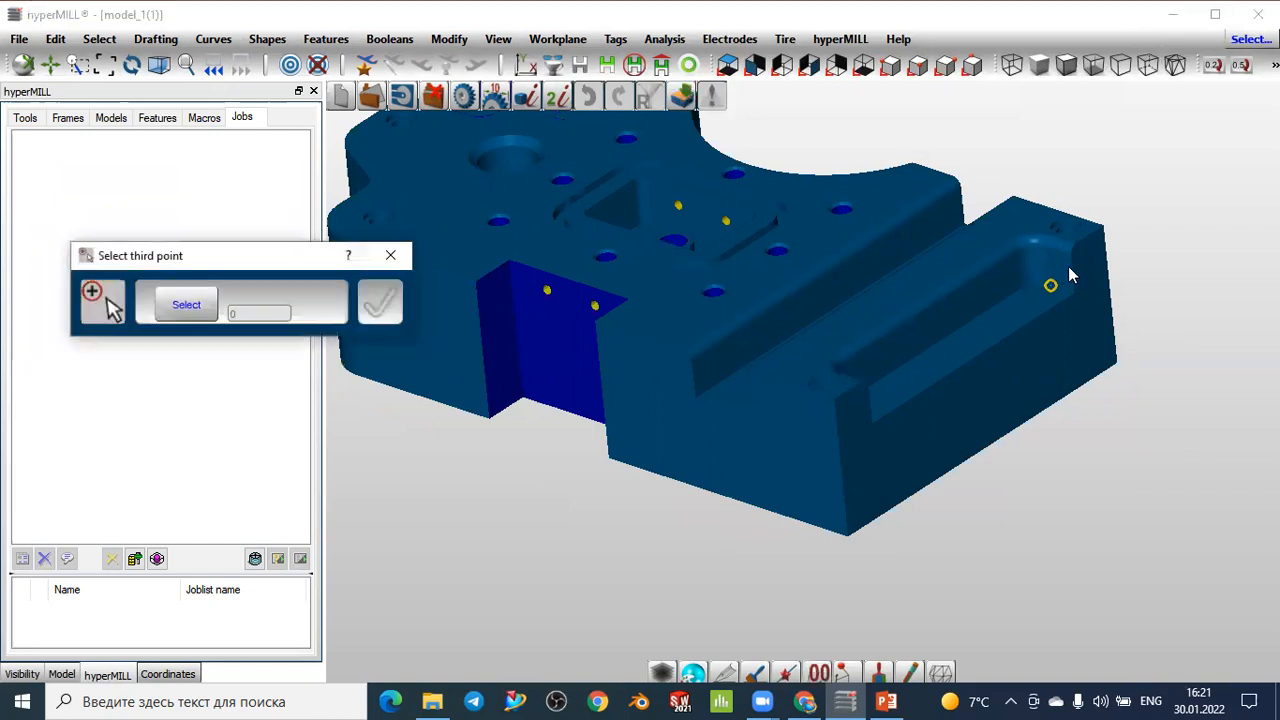
click(1104, 231)
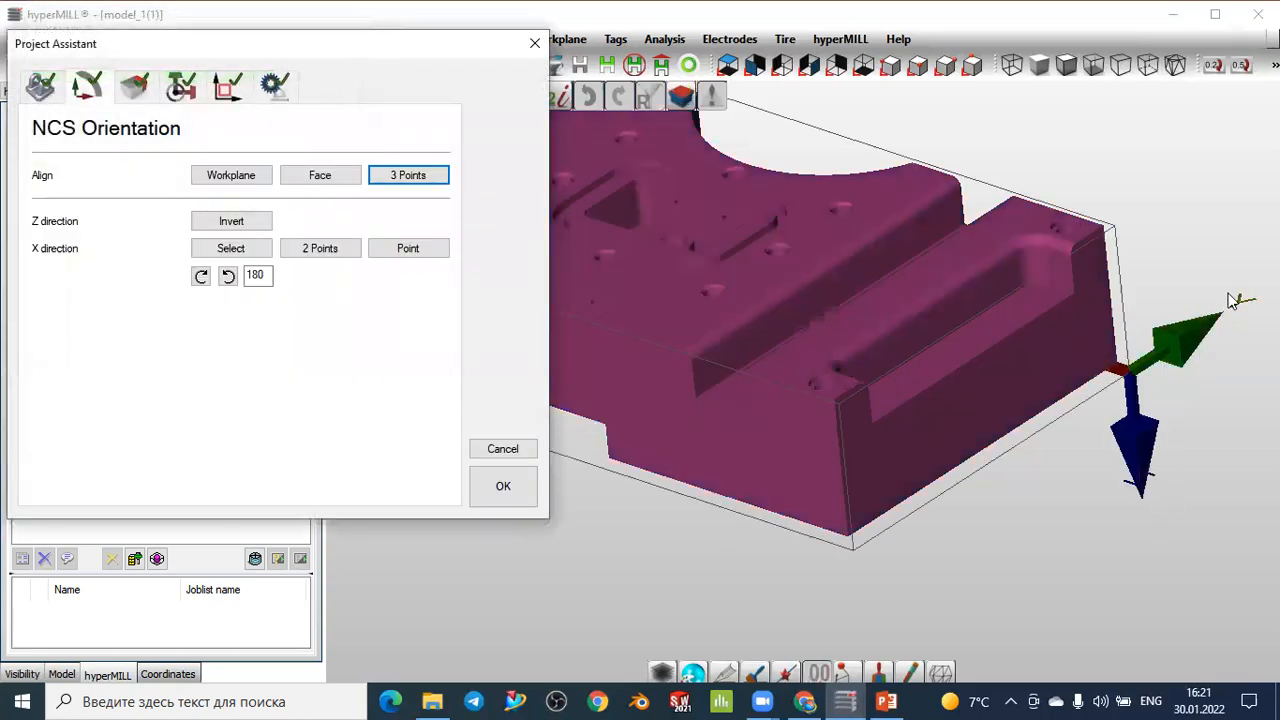
Step: Examine the NCS axes and the bounding box around the part after the three-point alignment
scroll(1104, 387, up, 2)
scroll(1104, 387, down, 3)
scroll(1104, 387, down, 1)
scroll(1112, 384, up, 2)
scroll(1112, 388, up, 3)
scroll(686, 250, down, 3)
scroll(1036, 358, up, 3)
scroll(1035, 351, down, 3)
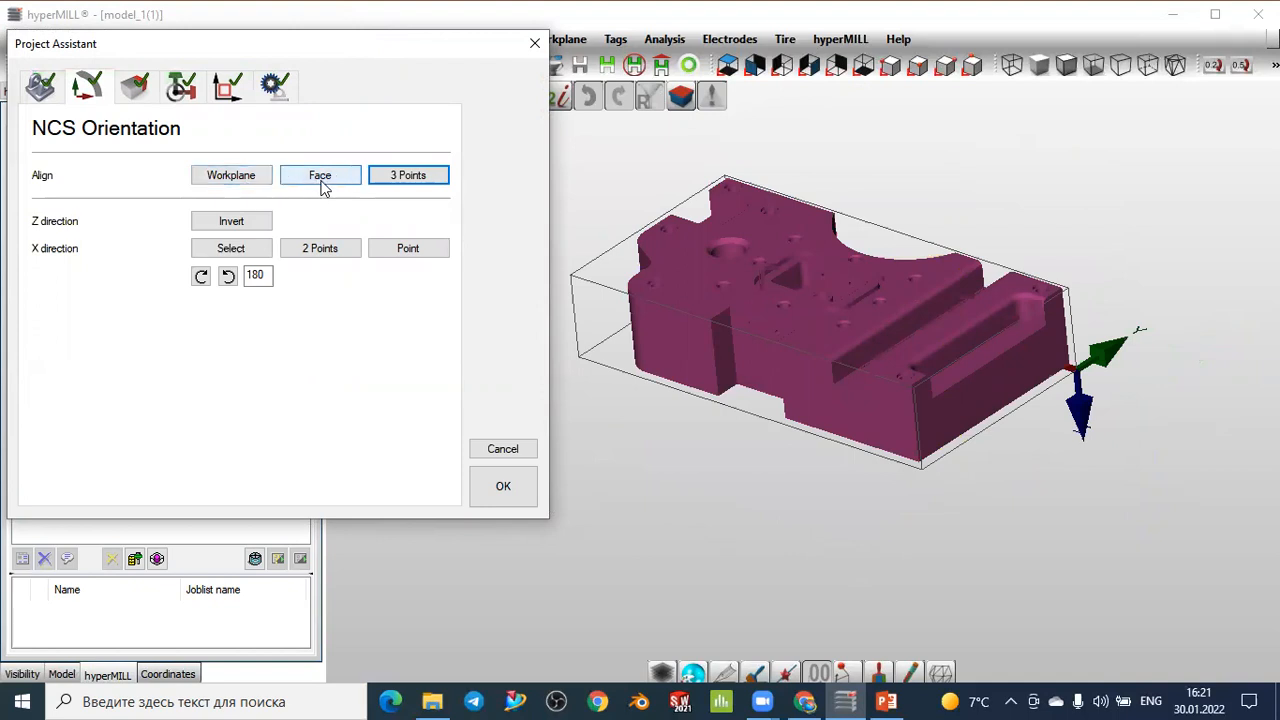
Step: Align the NCS by face to the part's large upper face with the holes
click(321, 187)
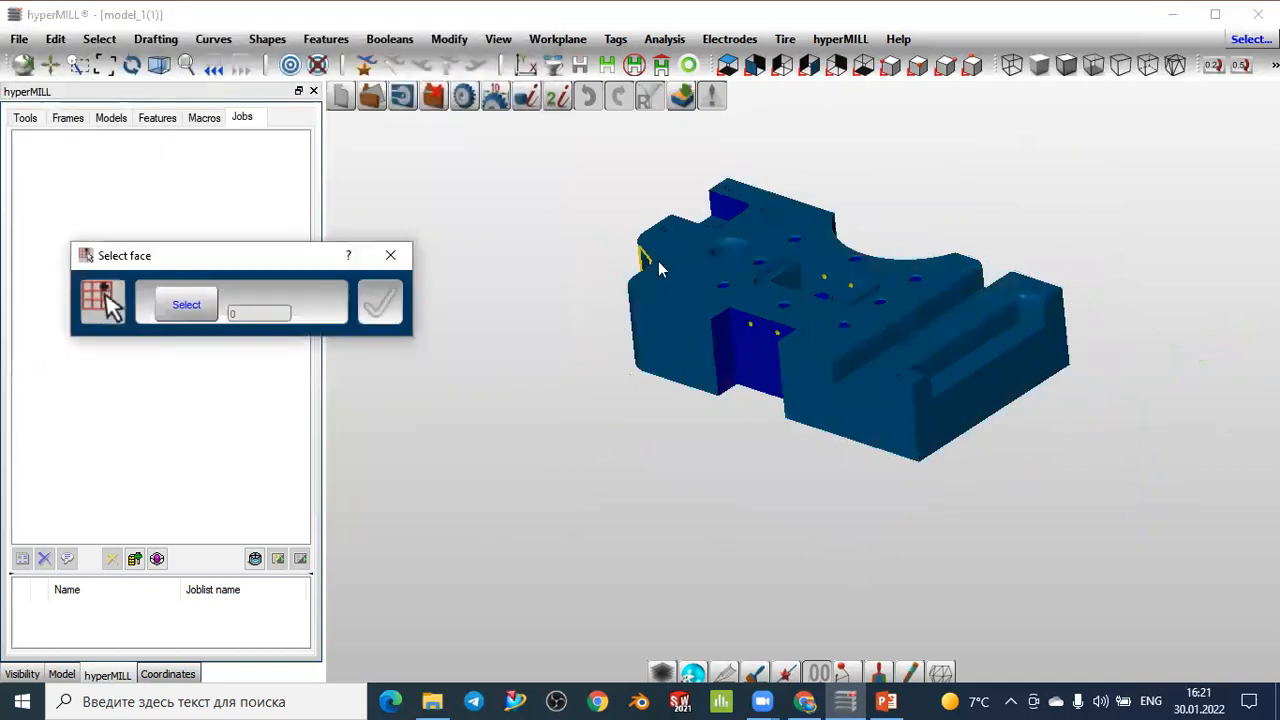
scroll(768, 249, up, 3)
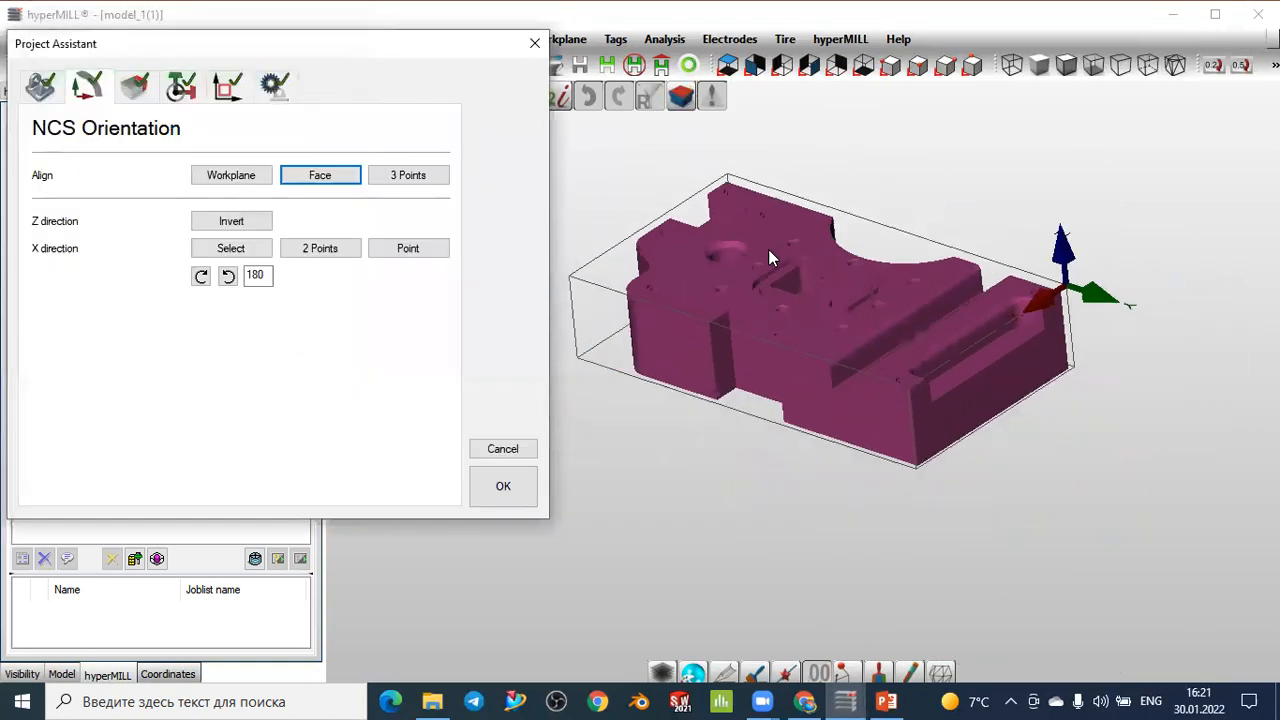
scroll(1087, 255, up, 3)
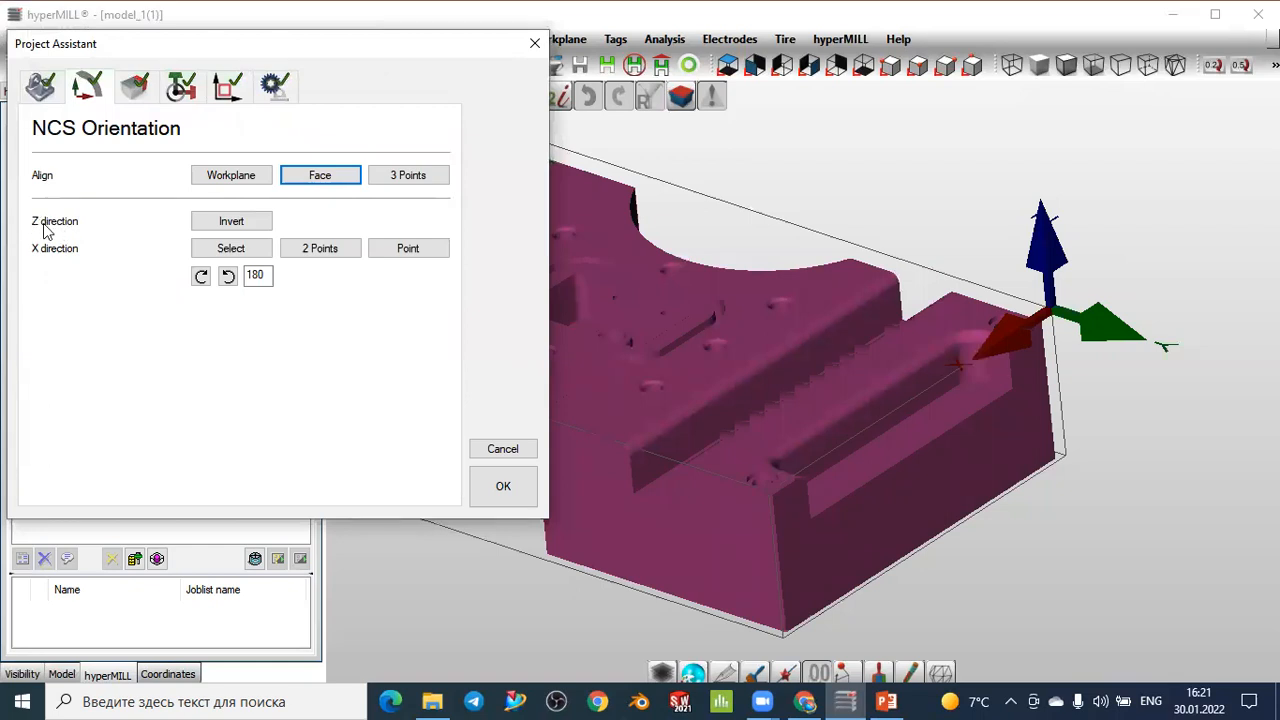
Step: Invert the NCS Z direction and check the axes from the underside of the part
click(225, 232)
scroll(968, 456, down, 4)
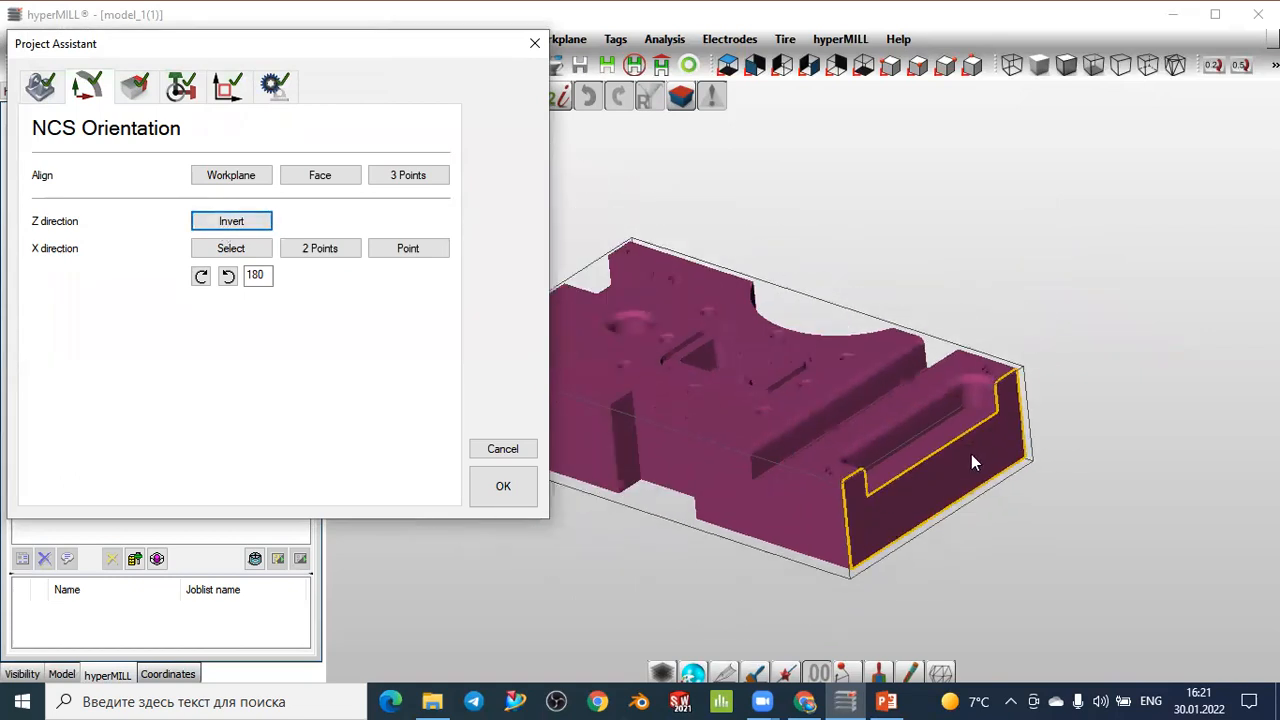
scroll(971, 443, up, 1)
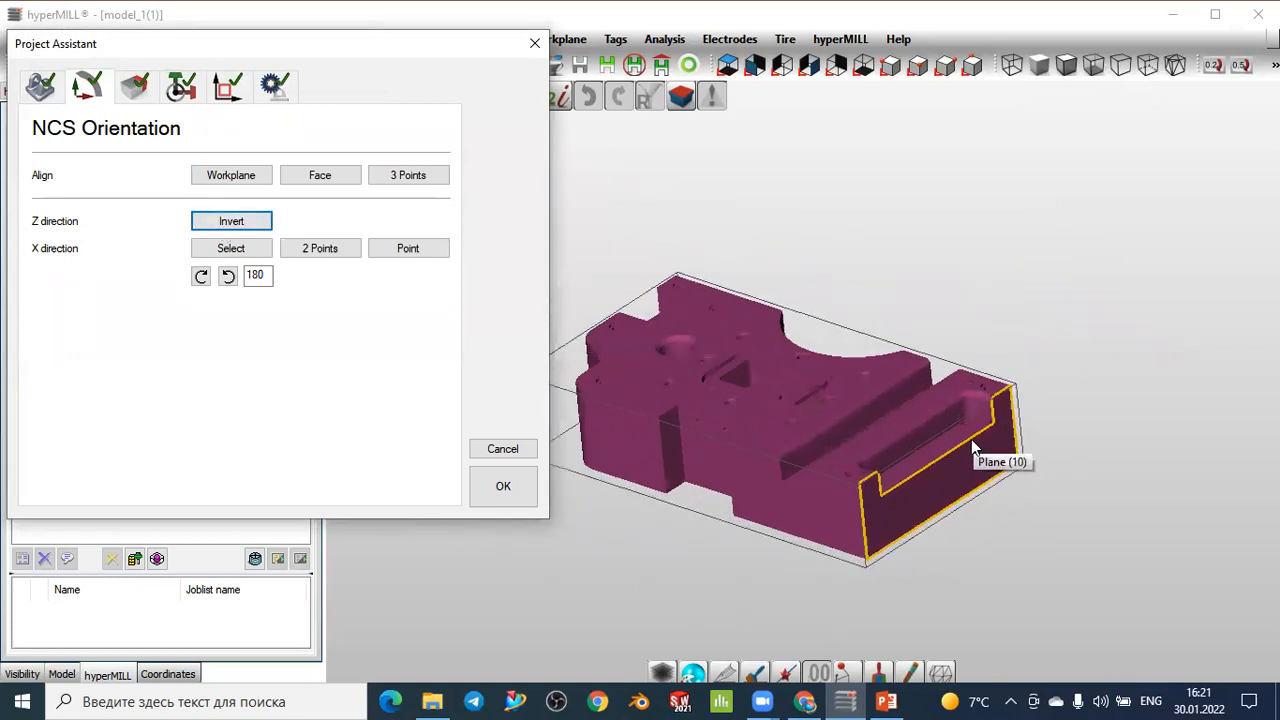
scroll(971, 443, down, 2)
middle_drag(1040, 535, 875, 512)
scroll(875, 512, up, 5)
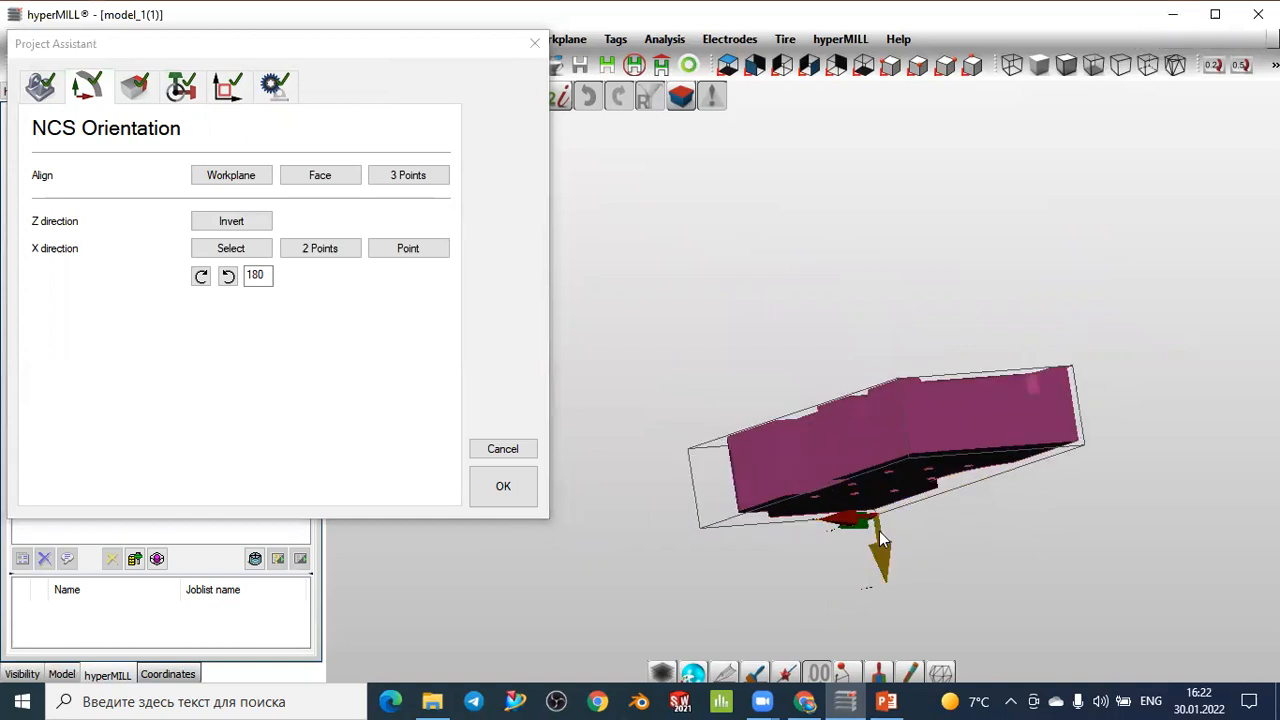
Step: Invert the Z direction back to point upward and check the axes from above the part
click(236, 226)
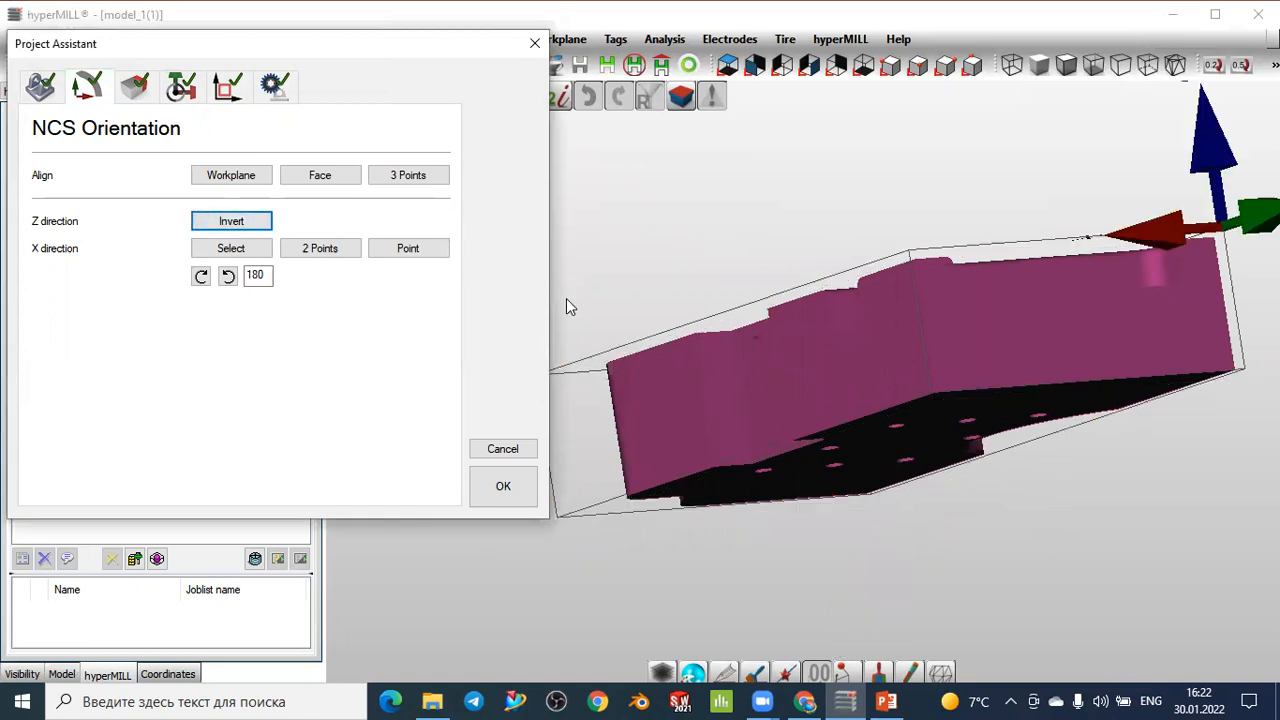
scroll(766, 415, down, 3)
middle_drag(987, 472, 1048, 546)
middle_drag(868, 290, 966, 423)
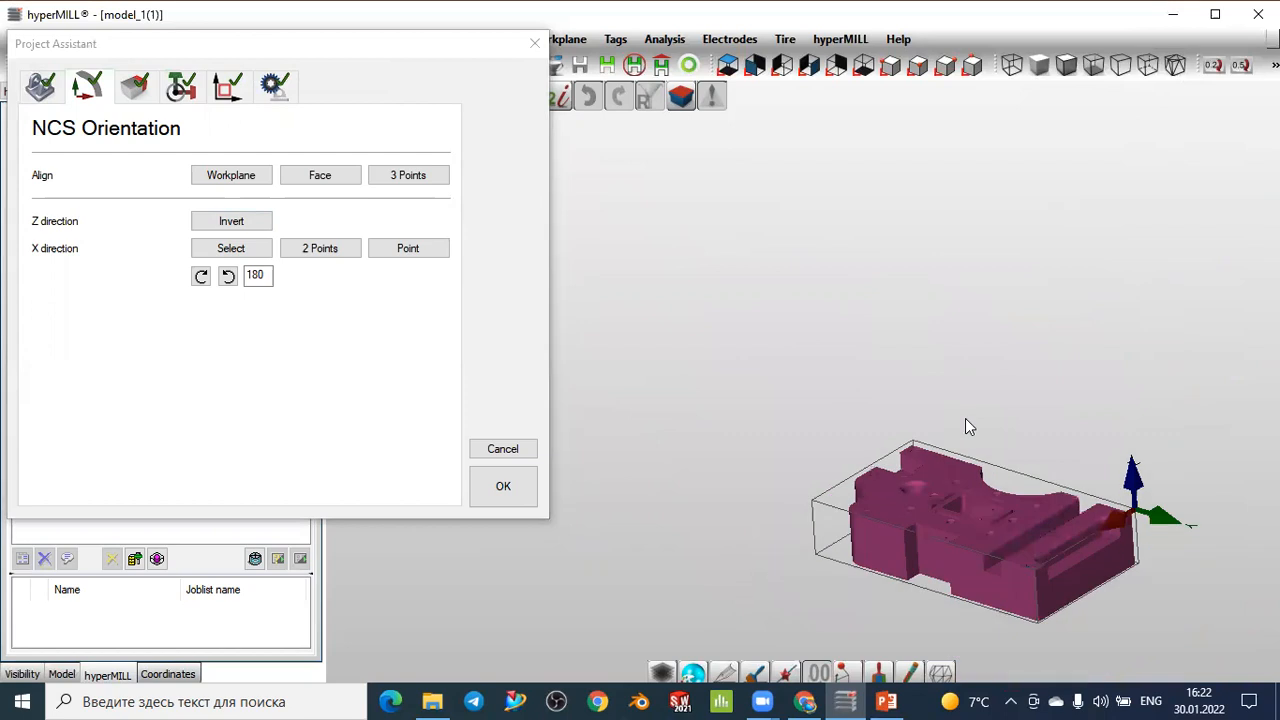
scroll(1135, 495, up, 2)
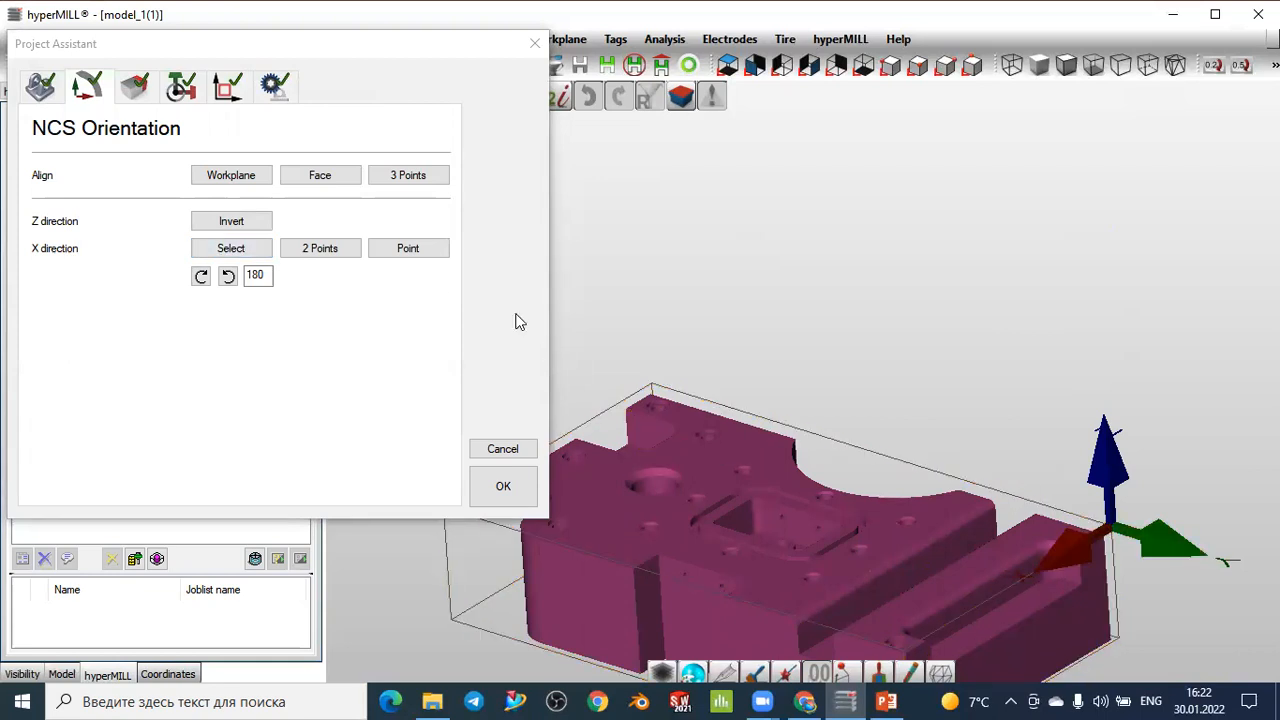
Step: Set the NCS X direction from the straight lengthwise edge of the upper face beside the arc cutout
click(229, 250)
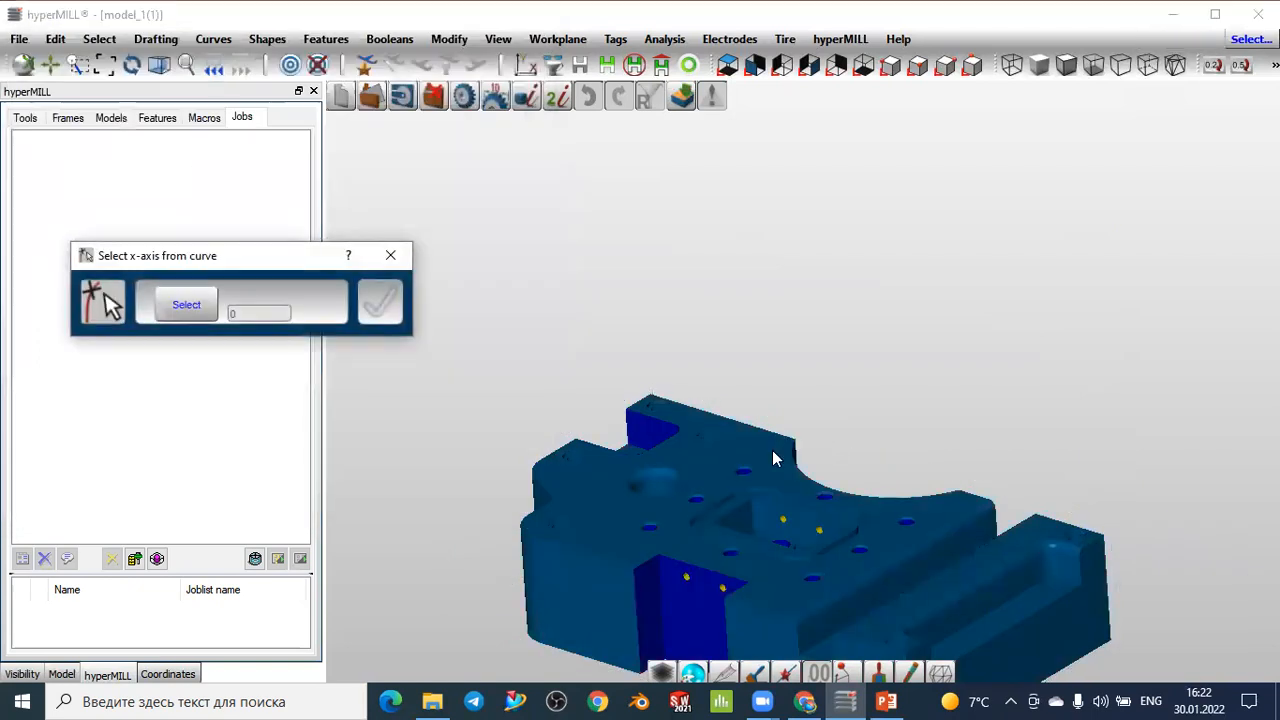
click(759, 428)
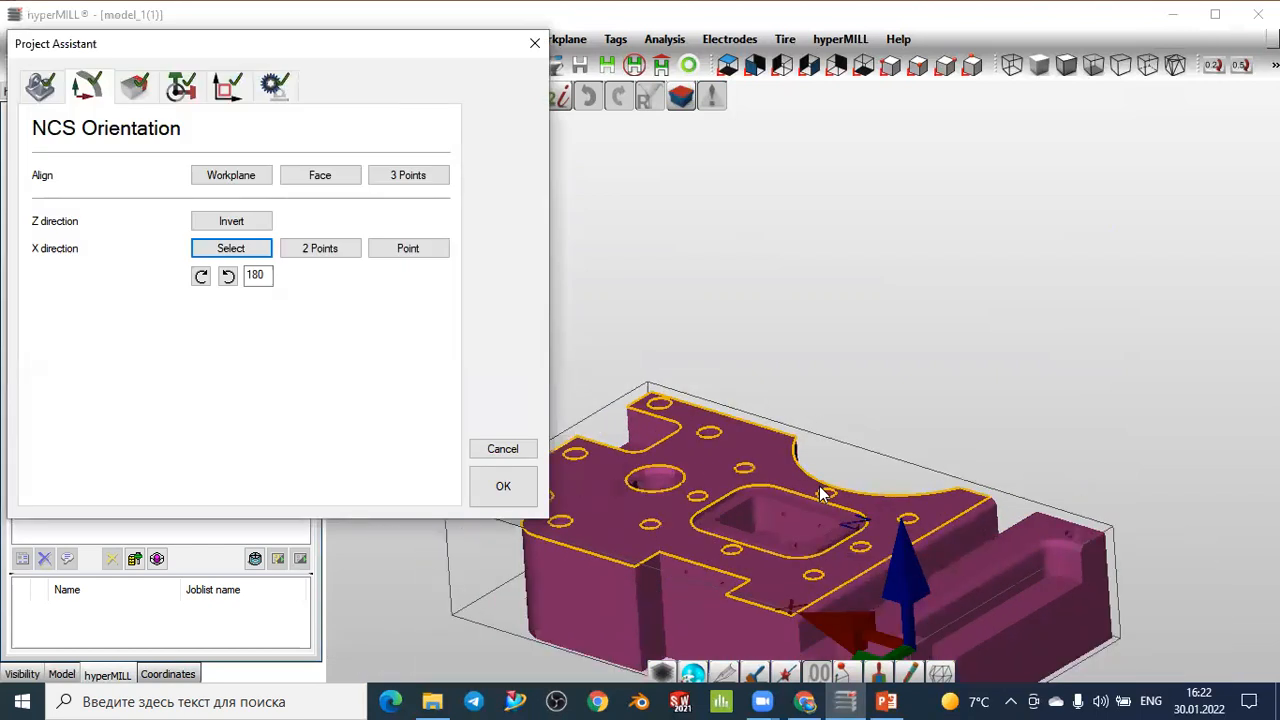
scroll(847, 574, up, 2)
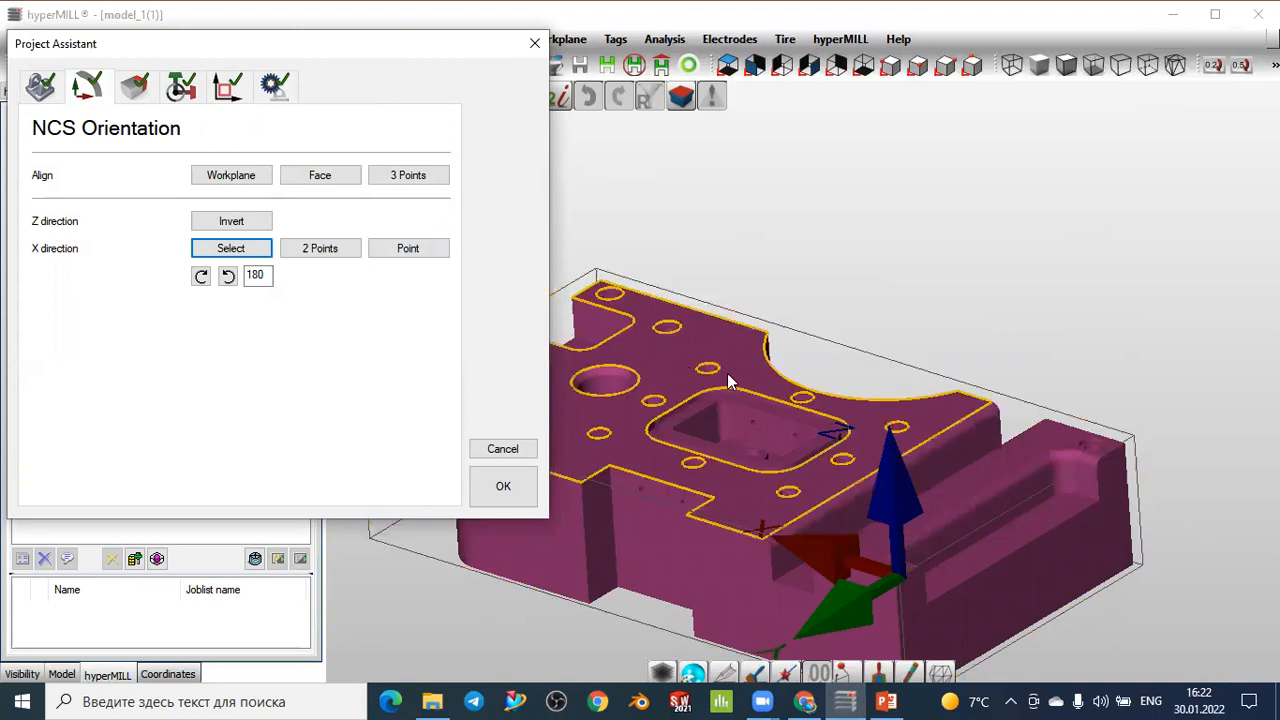
scroll(961, 390, down, 2)
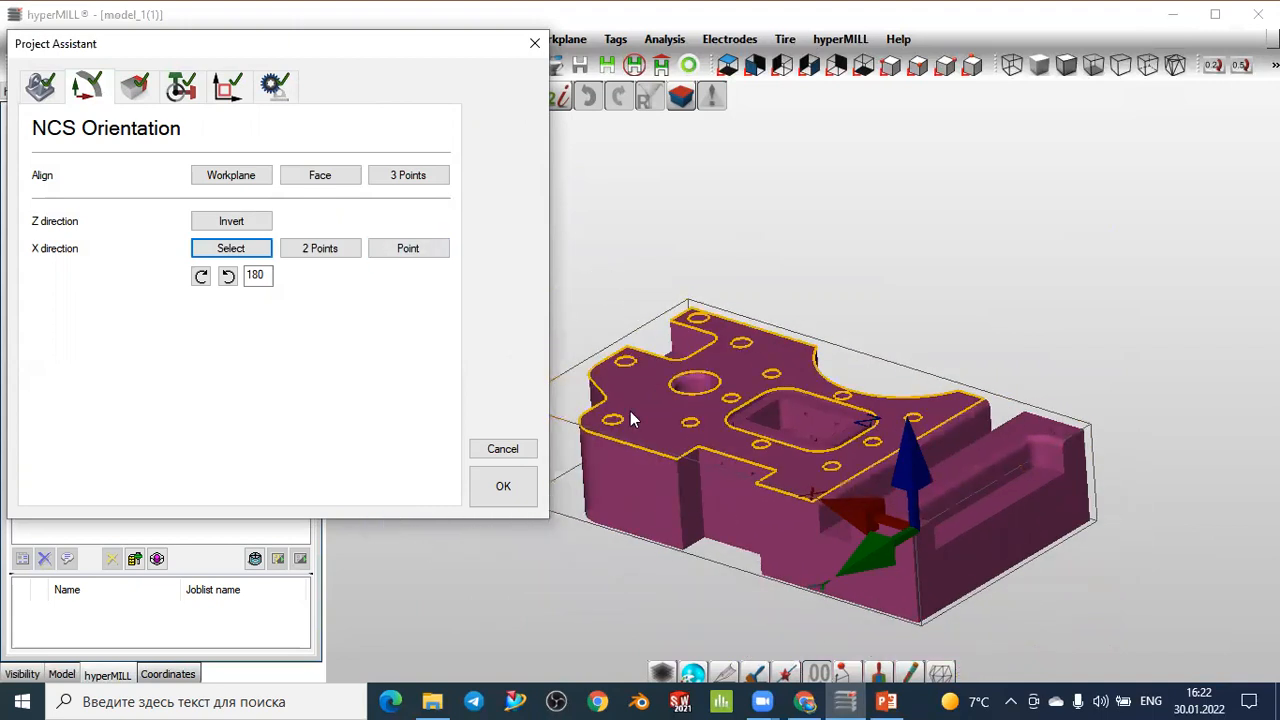
scroll(609, 382, up, 3)
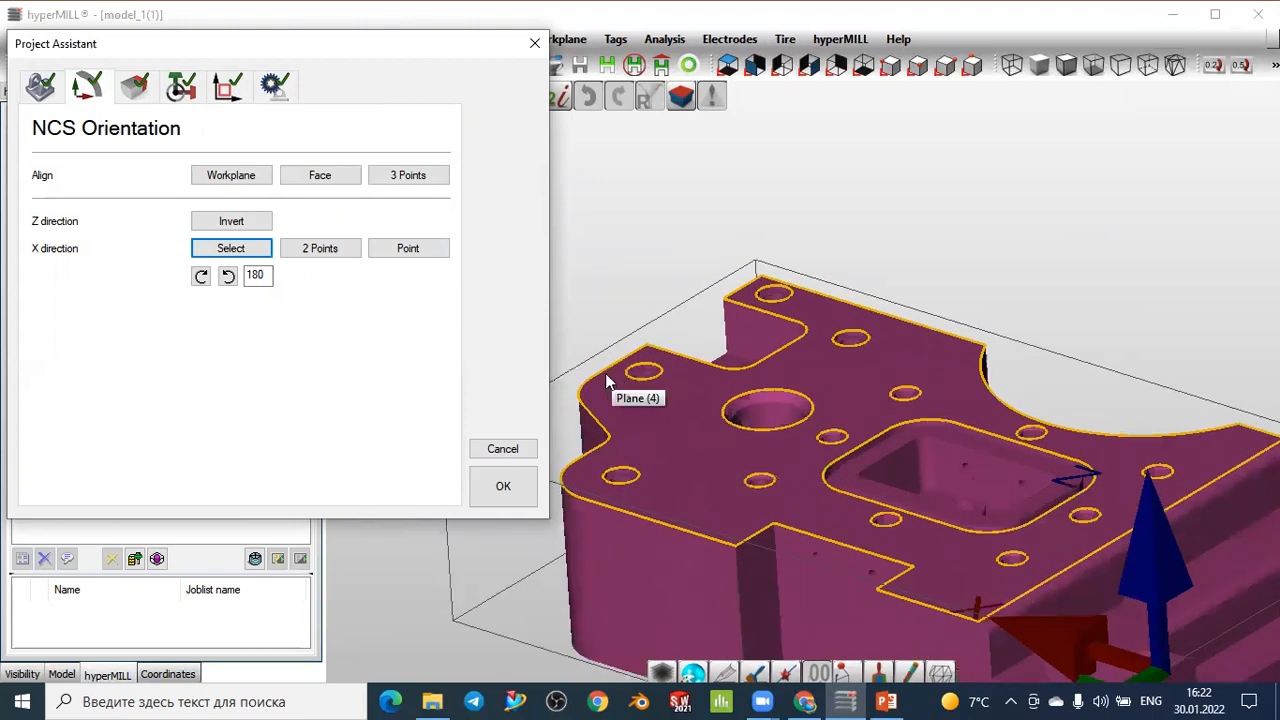
Step: Set the NCS X direction from the short straight edge of the upper face at the end opposite the slot
click(247, 250)
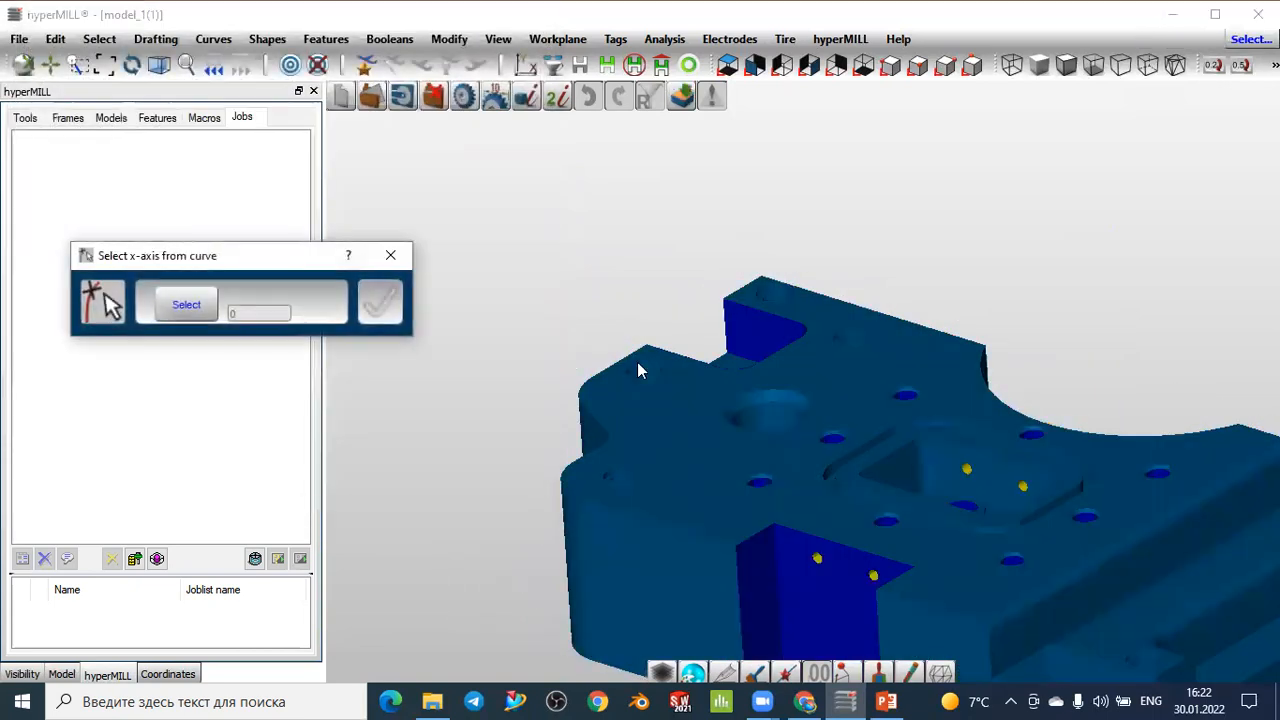
click(611, 372)
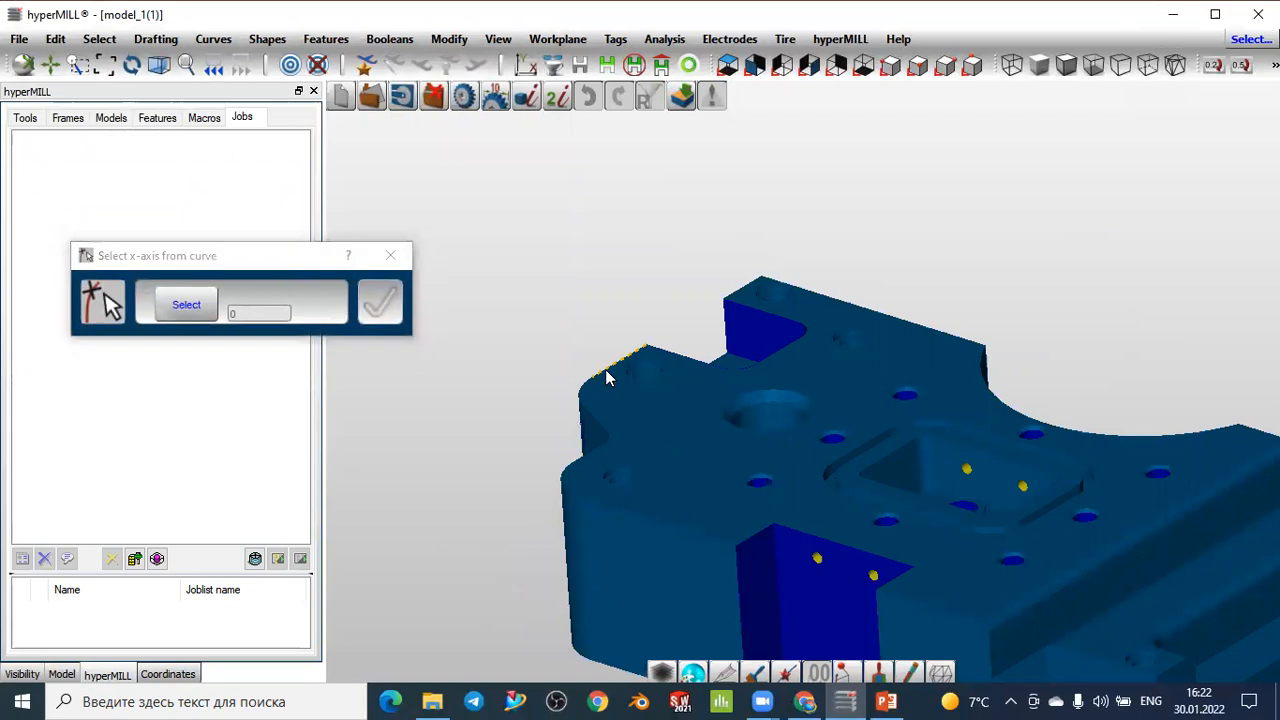
scroll(611, 345, down, 4)
scroll(900, 400, up, 4)
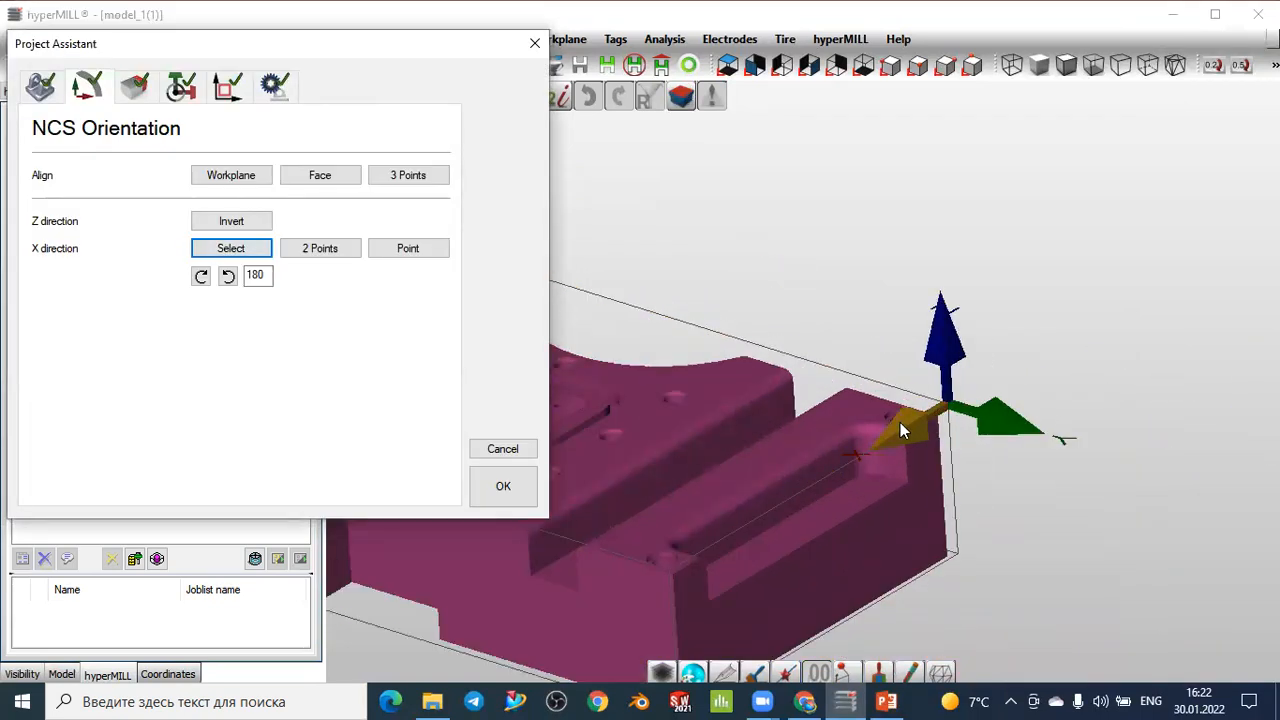
Step: Set the NCS X direction by two points, from the slotted end's far upper corner to the side notch
click(255, 254)
click(315, 253)
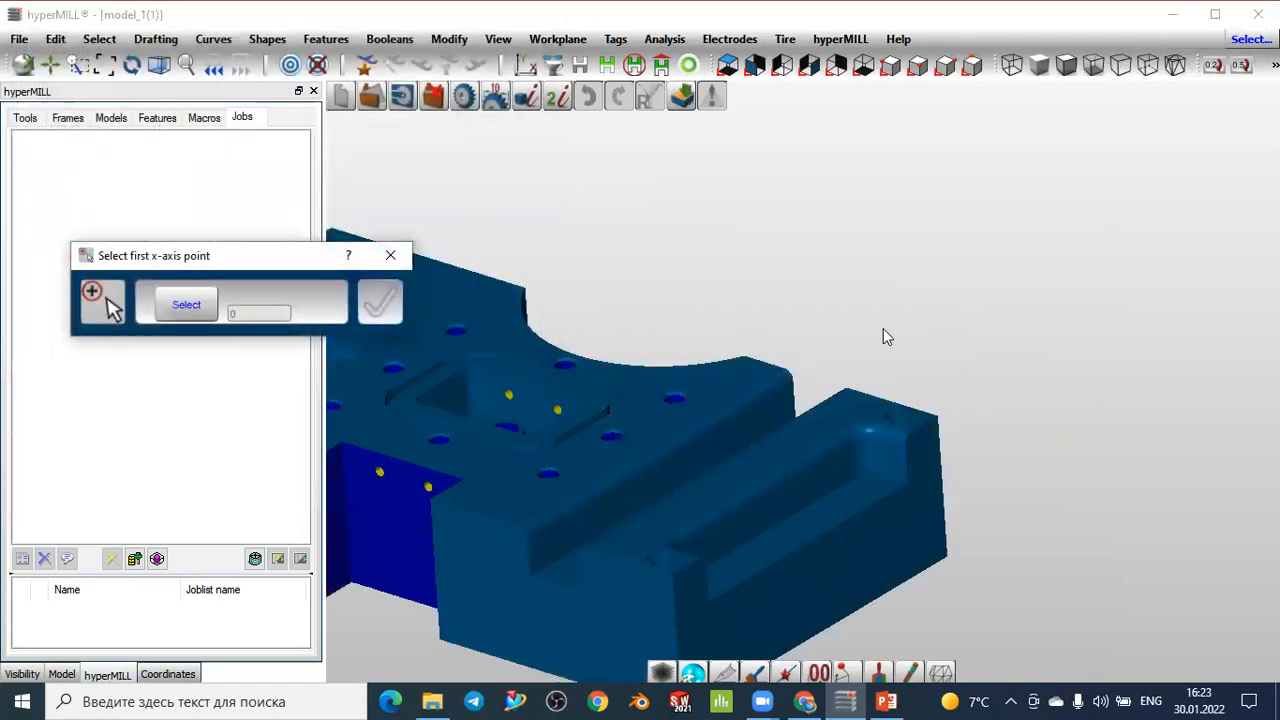
click(937, 420)
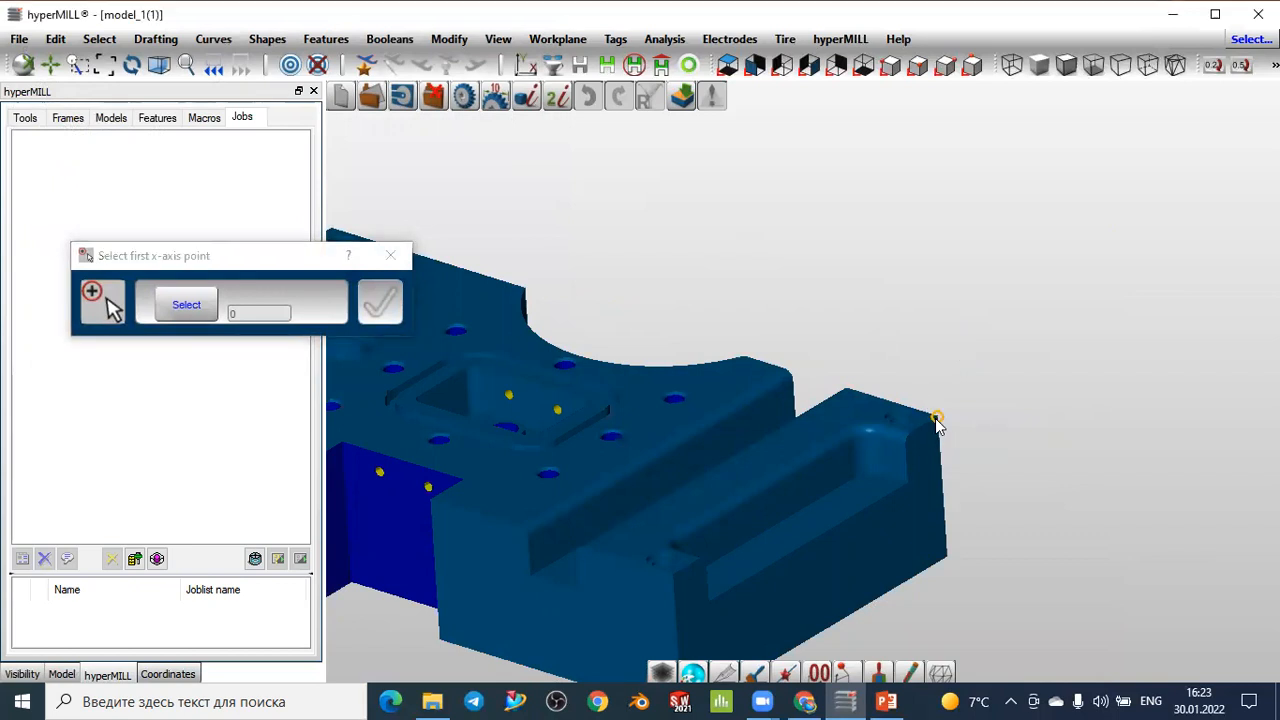
click(428, 497)
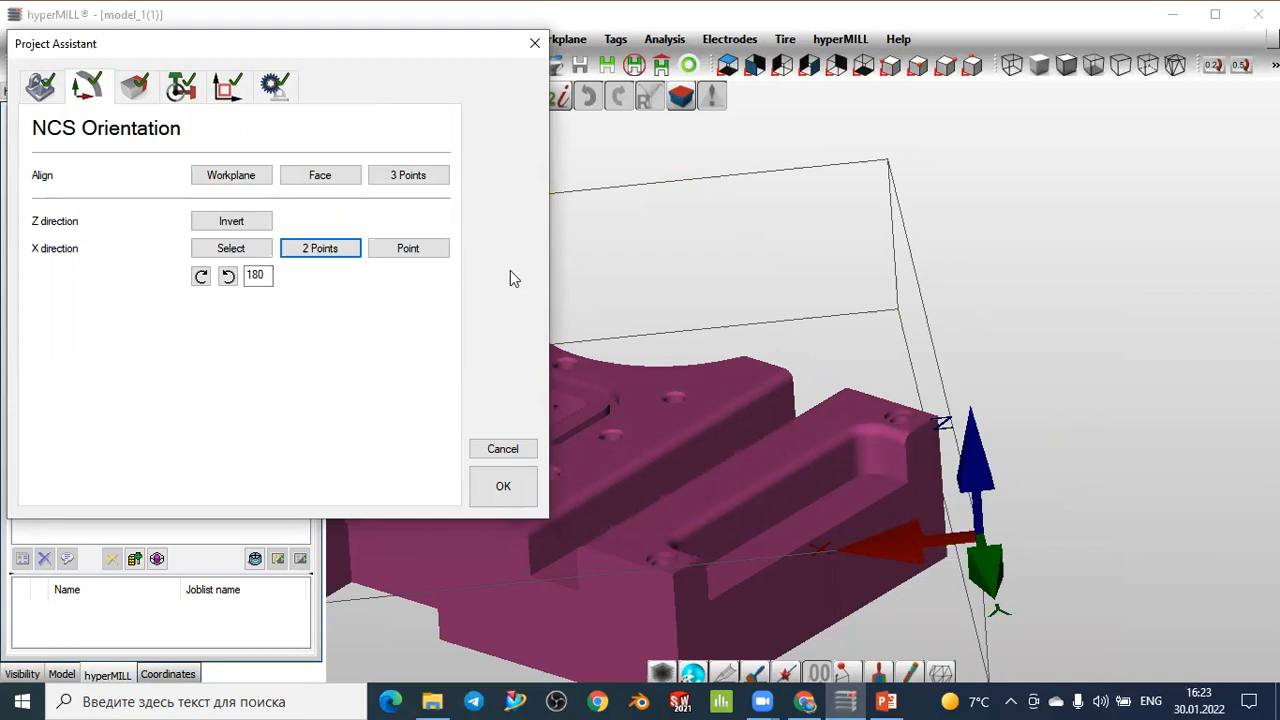
Step: Set the NCS X direction by a single point at the far upper corner of the slotted end
click(407, 248)
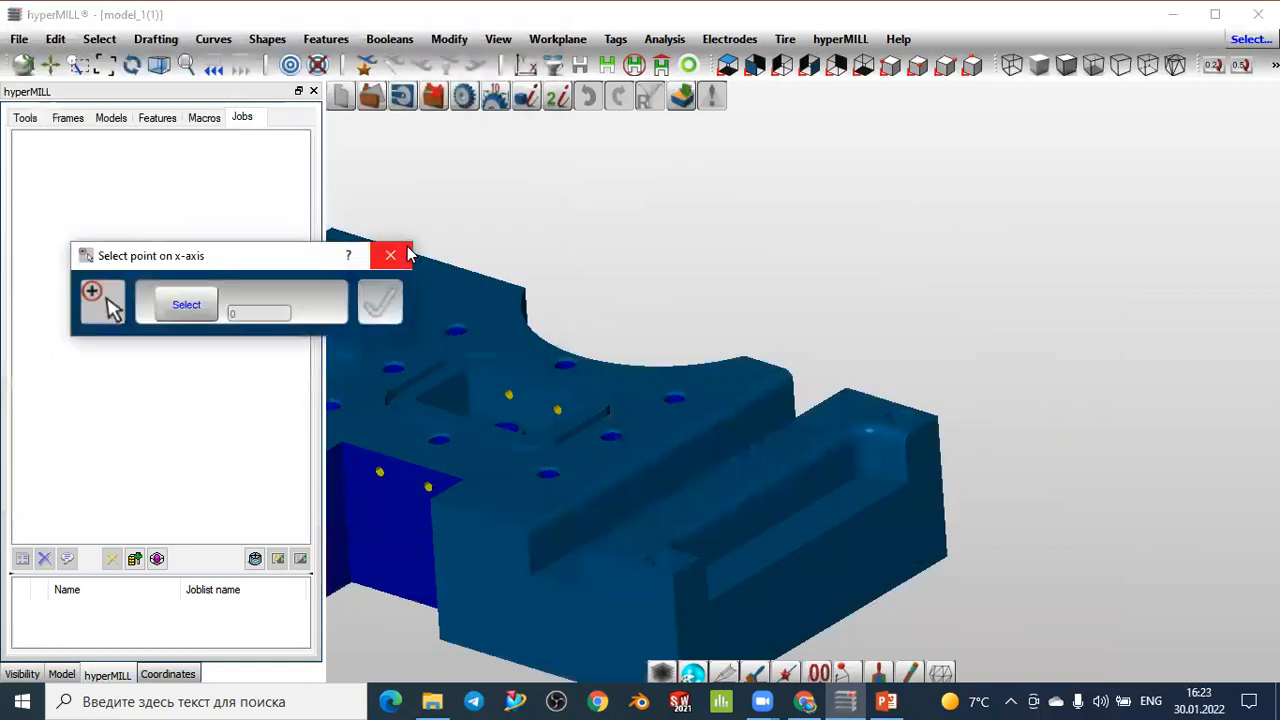
click(938, 421)
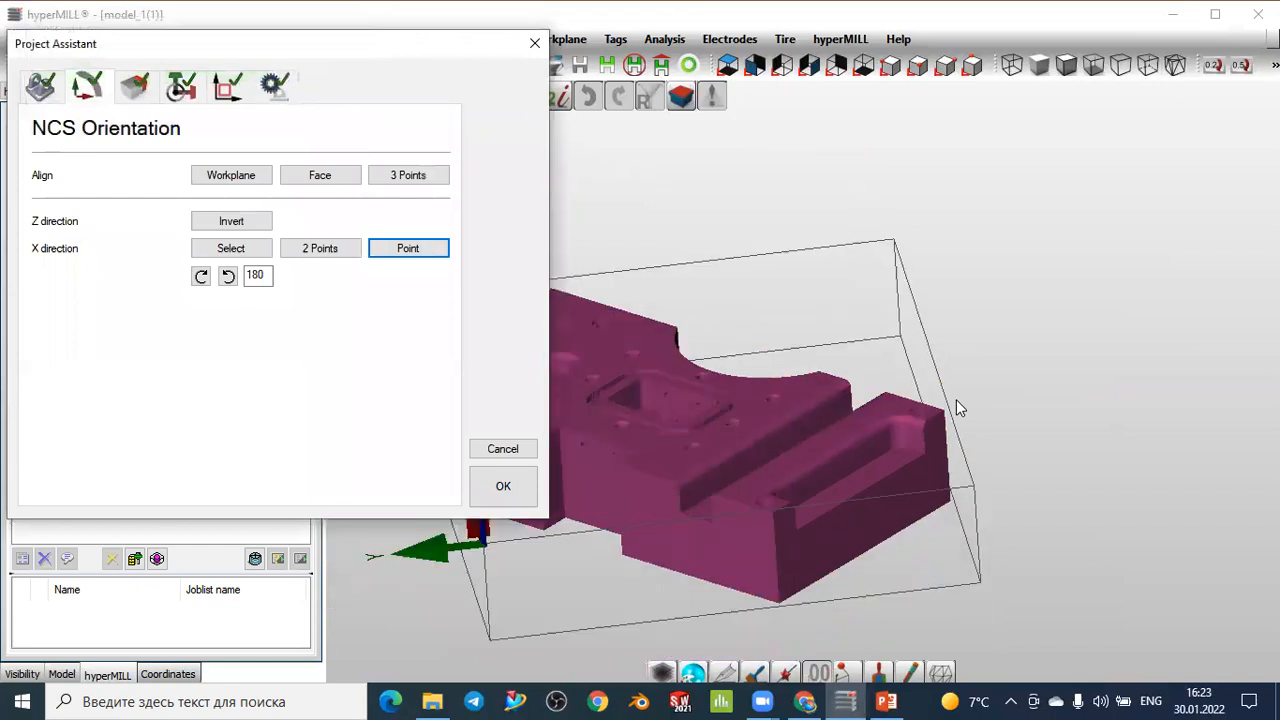
scroll(956, 404, down, 3)
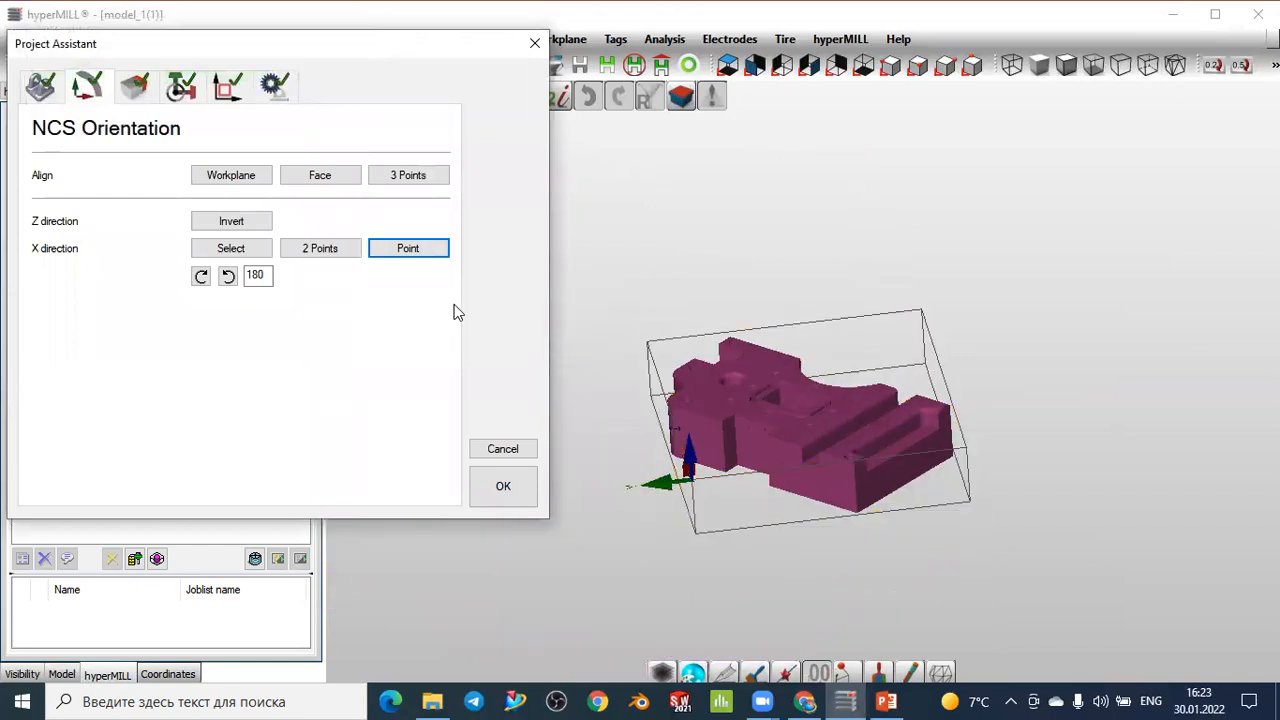
Step: Set the NCS X direction from the long straight edge of the open slot on the slotted end face
click(237, 250)
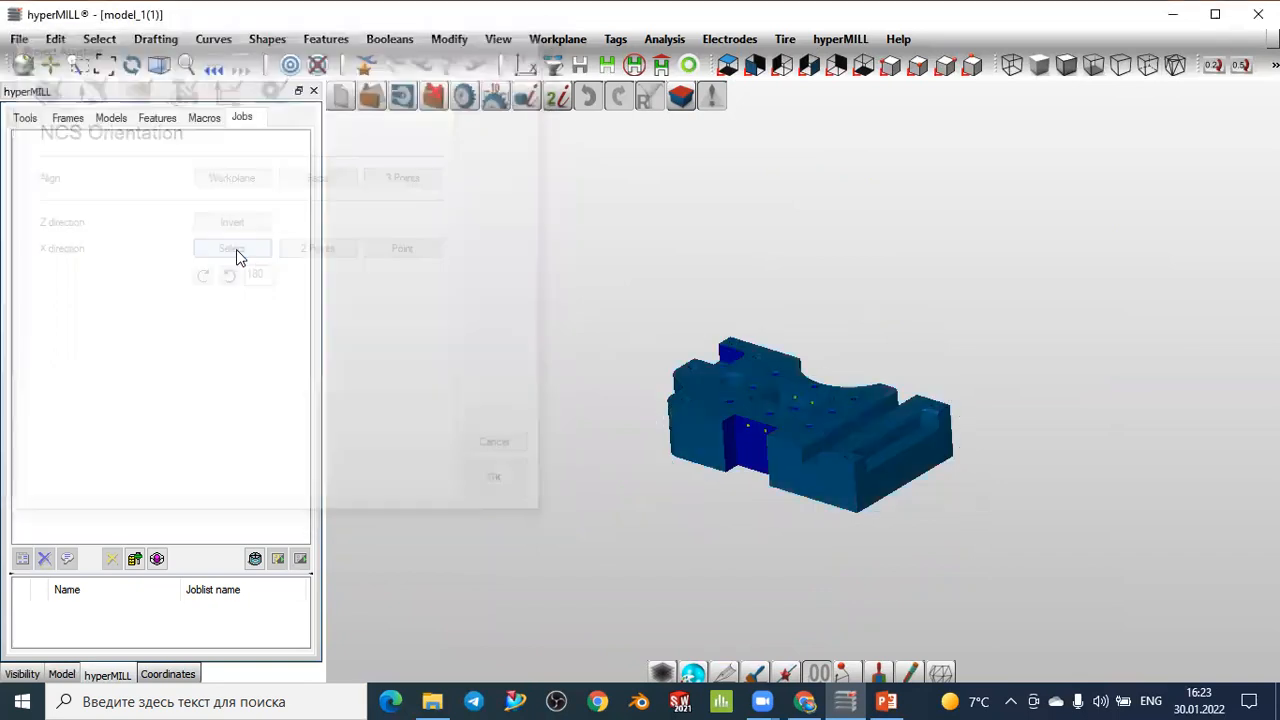
scroll(873, 373, up, 5)
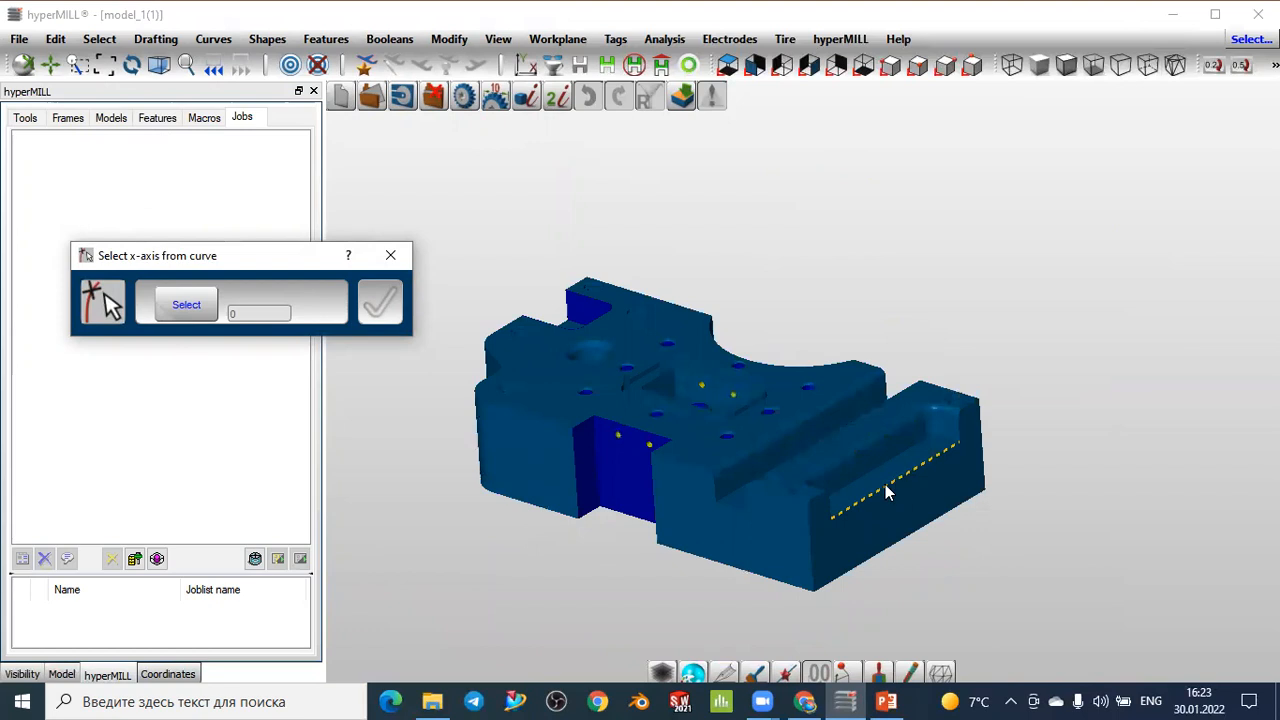
click(885, 484)
scroll(1008, 465, down, 3)
scroll(680, 380, up, 3)
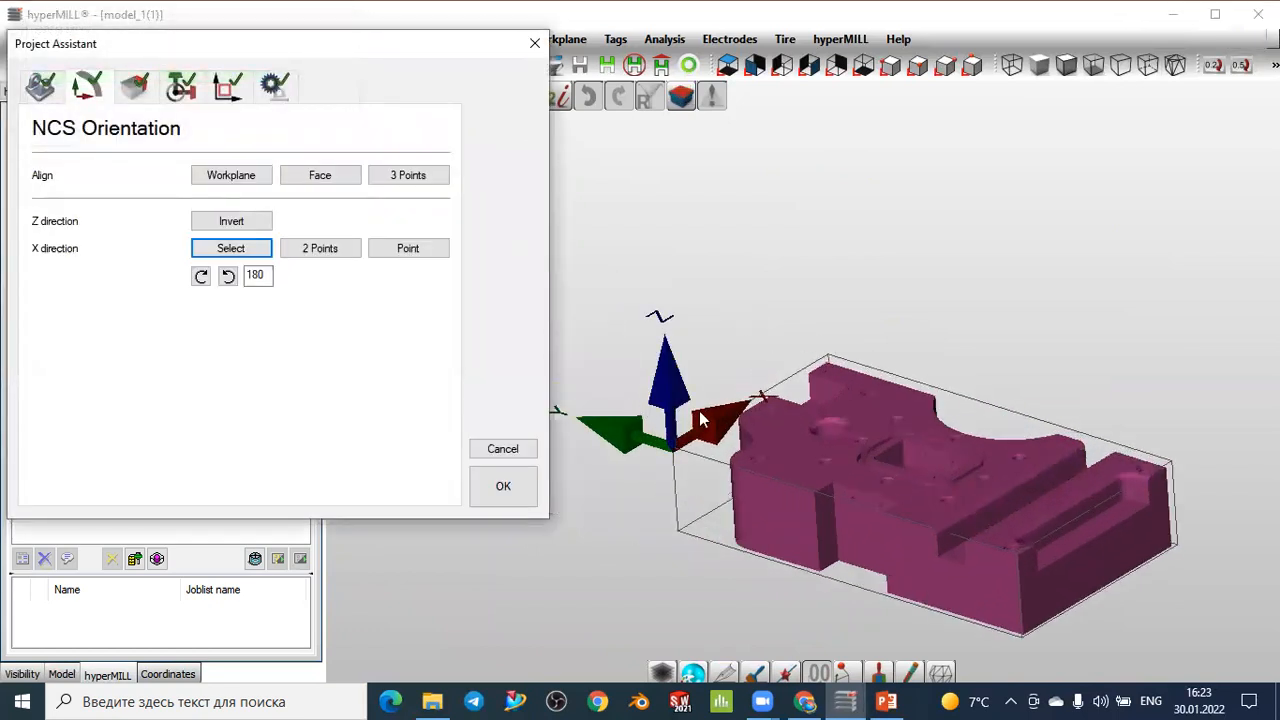
scroll(720, 409, down, 1)
scroll(693, 420, up, 4)
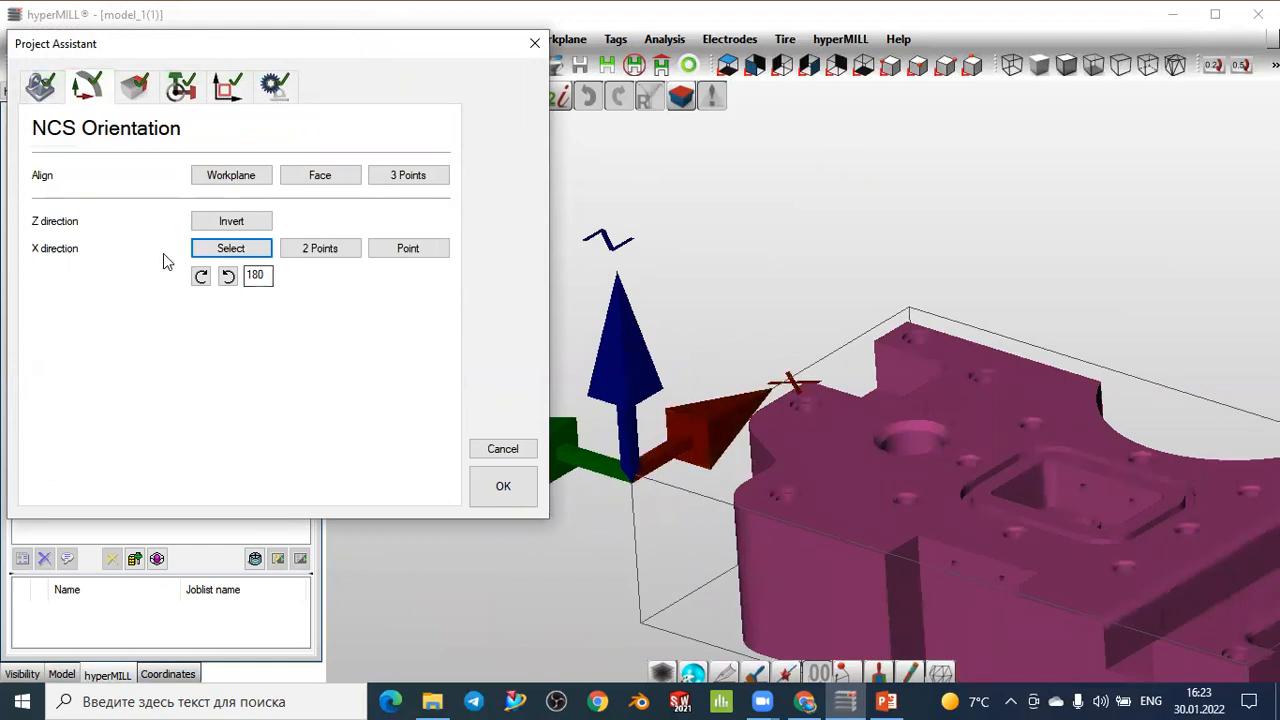
Step: Rotate the NCS X axis counter-clockwise by 180 degrees twice, checking the axis orientation on the part after each rotation
double_click(262, 275)
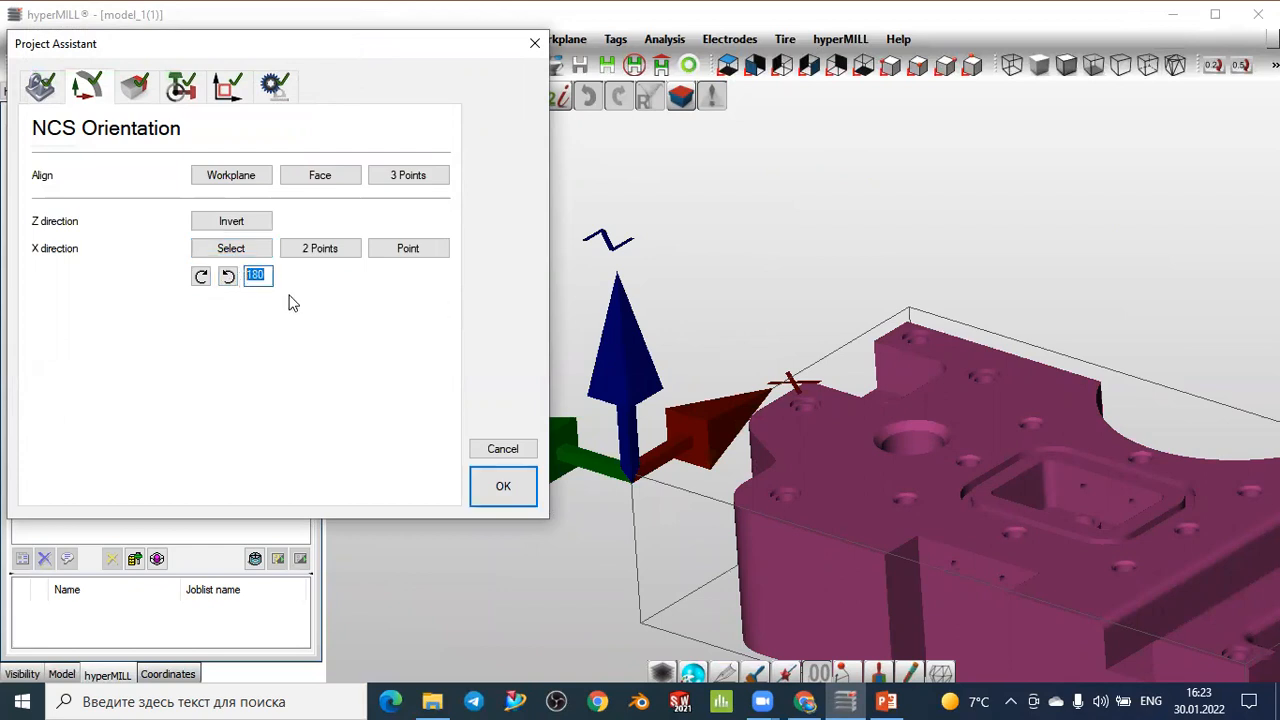
click(226, 279)
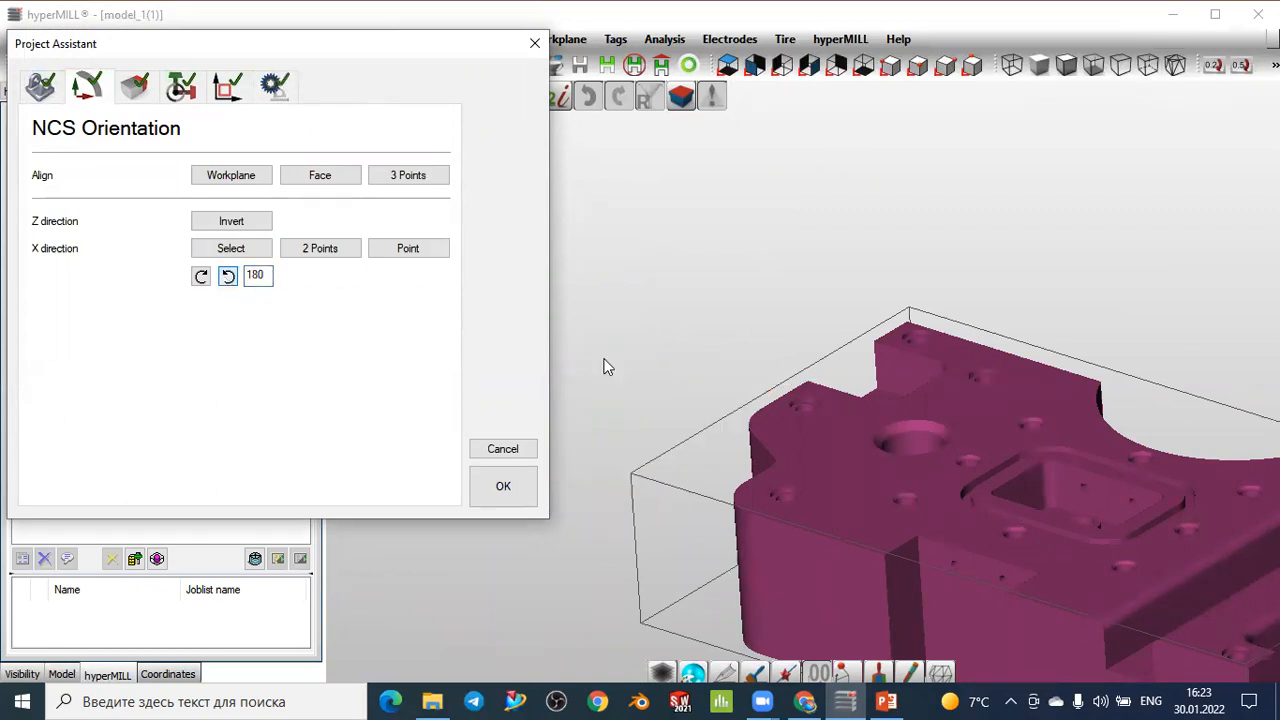
scroll(1106, 460, up, 5)
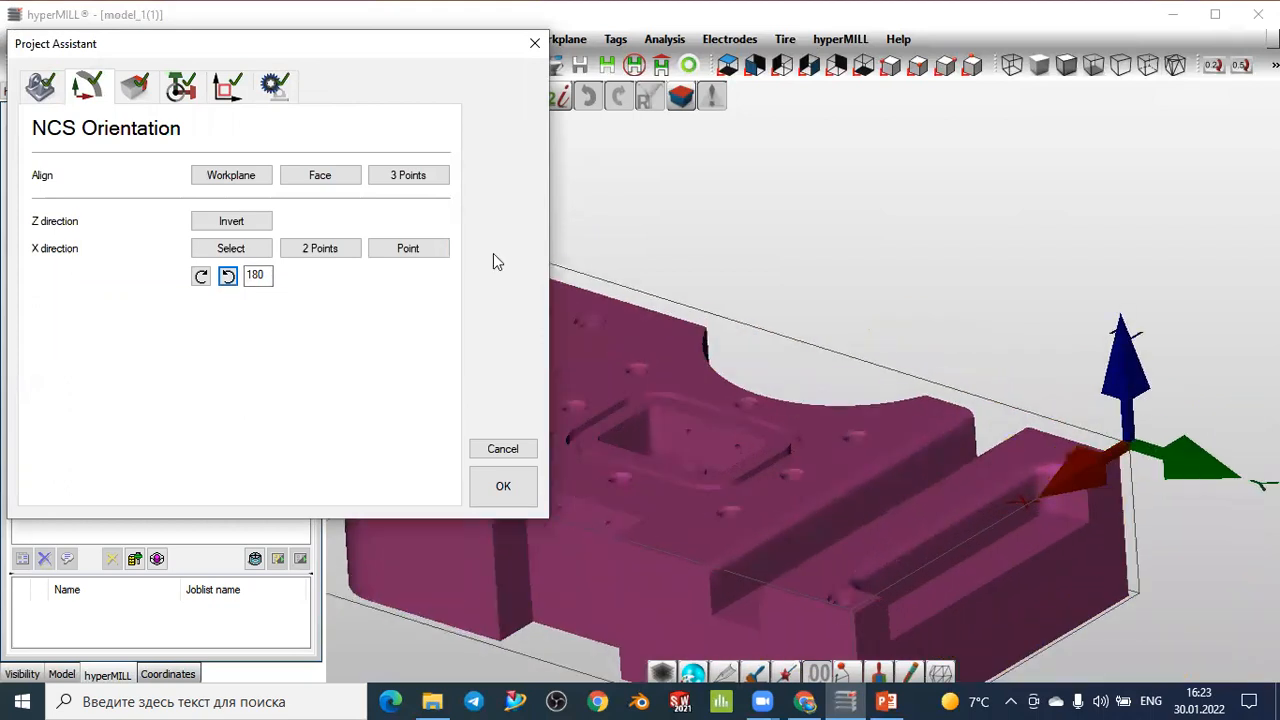
click(230, 280)
scroll(958, 454, down, 5)
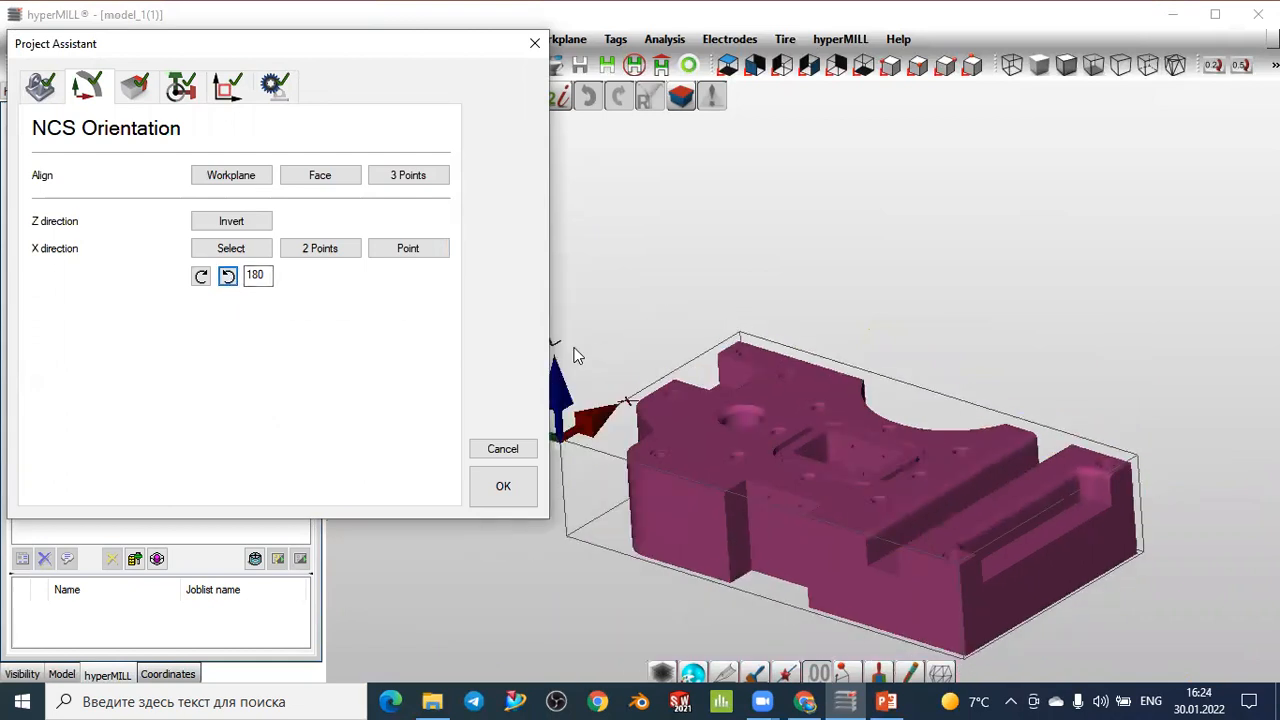
scroll(746, 409, up, 2)
scroll(855, 424, down, 3)
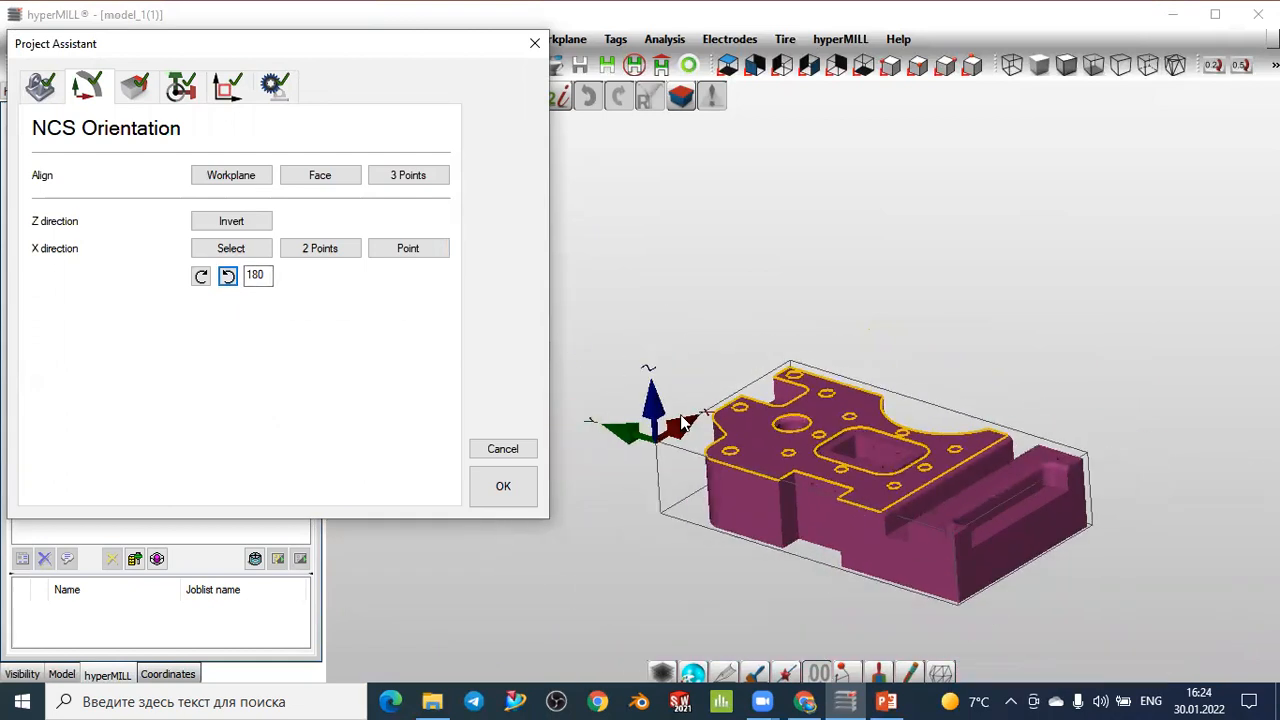
scroll(672, 441, up, 5)
scroll(672, 441, up, 1)
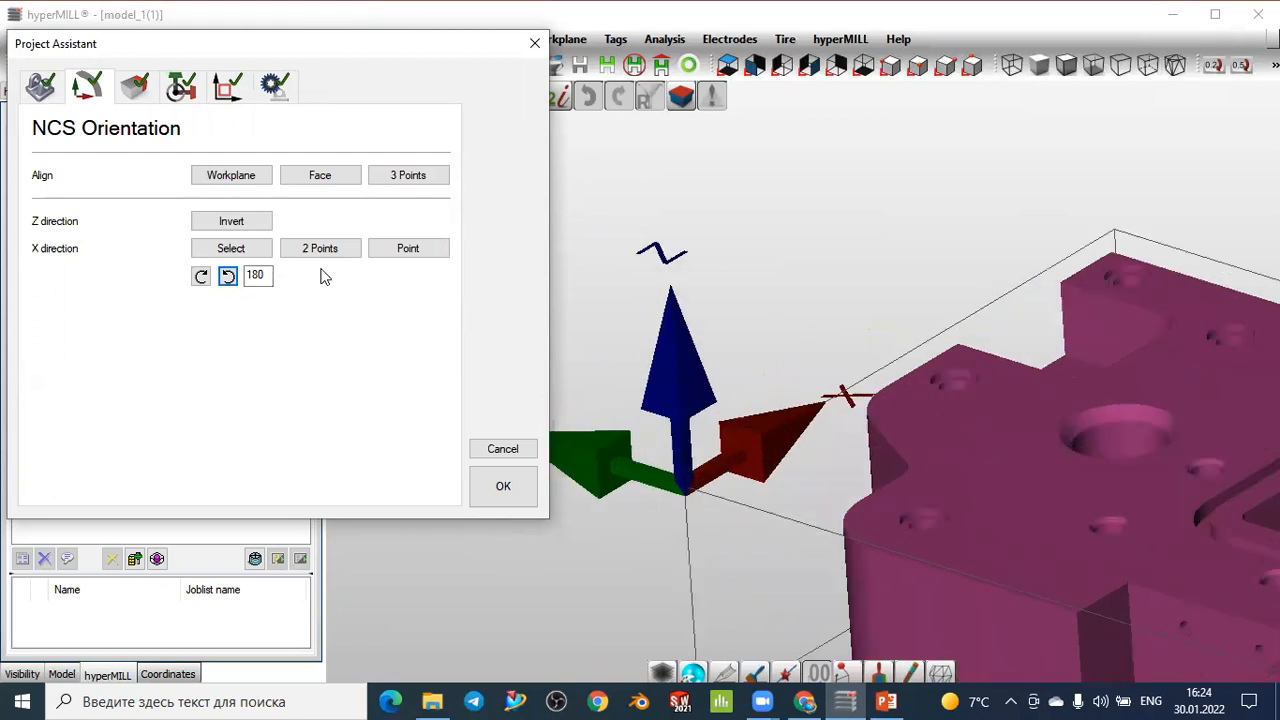
Step: Set the X direction rotation angle to 90 and rotate the NCS X axis both counter-clockwise and clockwise
double_click(268, 275)
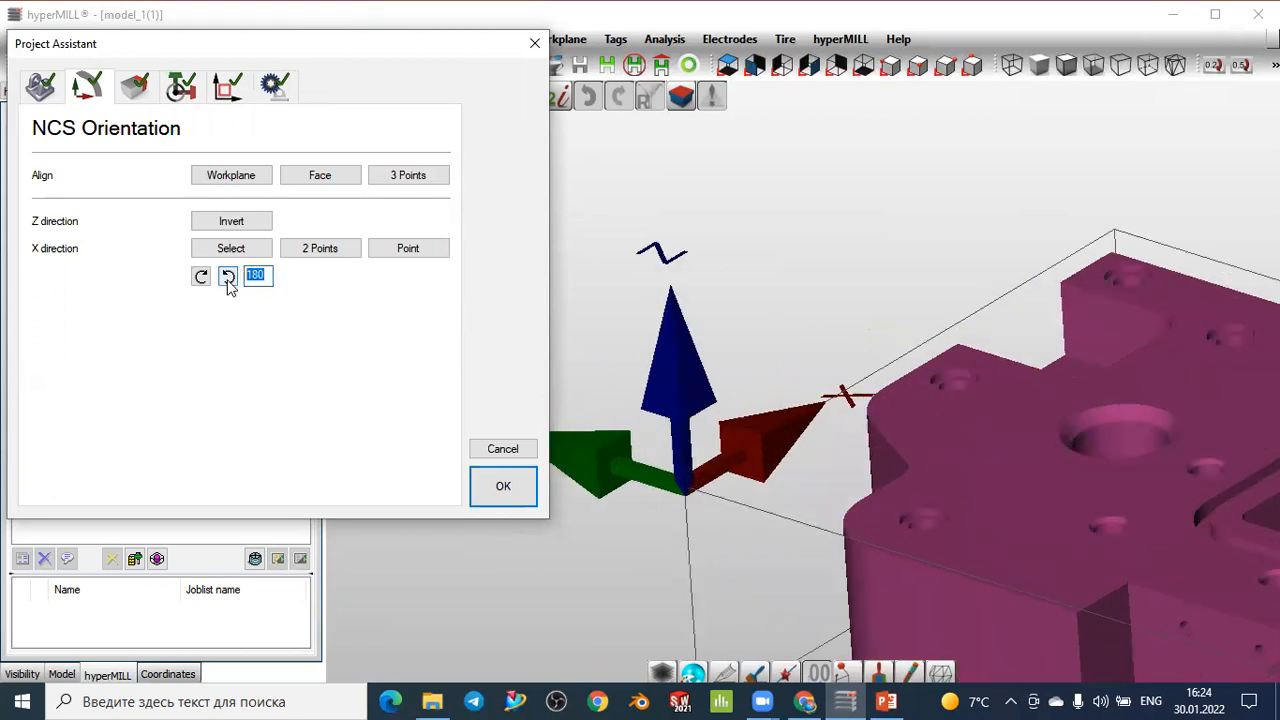
text(90)
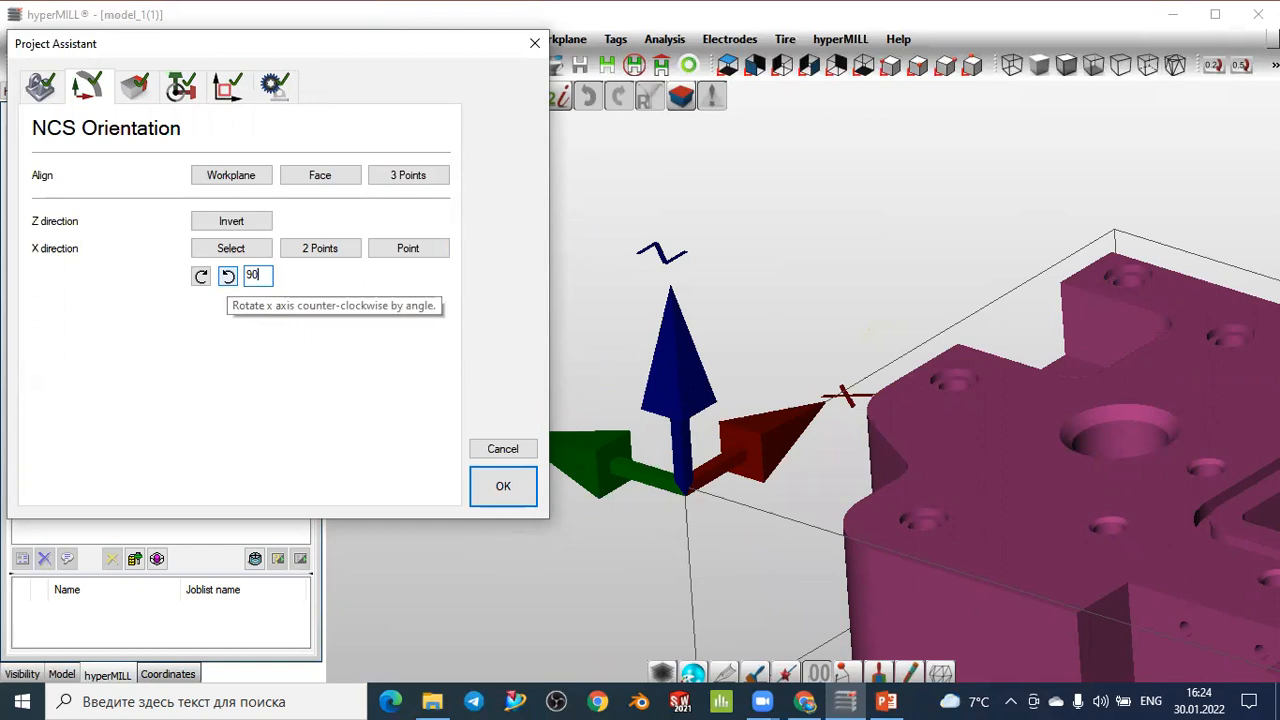
click(228, 277)
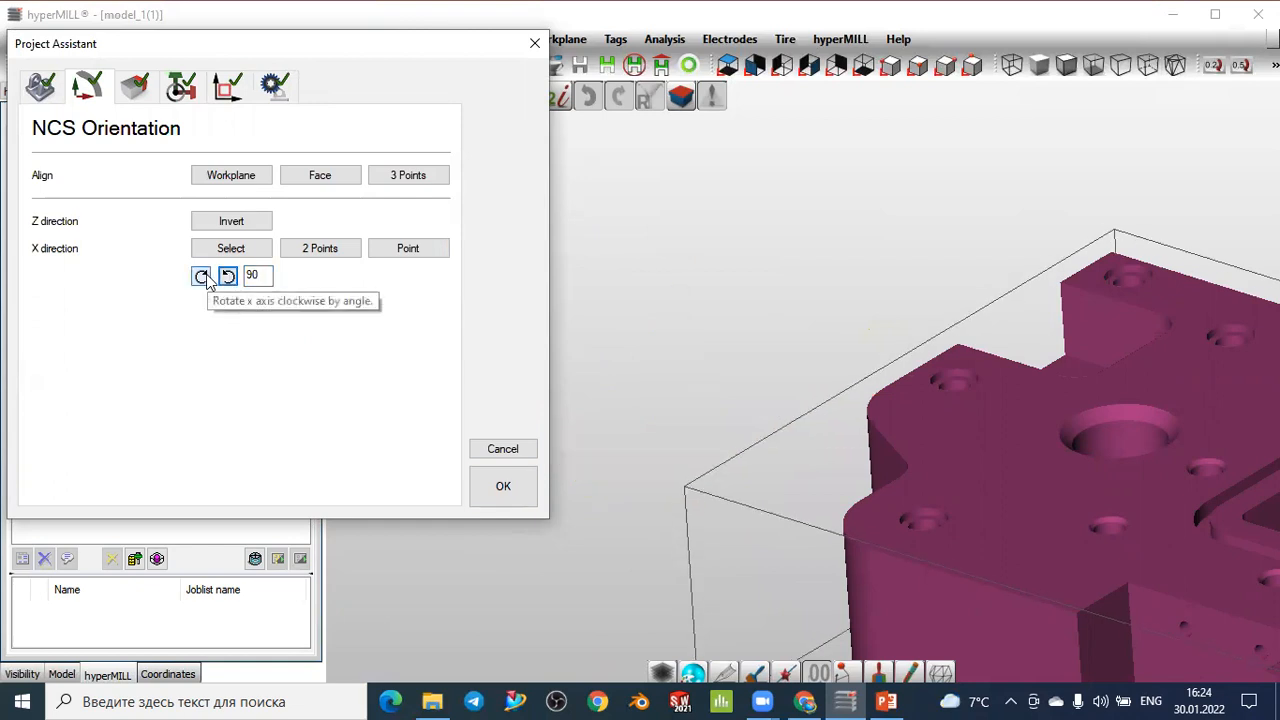
click(203, 278)
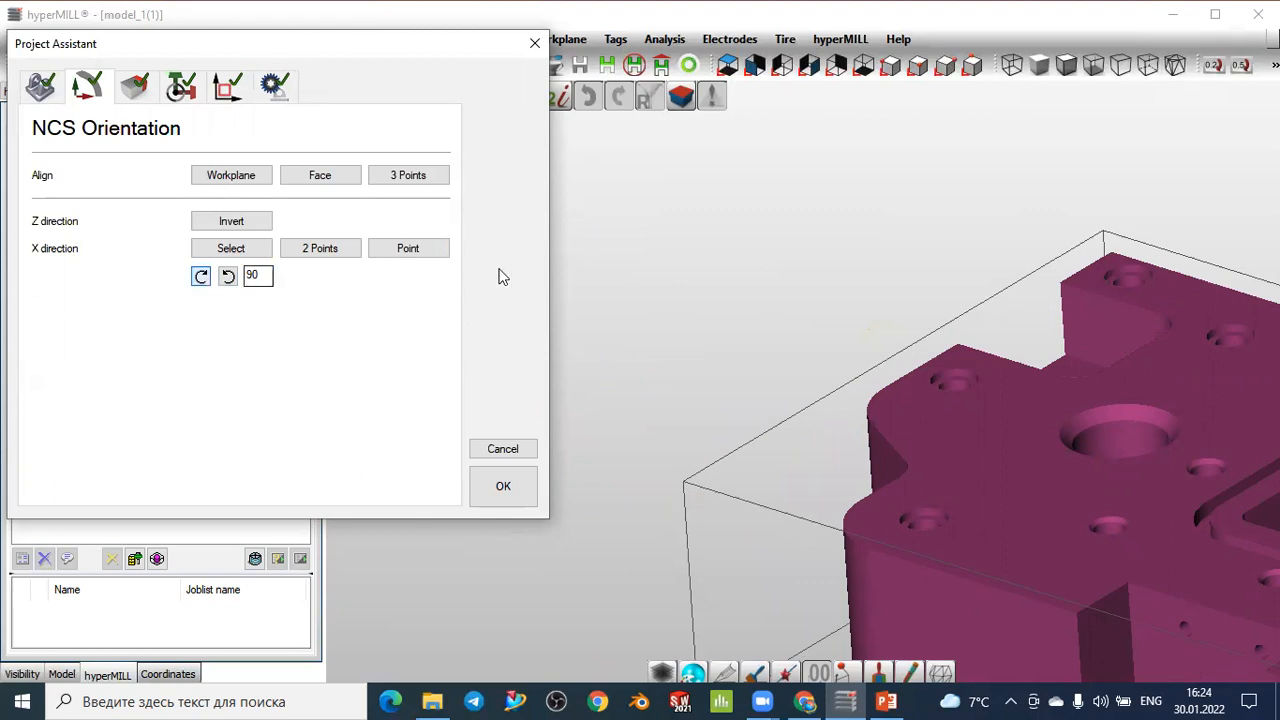
scroll(645, 300, down, 5)
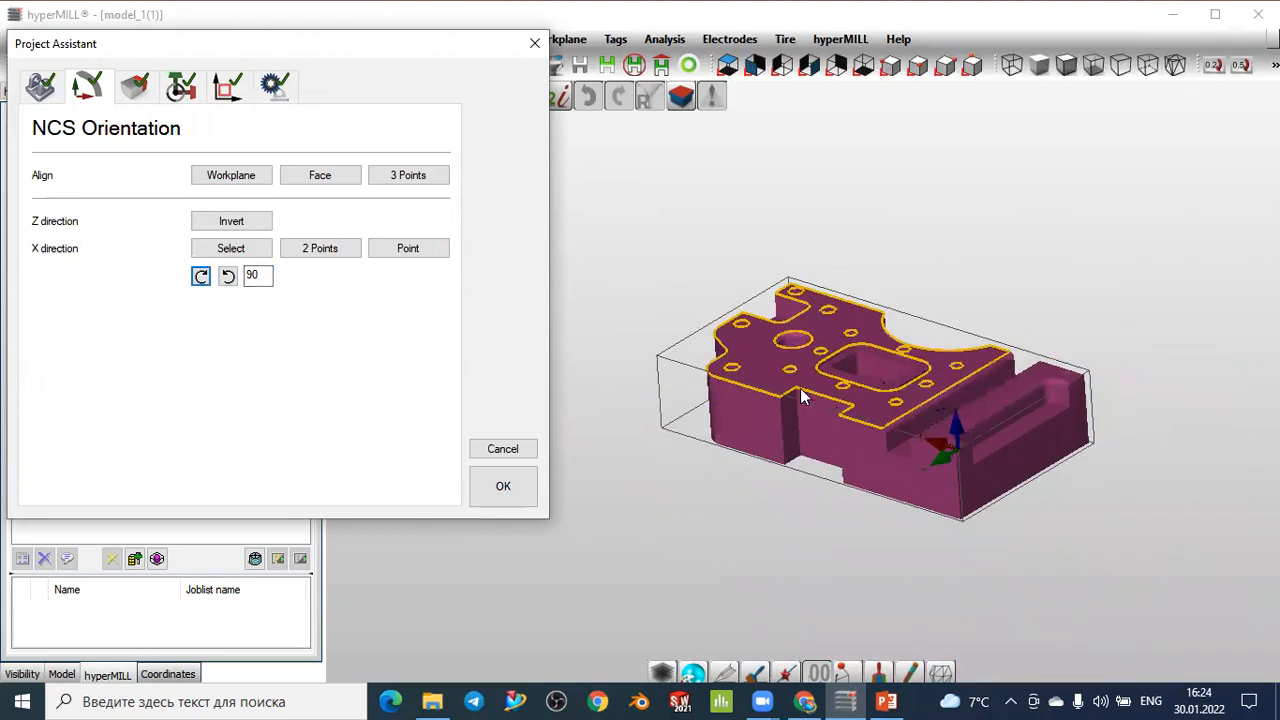
scroll(1068, 455, up, 6)
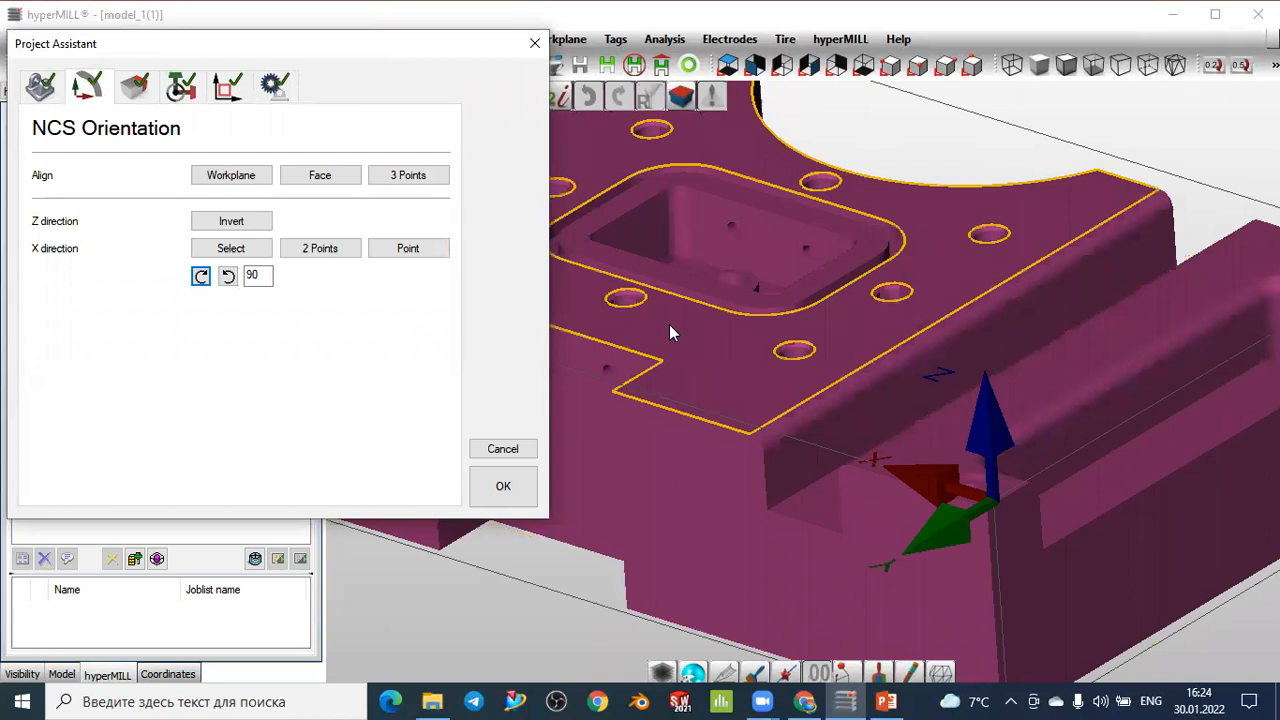
Step: Rotate the NCS X axis counter-clockwise in 90-degree steps until it points across the part's width from the near corner opposite the slotted end
click(228, 279)
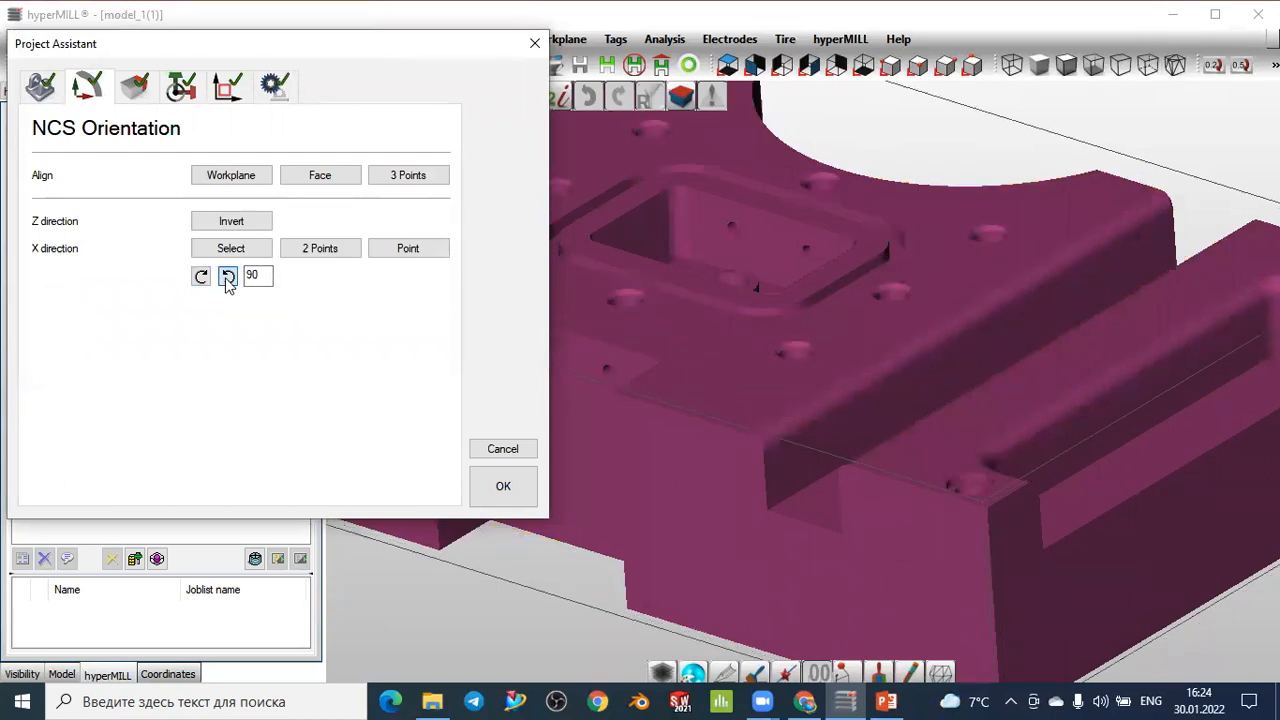
scroll(1068, 400, down, 5)
scroll(1068, 400, up, 5)
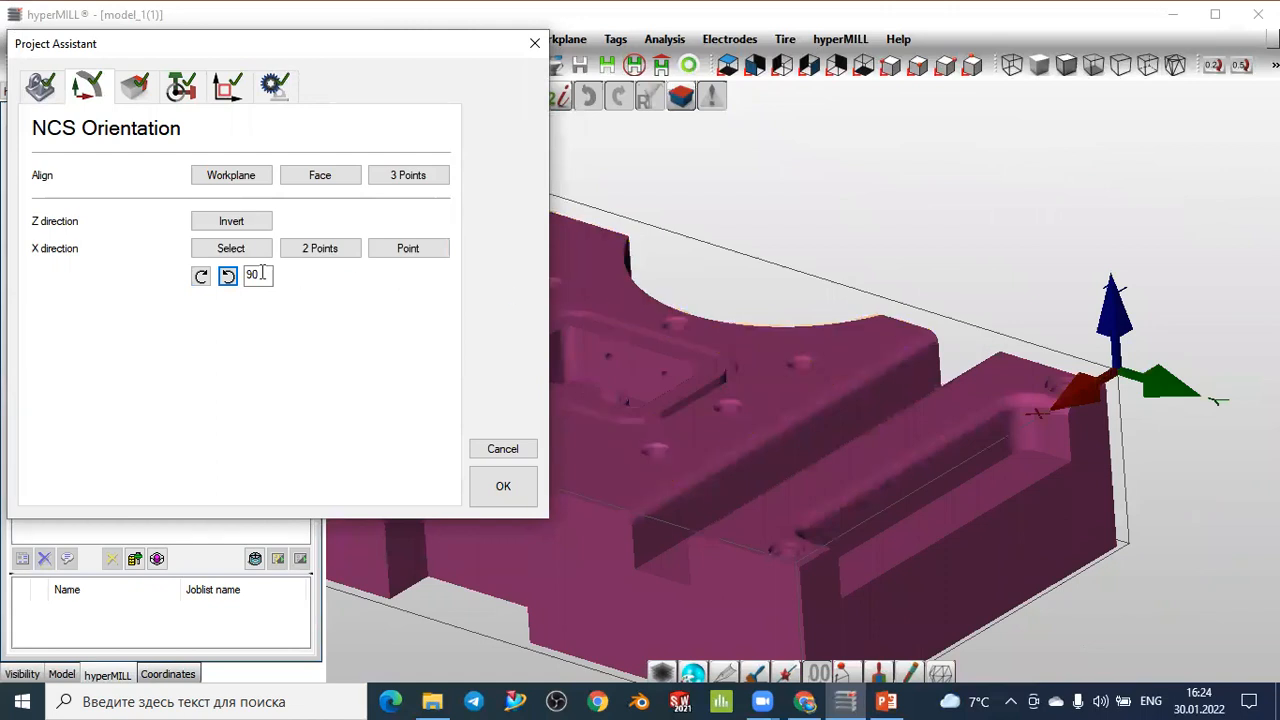
click(229, 281)
scroll(999, 418, down, 3)
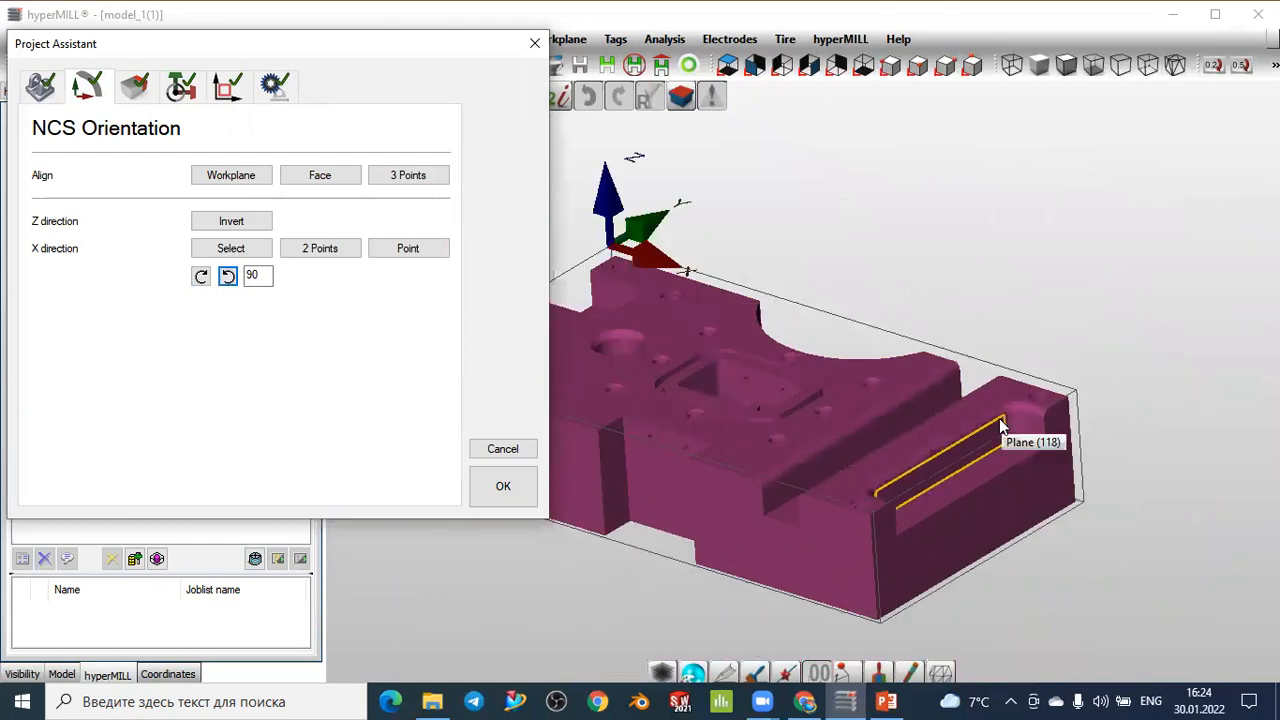
scroll(999, 418, down, 3)
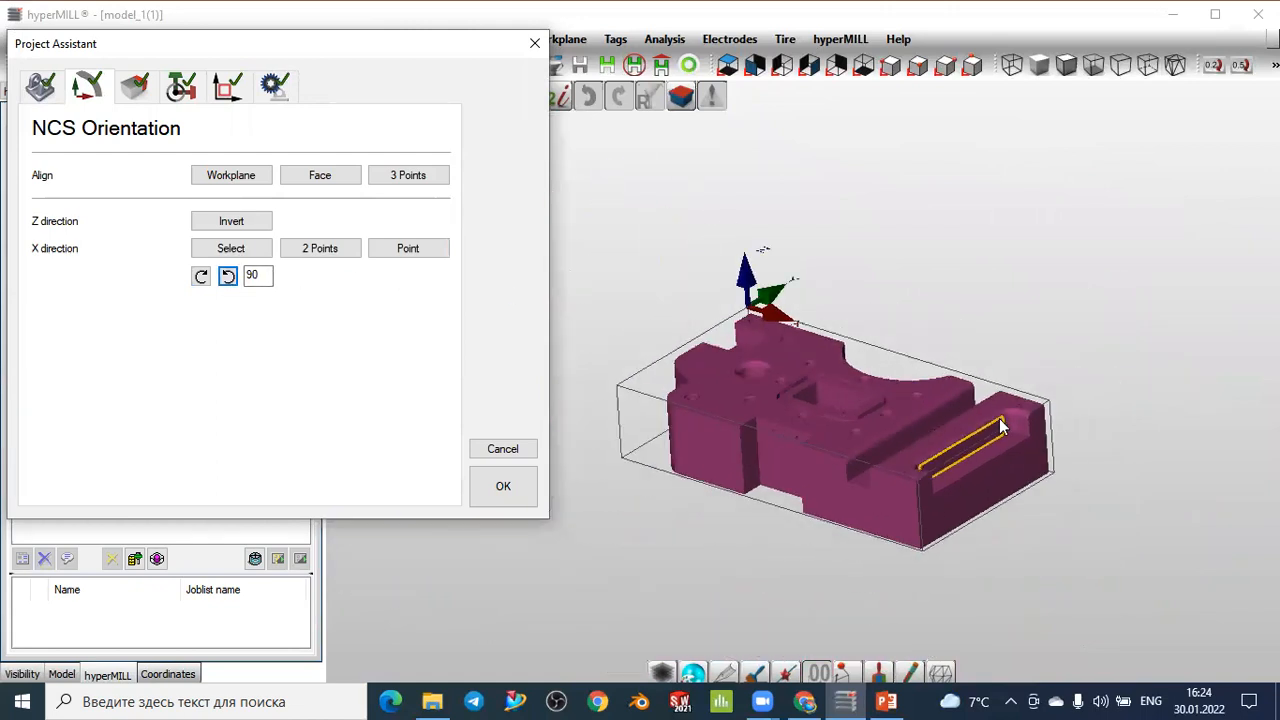
click(231, 279)
scroll(667, 356, down, 3)
scroll(638, 354, up, 3)
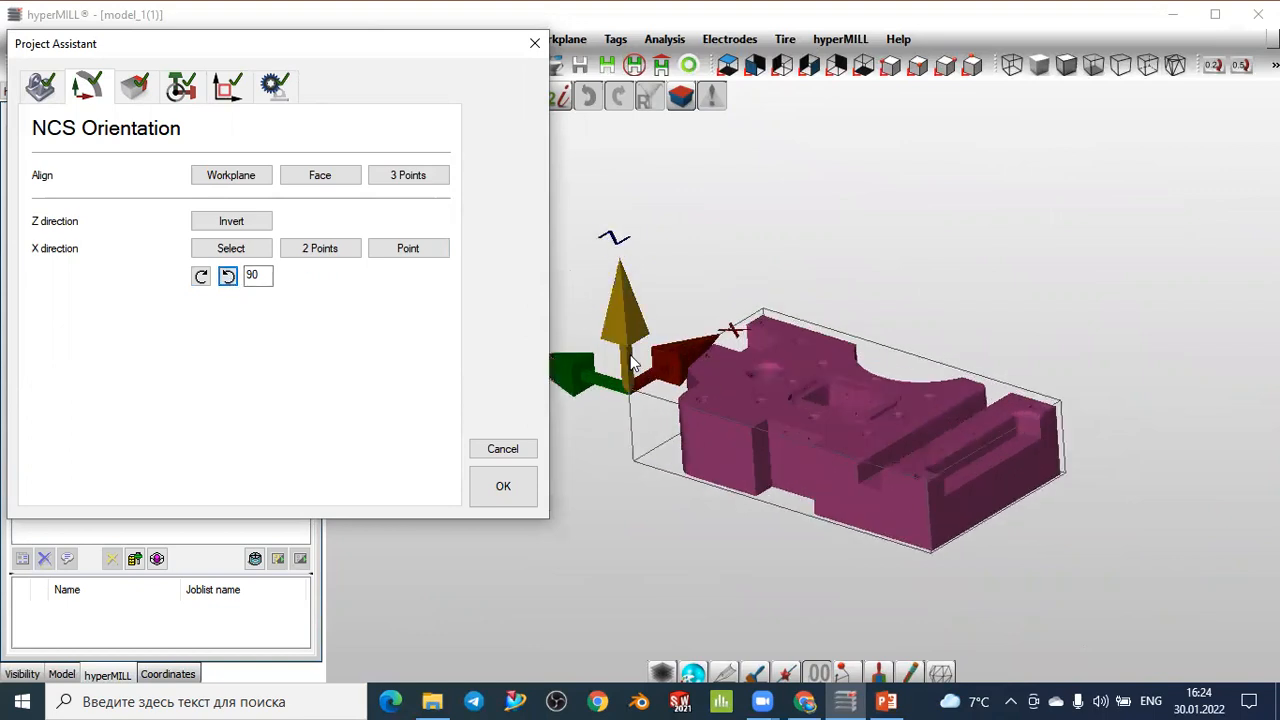
scroll(632, 365, up, 2)
click(252, 275)
click(229, 277)
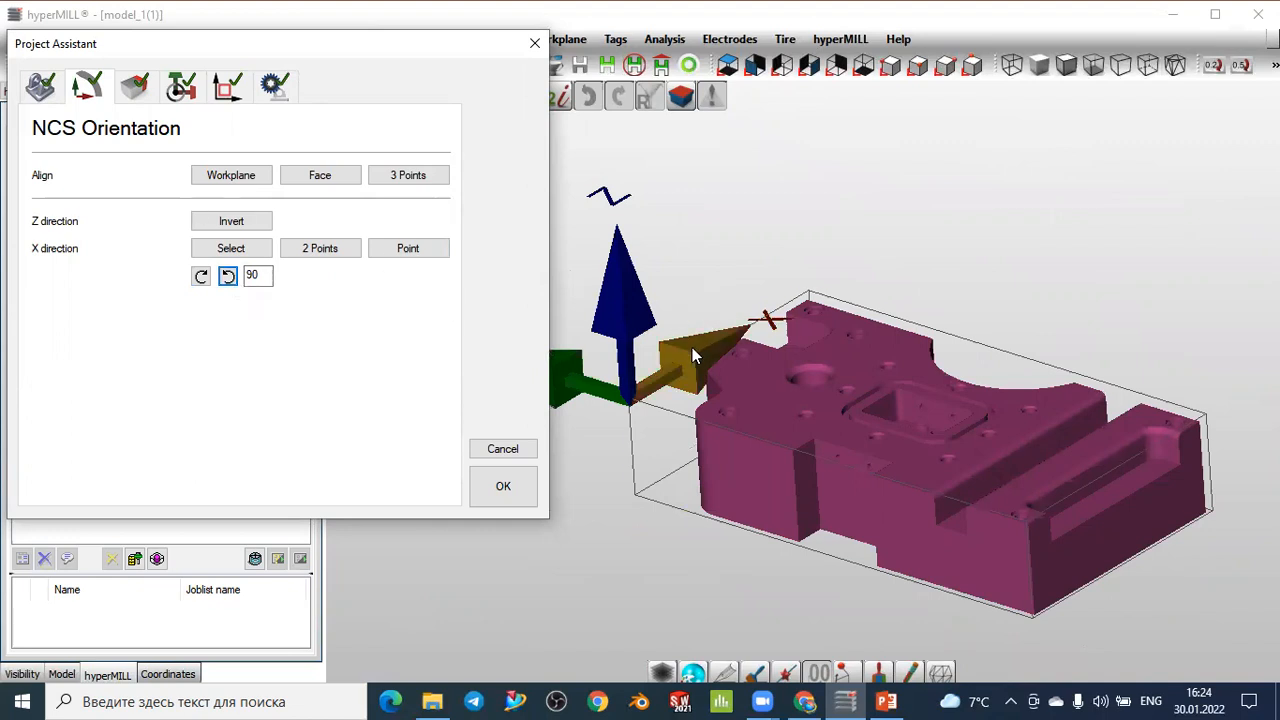
scroll(691, 412, up, 2)
scroll(691, 412, down, 3)
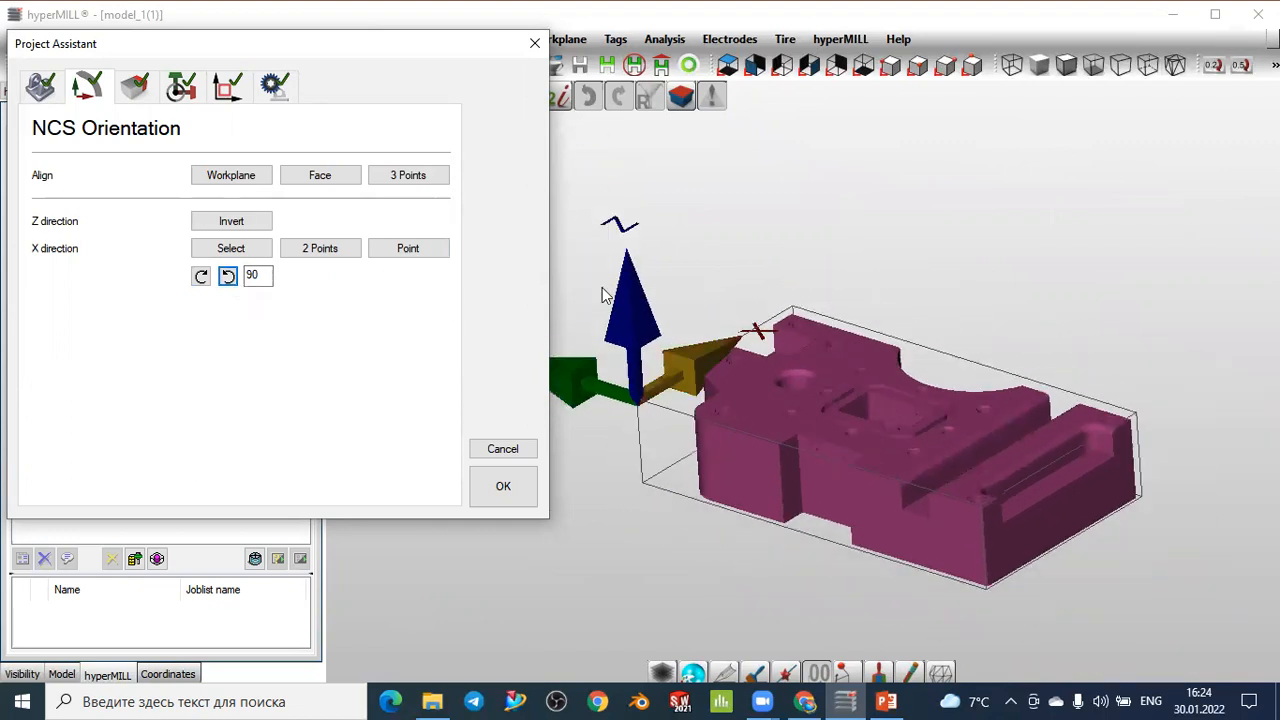
Step: Open the Stock settings and inspect the stock bounding box around the part relative to the NCS axes
click(137, 87)
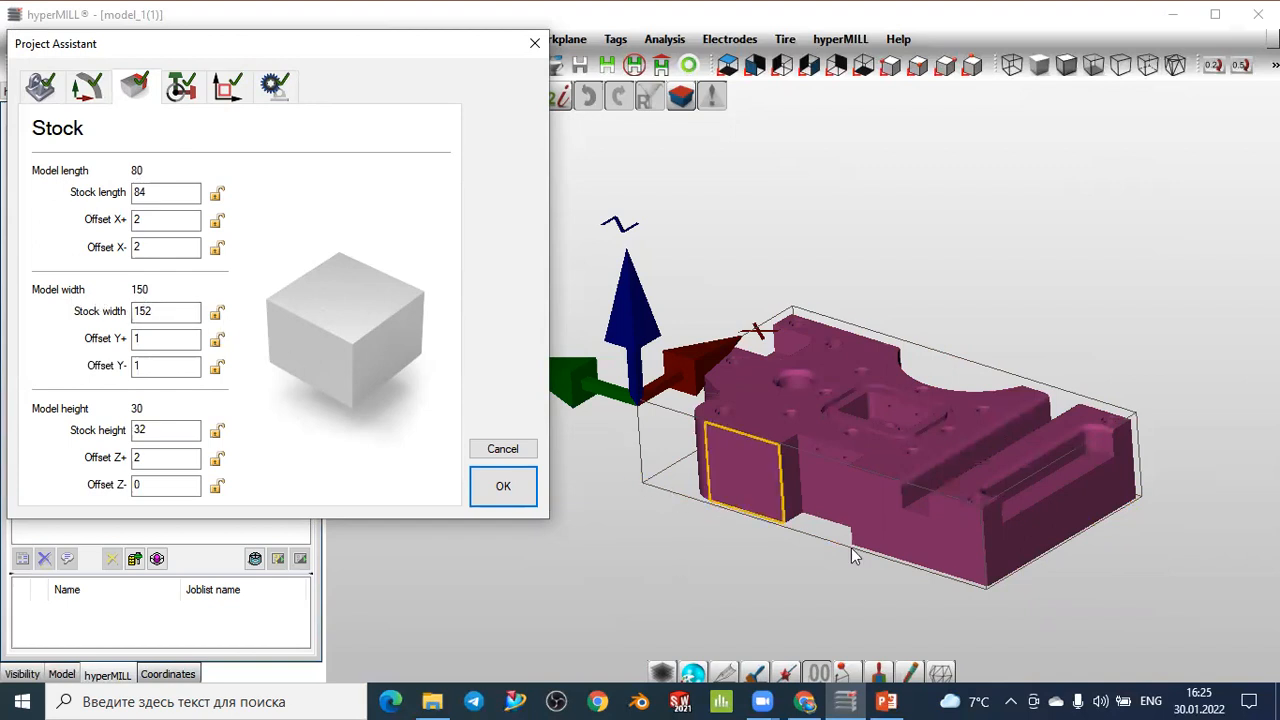
scroll(851, 548, down, 2)
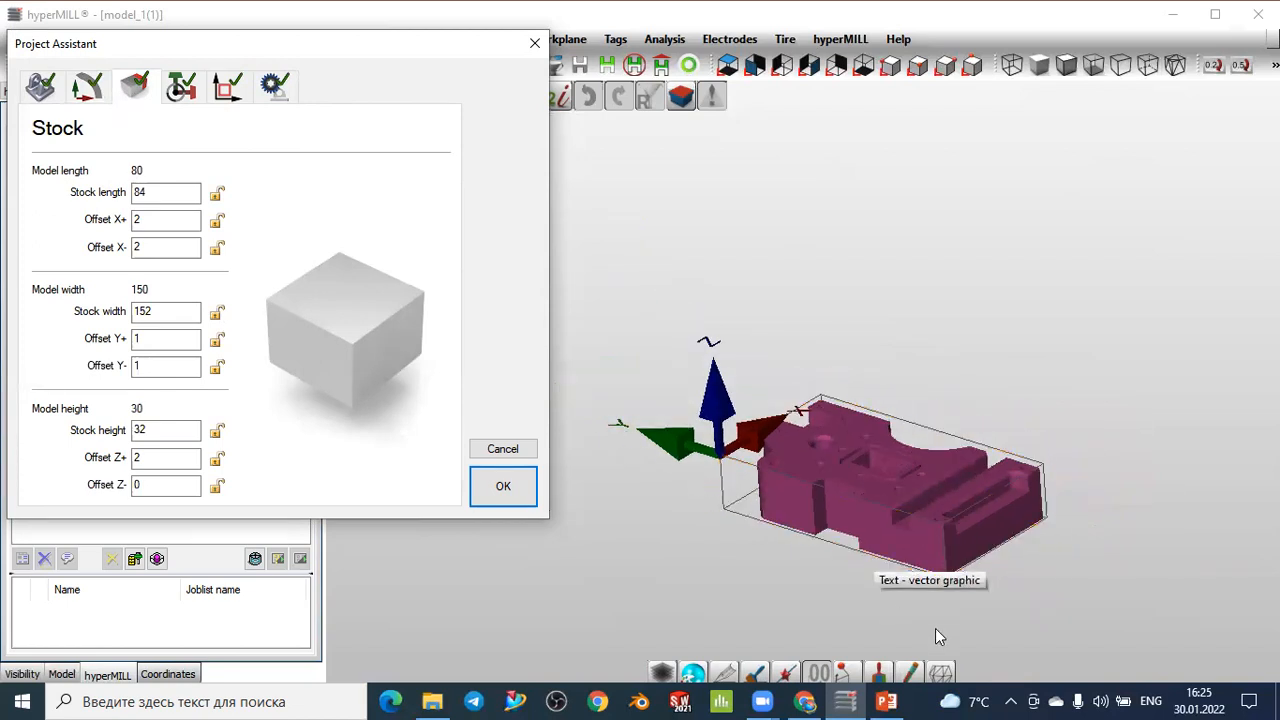
scroll(880, 545, down, 1)
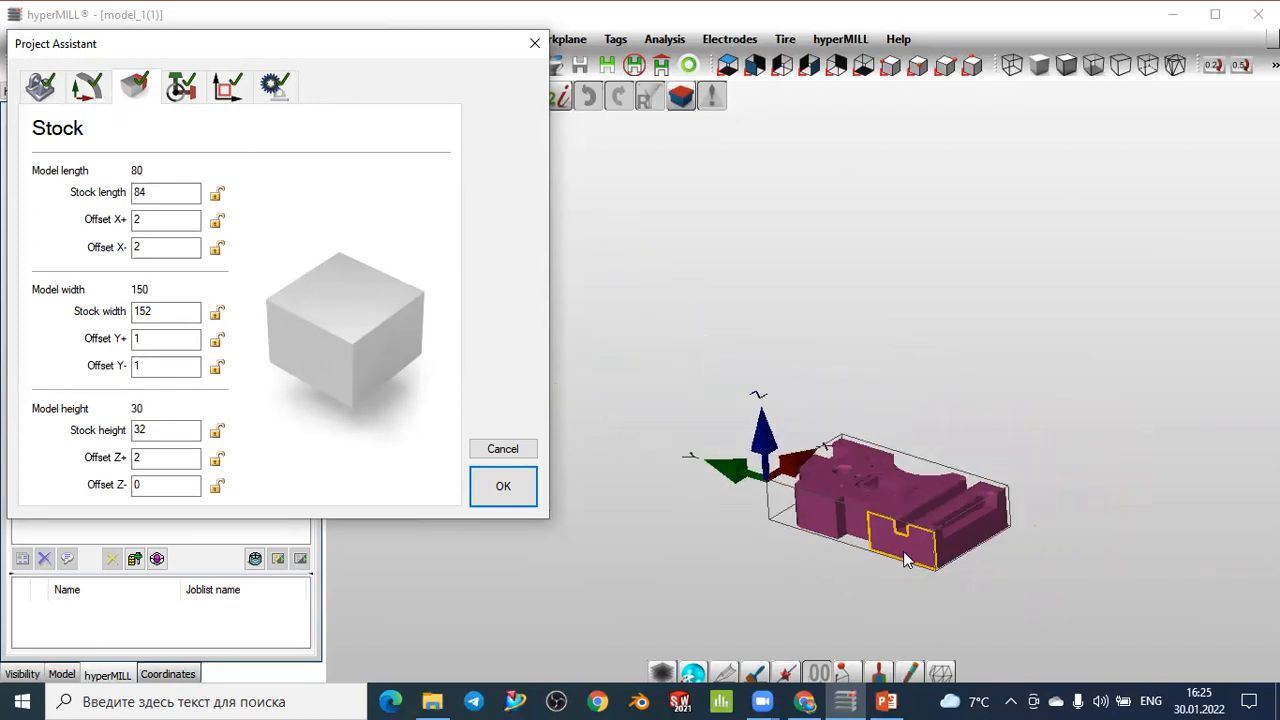
scroll(887, 551, up, 2)
scroll(887, 542, up, 2)
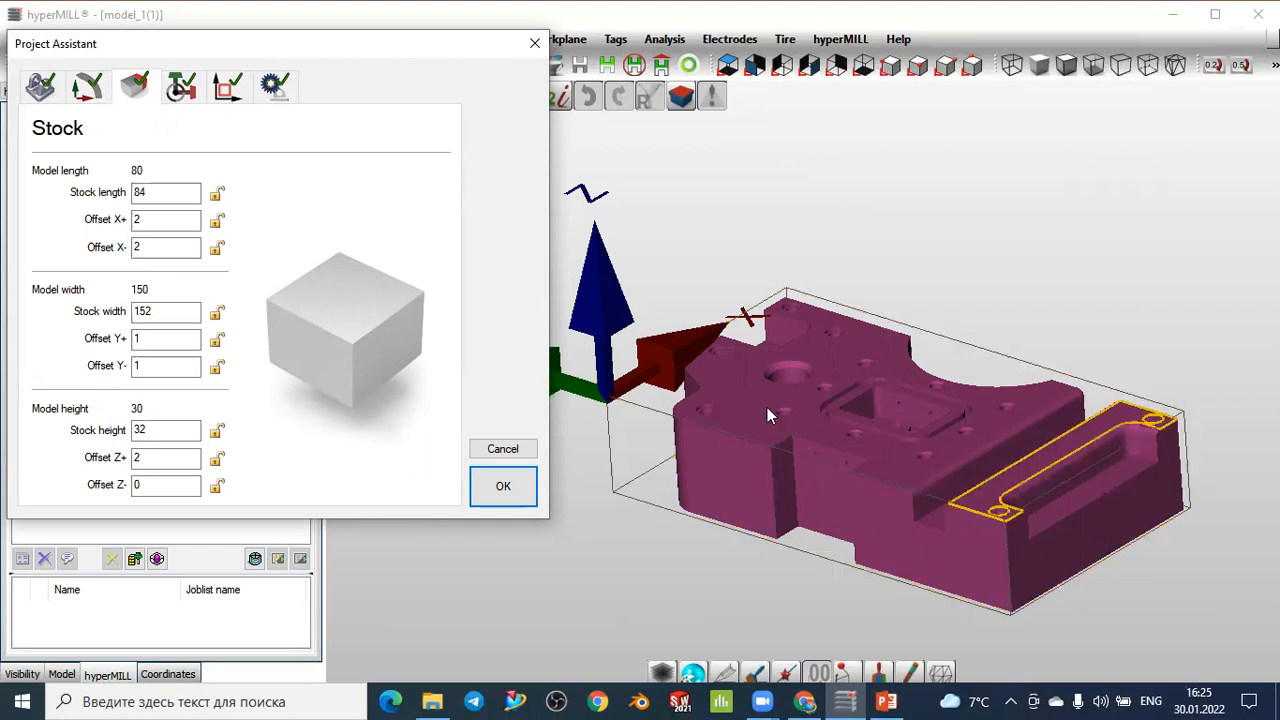
Step: Examine the Stock length, Offset X+ and Offset X- fields and the stock sides they refer to in the preview and model
click(153, 191)
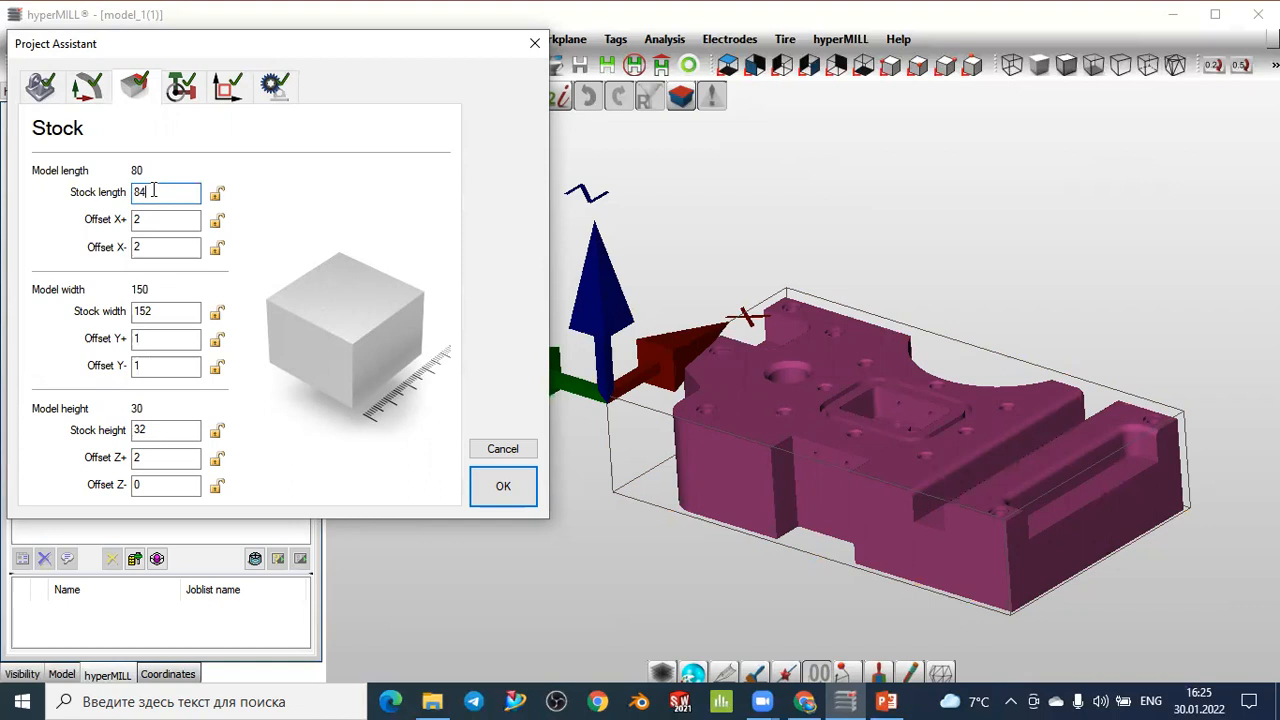
click(163, 217)
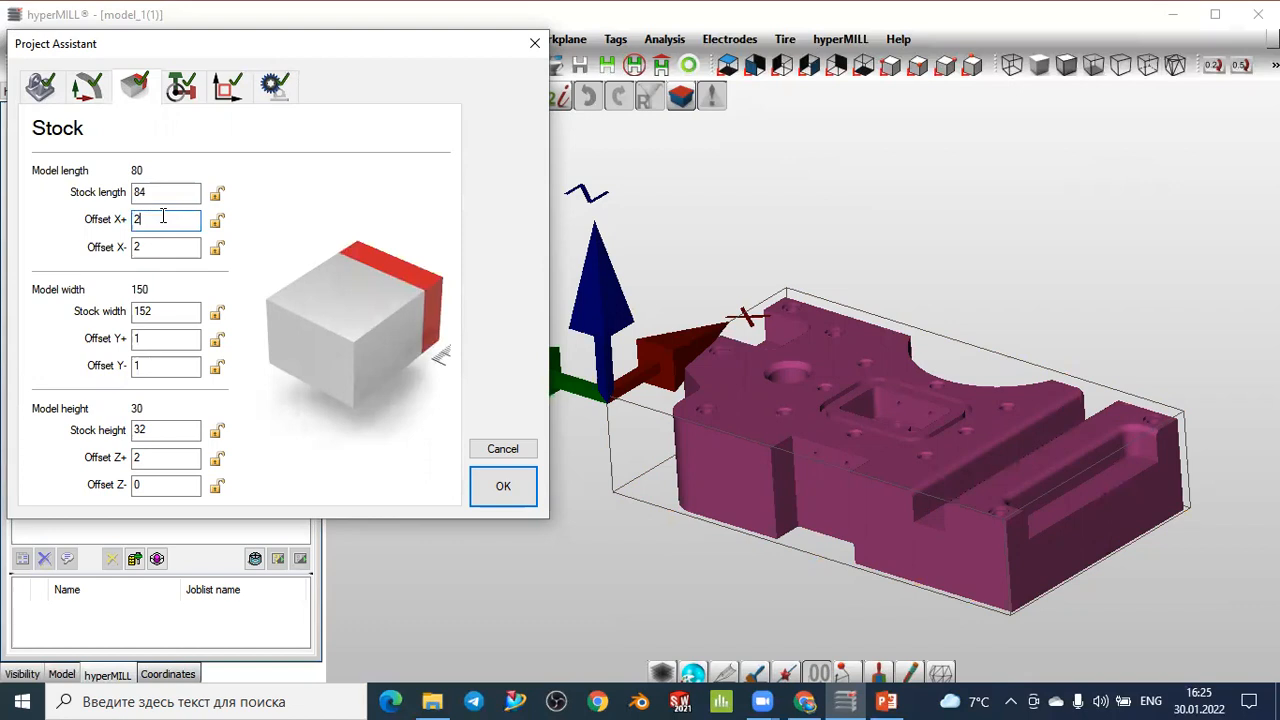
click(161, 247)
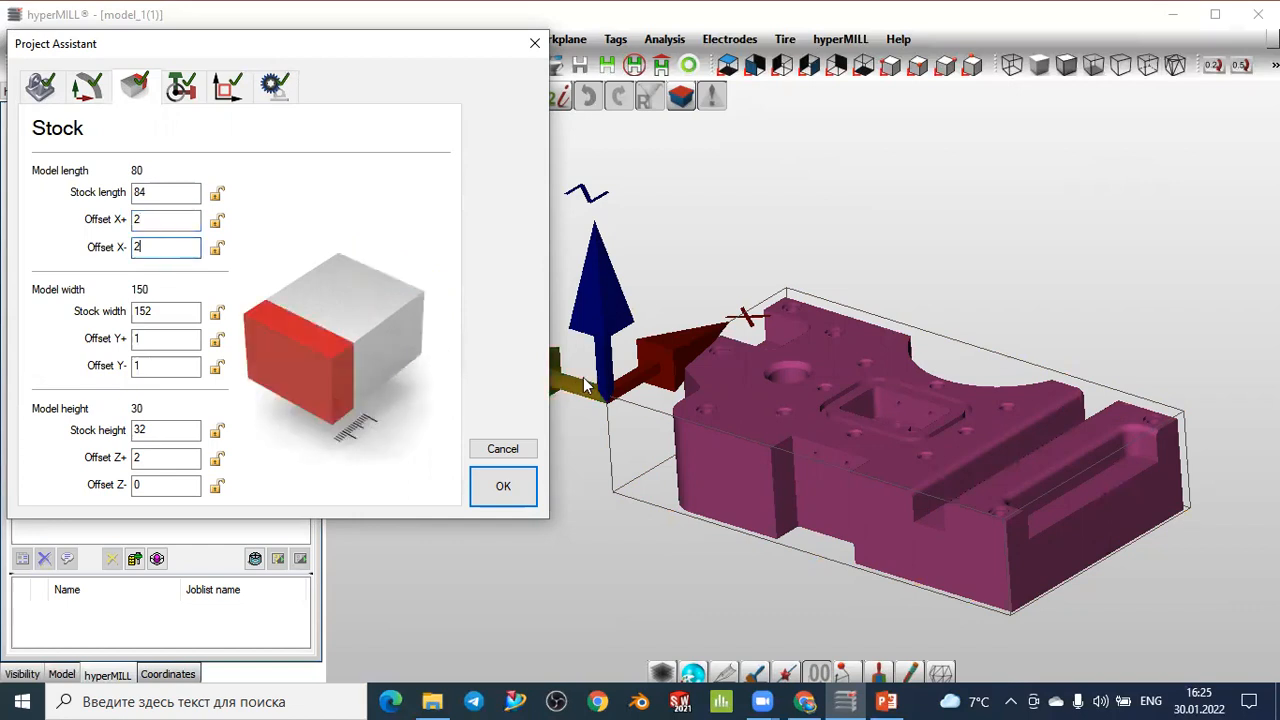
scroll(752, 400, down, 1)
scroll(737, 359, up, 1)
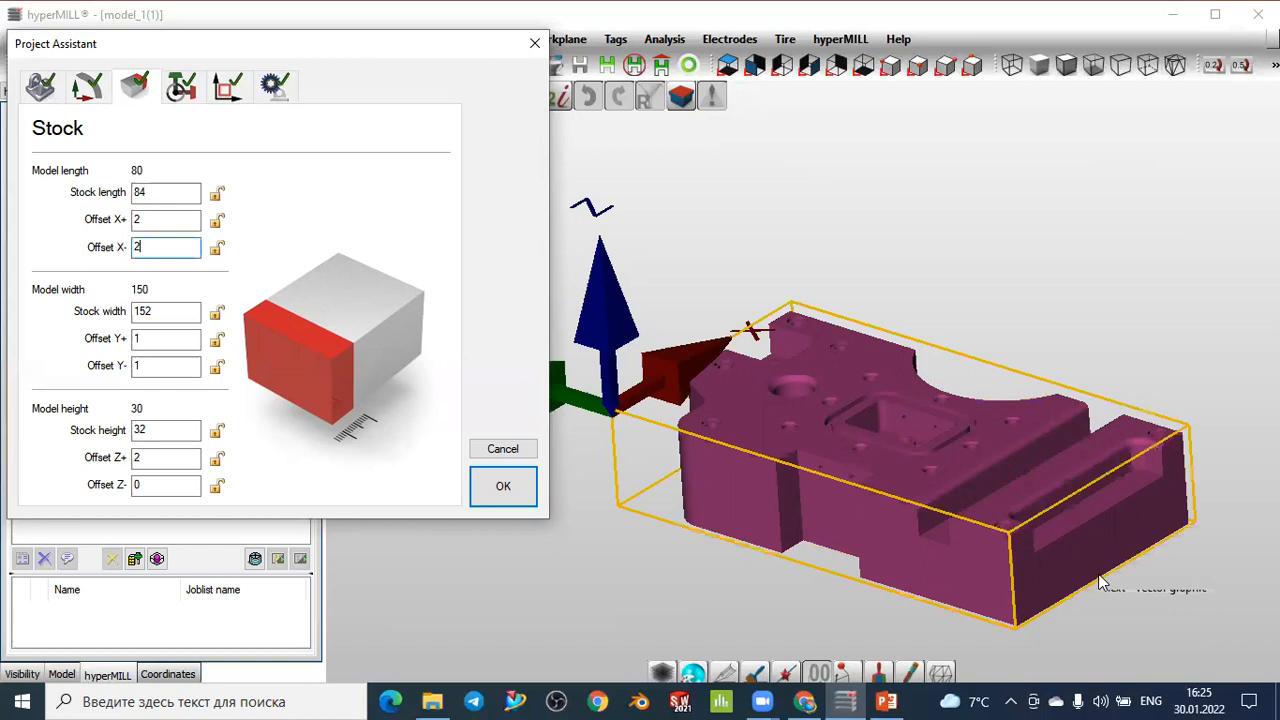
click(151, 222)
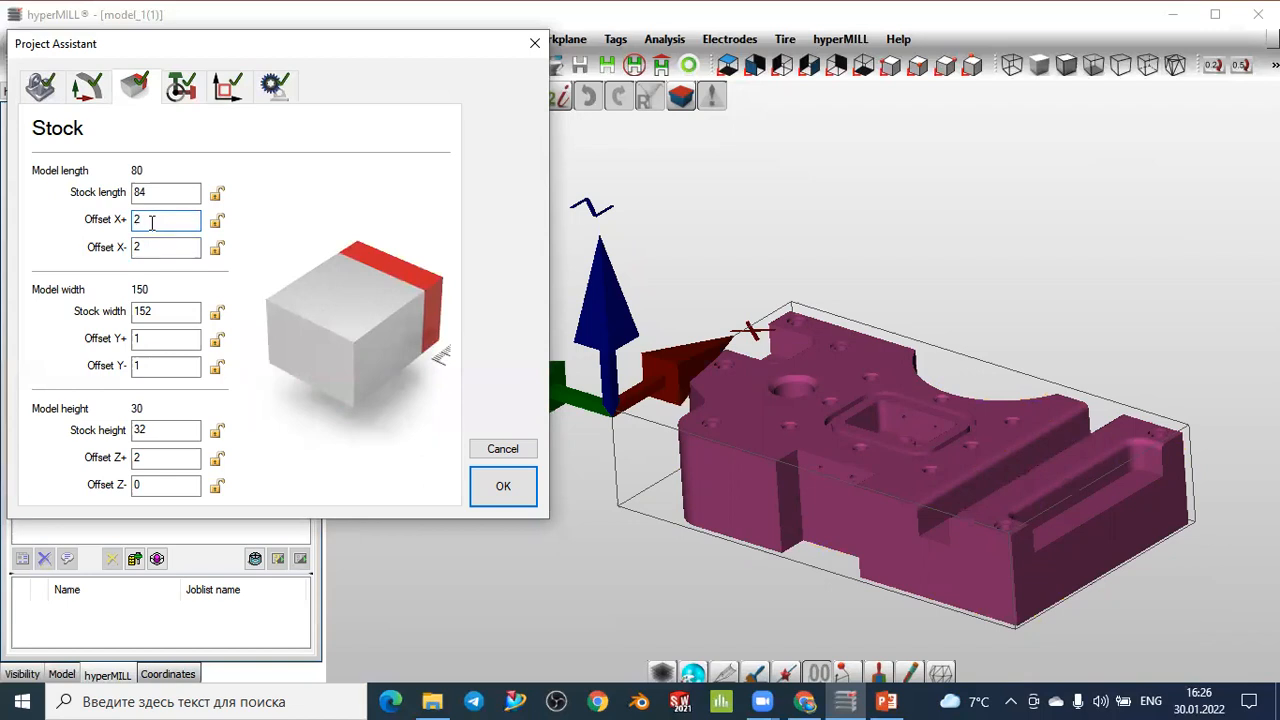
click(155, 247)
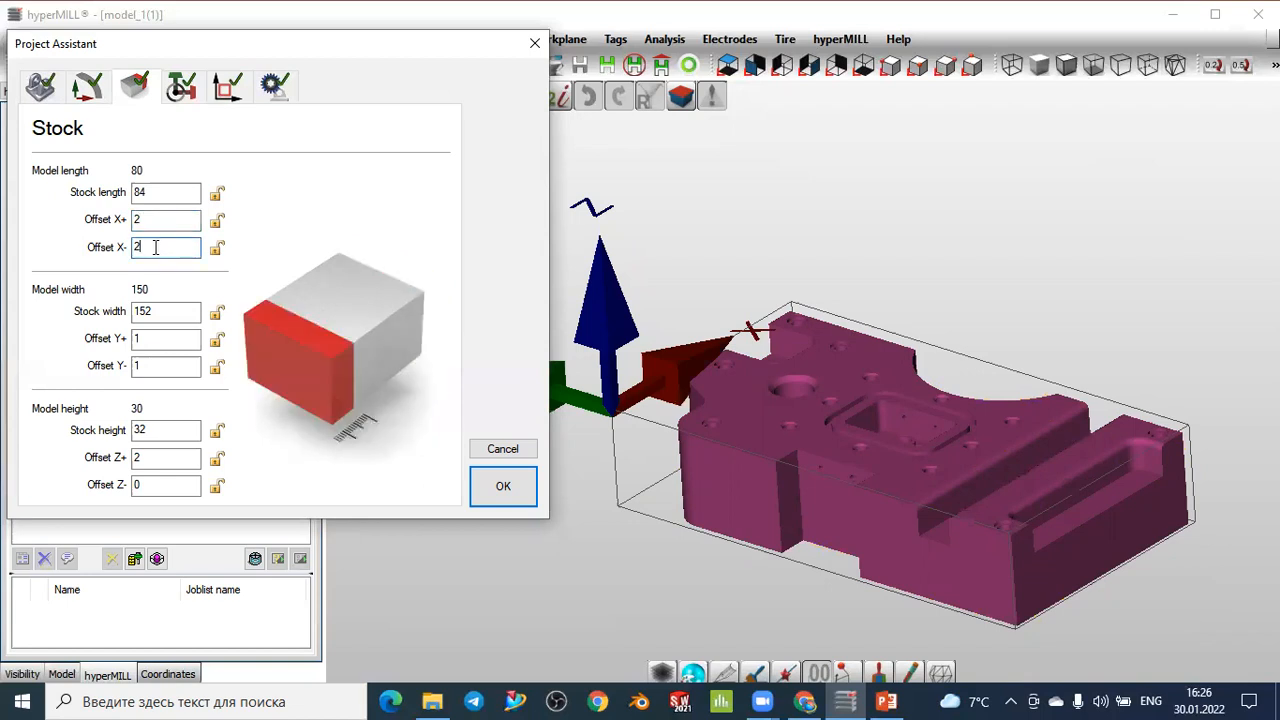
click(161, 222)
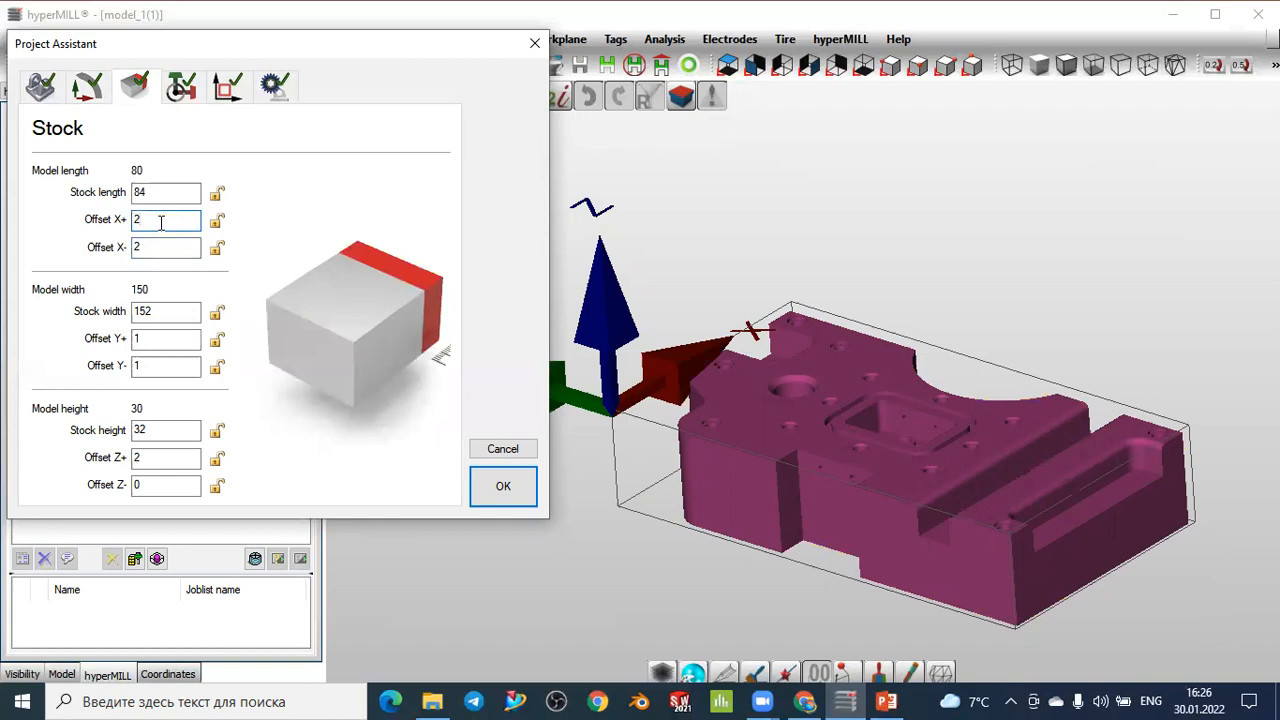
drag(161, 222, 134, 191)
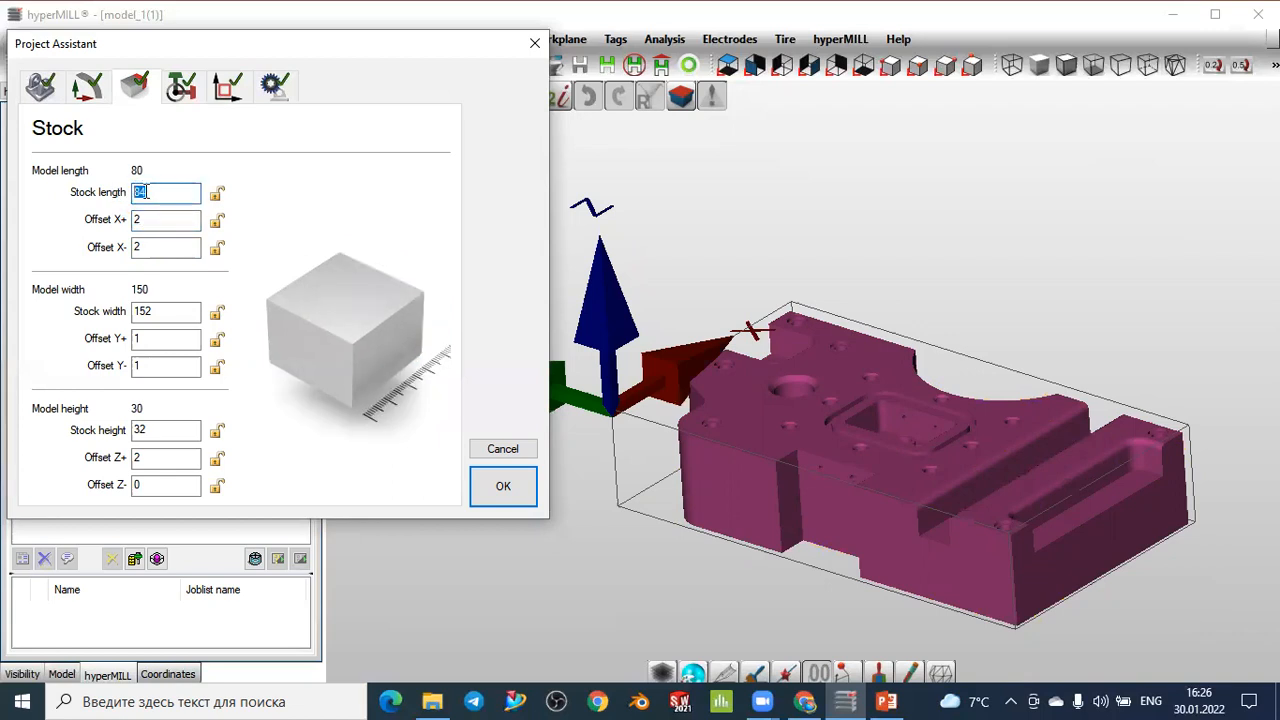
Step: Set the stock length to 86 and inspect how Offset X+ and Offset X- share the added length
click(163, 220)
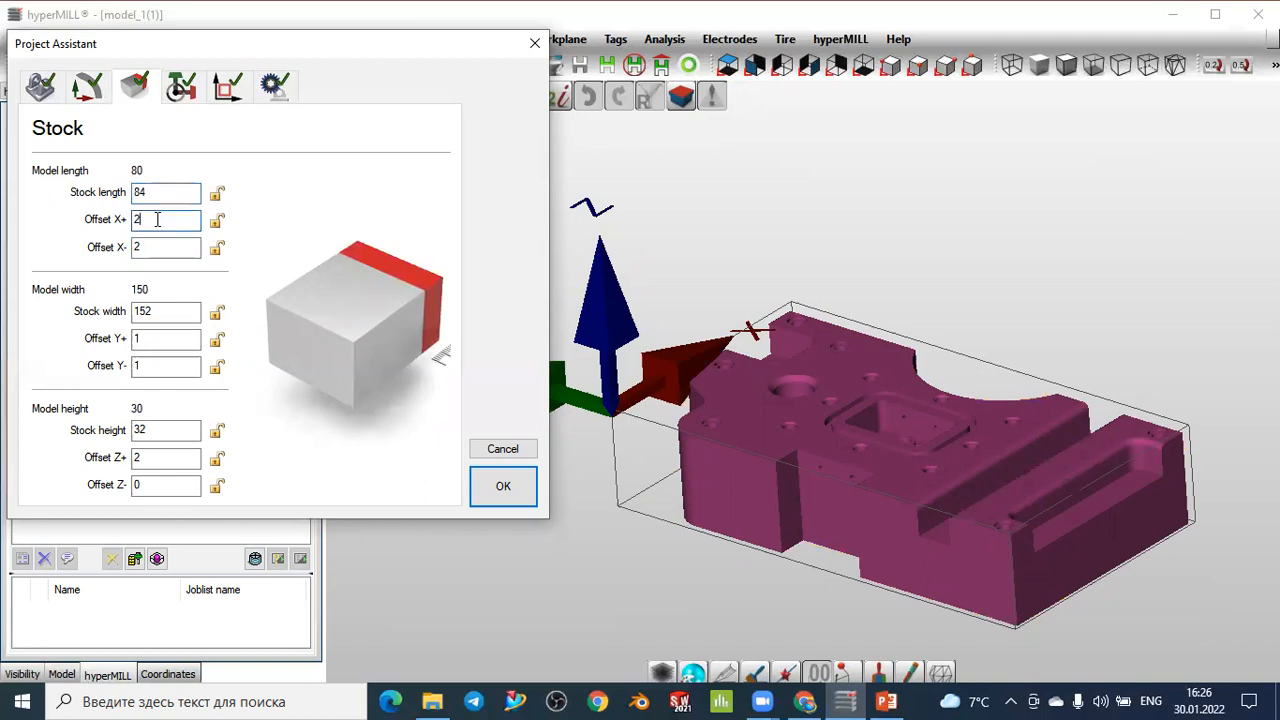
click(165, 246)
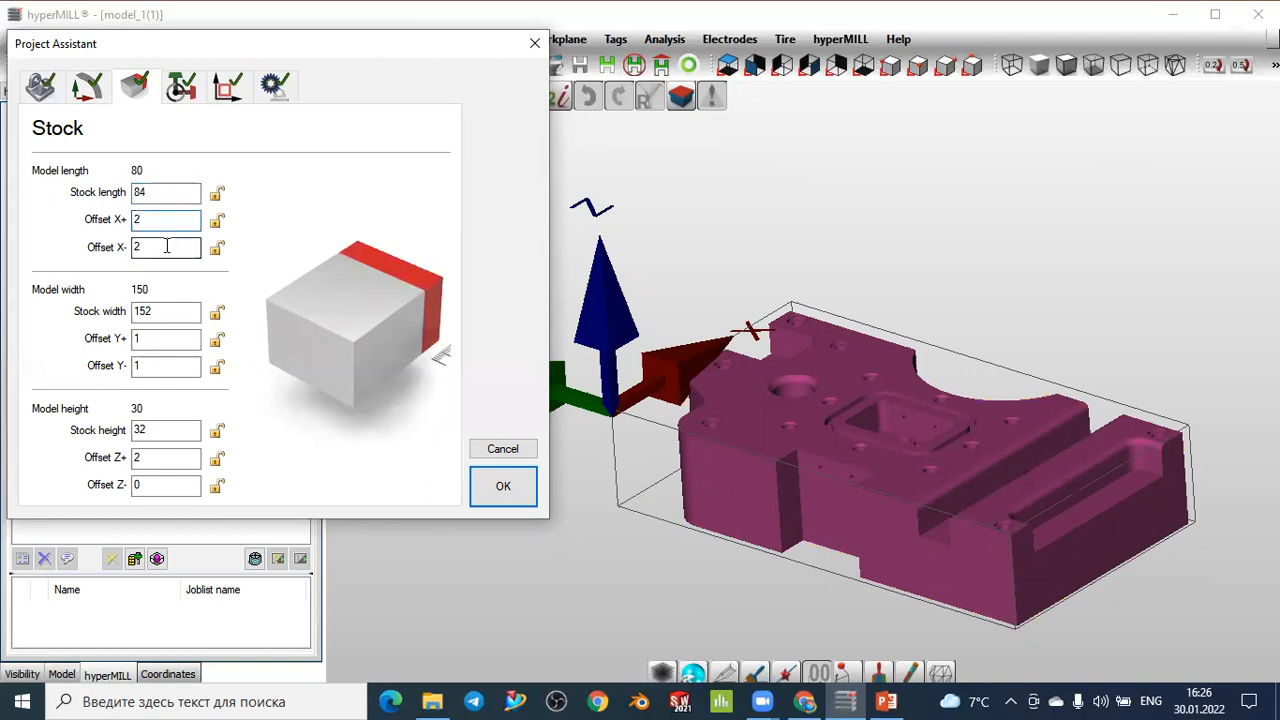
click(155, 193)
double_click(125, 191)
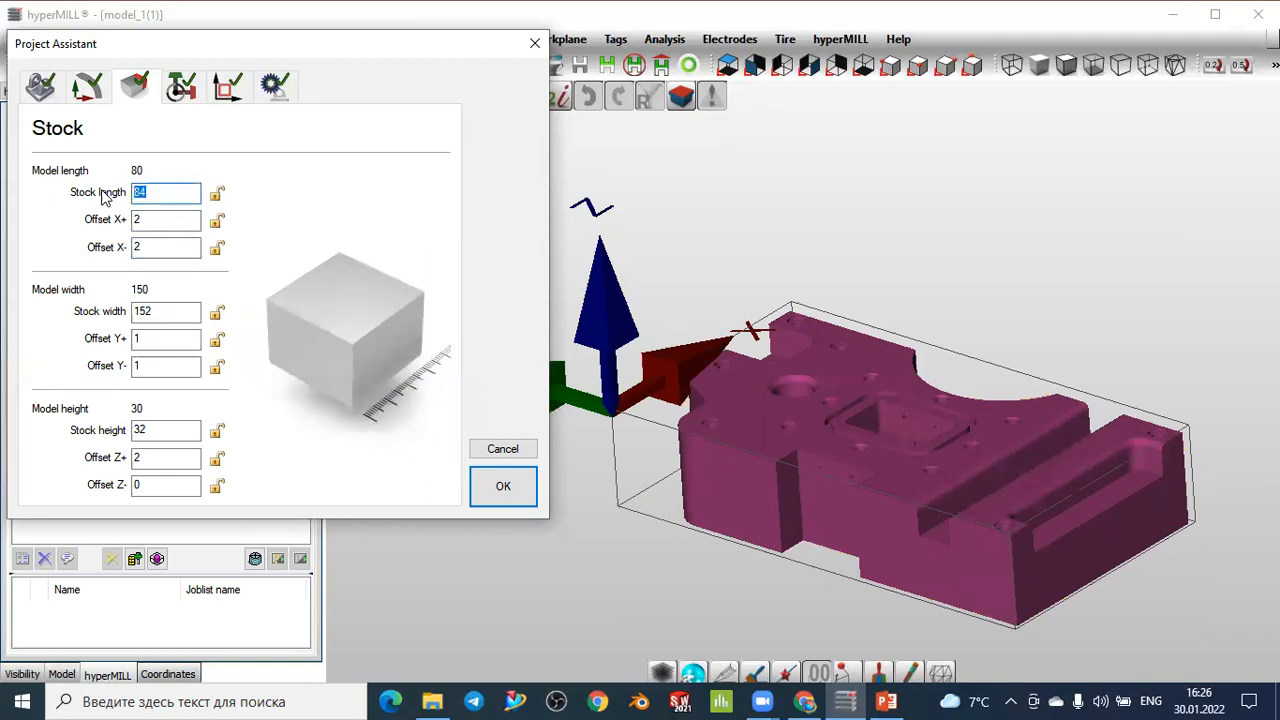
text(86)
click(150, 219)
click(157, 247)
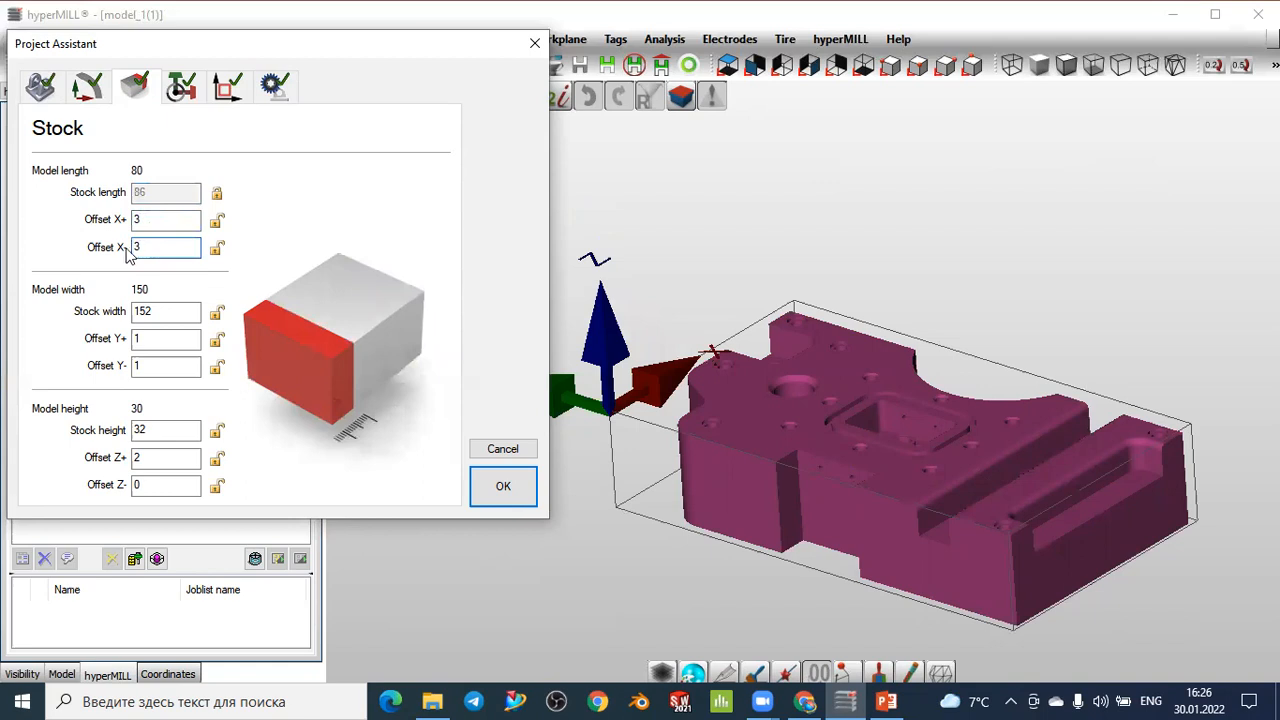
key(shift+Tab)
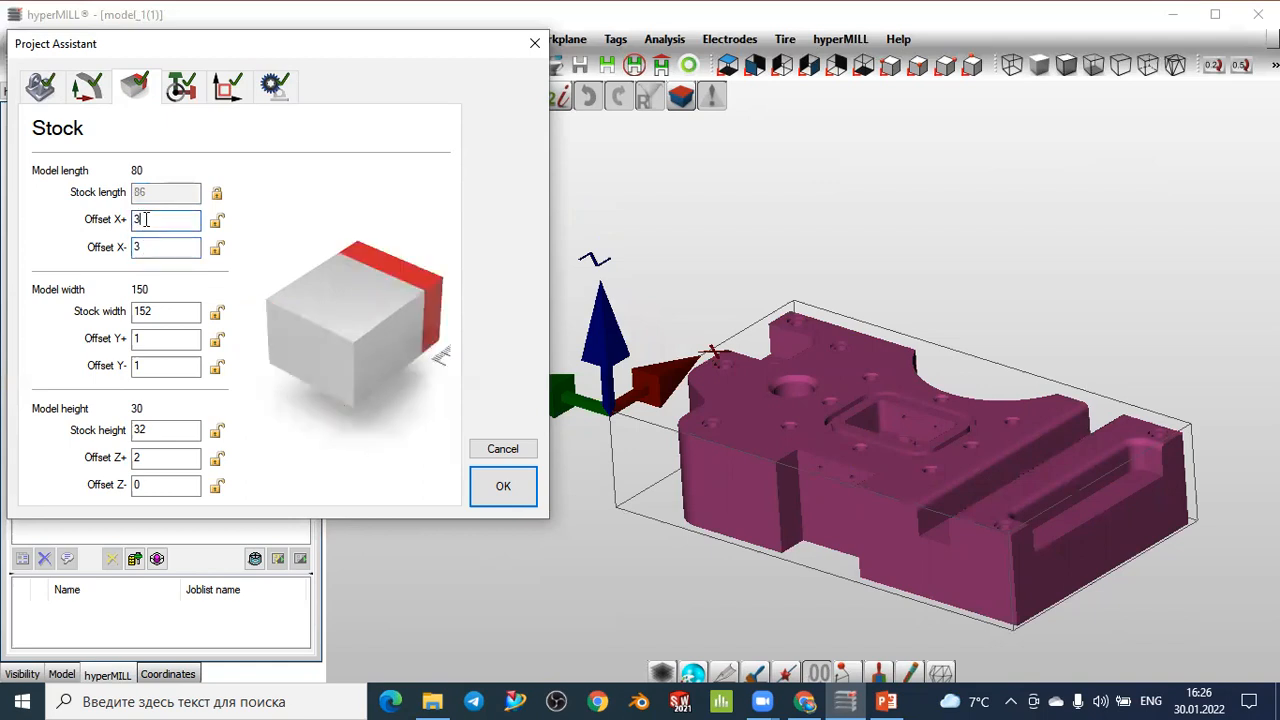
click(148, 247)
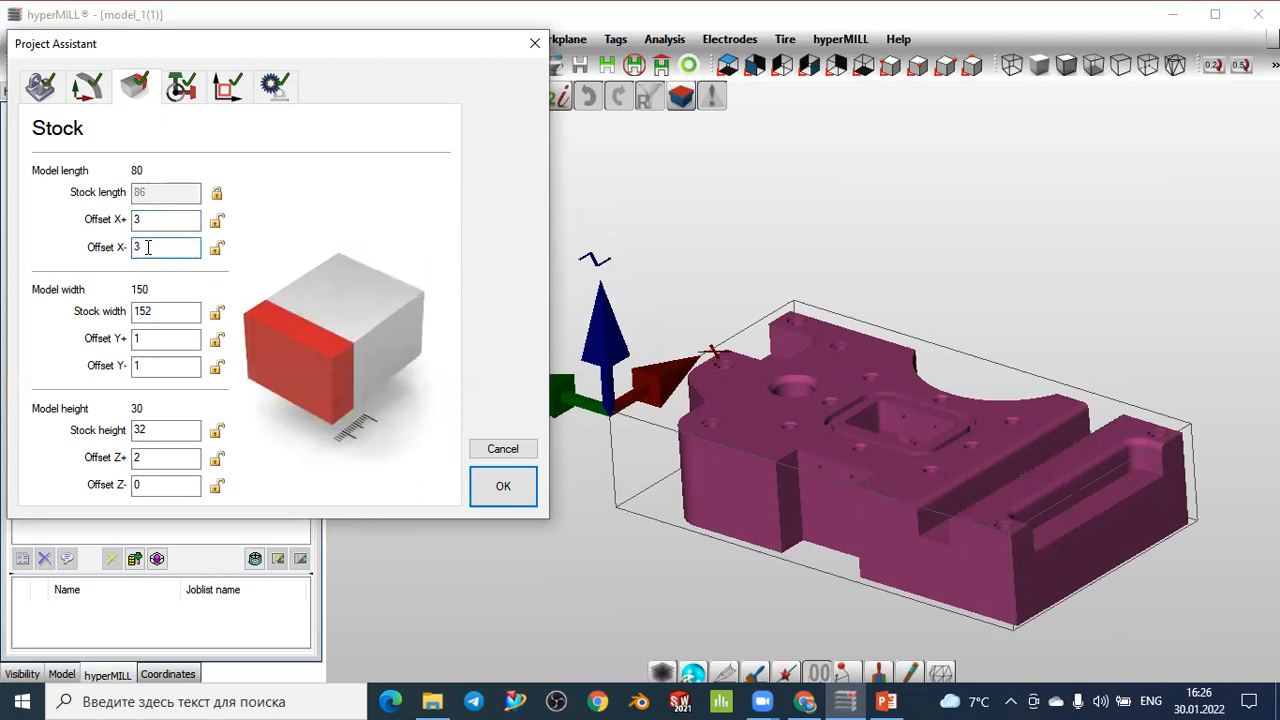
click(151, 224)
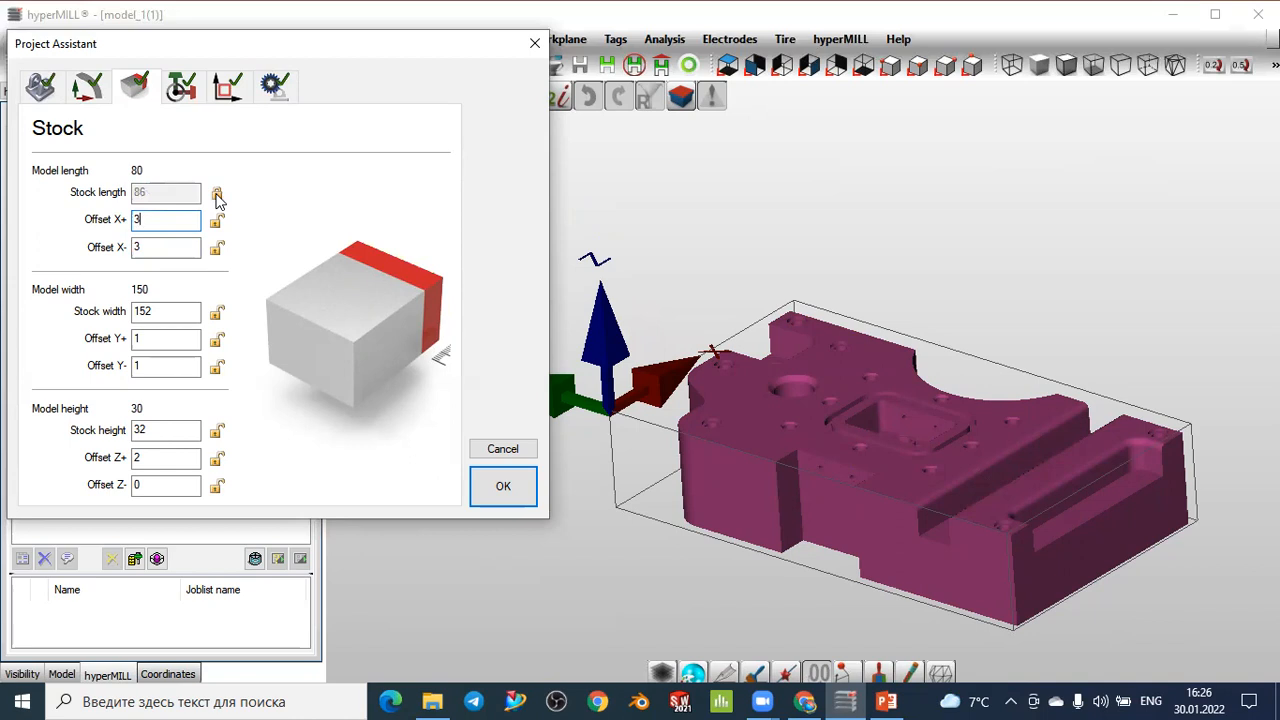
Step: Unlock the stock length and try to set it to 80 with both X offsets kept at 3
click(217, 195)
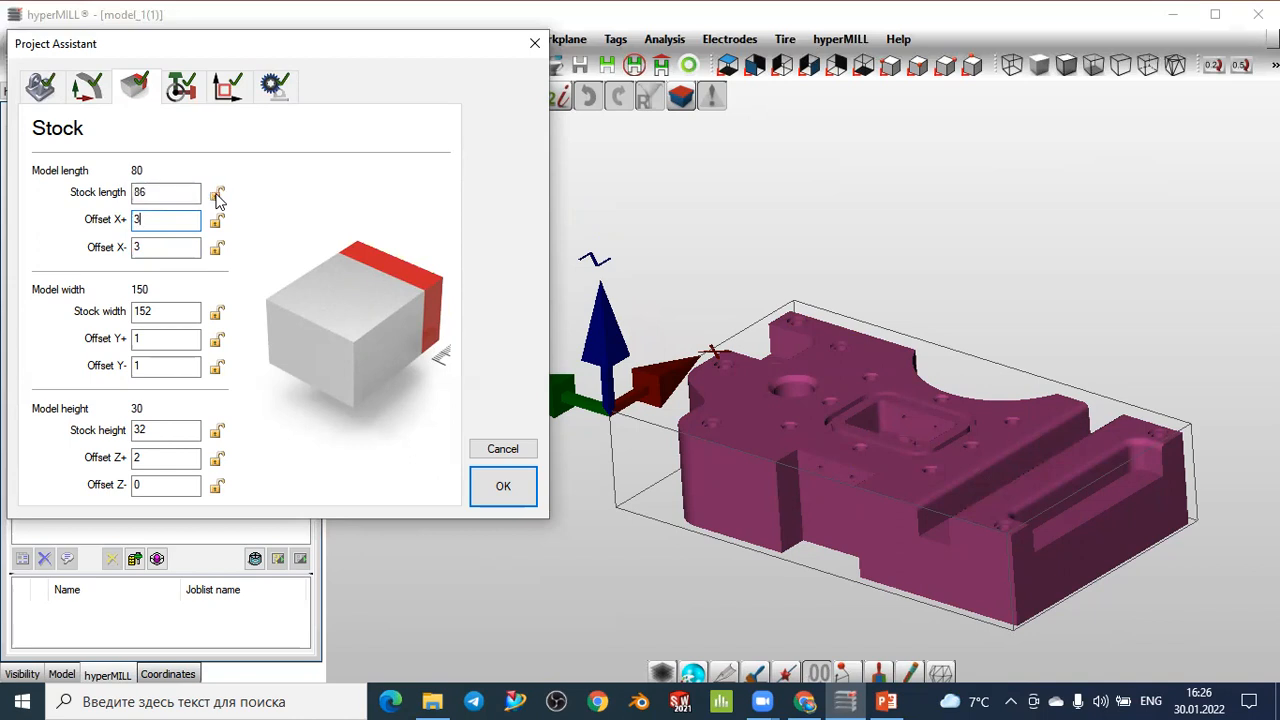
click(153, 193)
drag(153, 193, 127, 196)
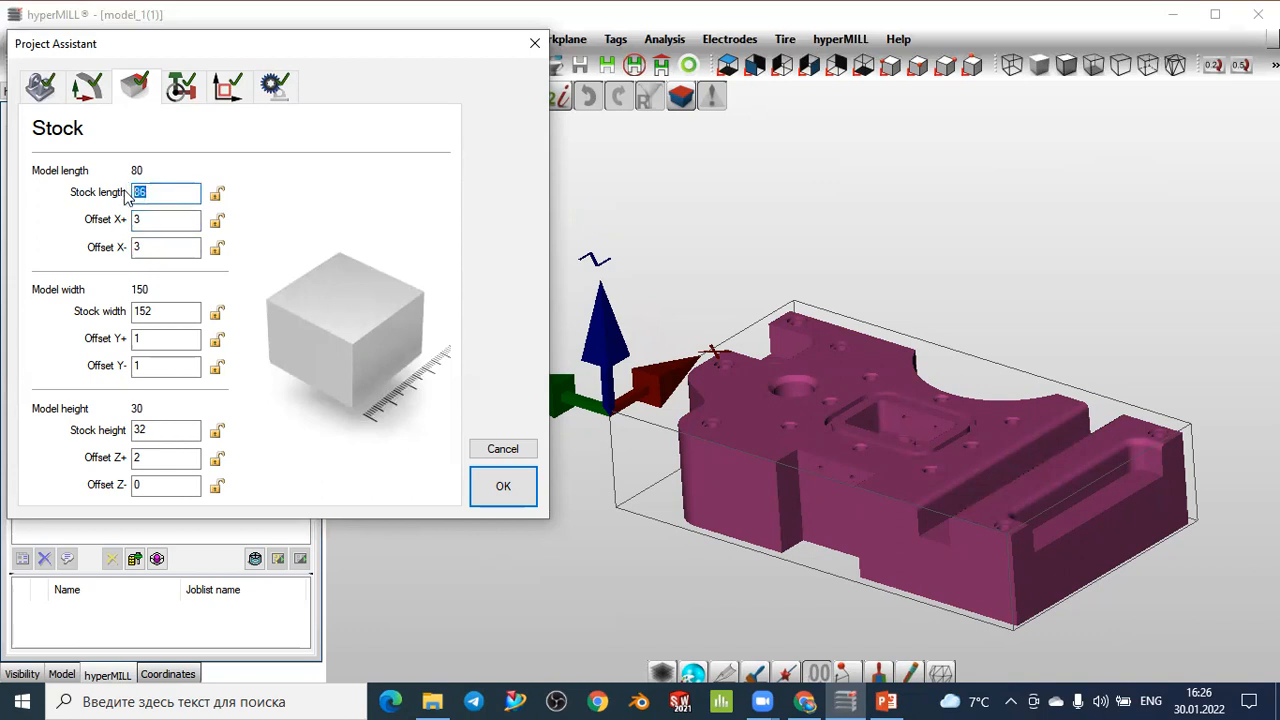
text(80)
click(157, 222)
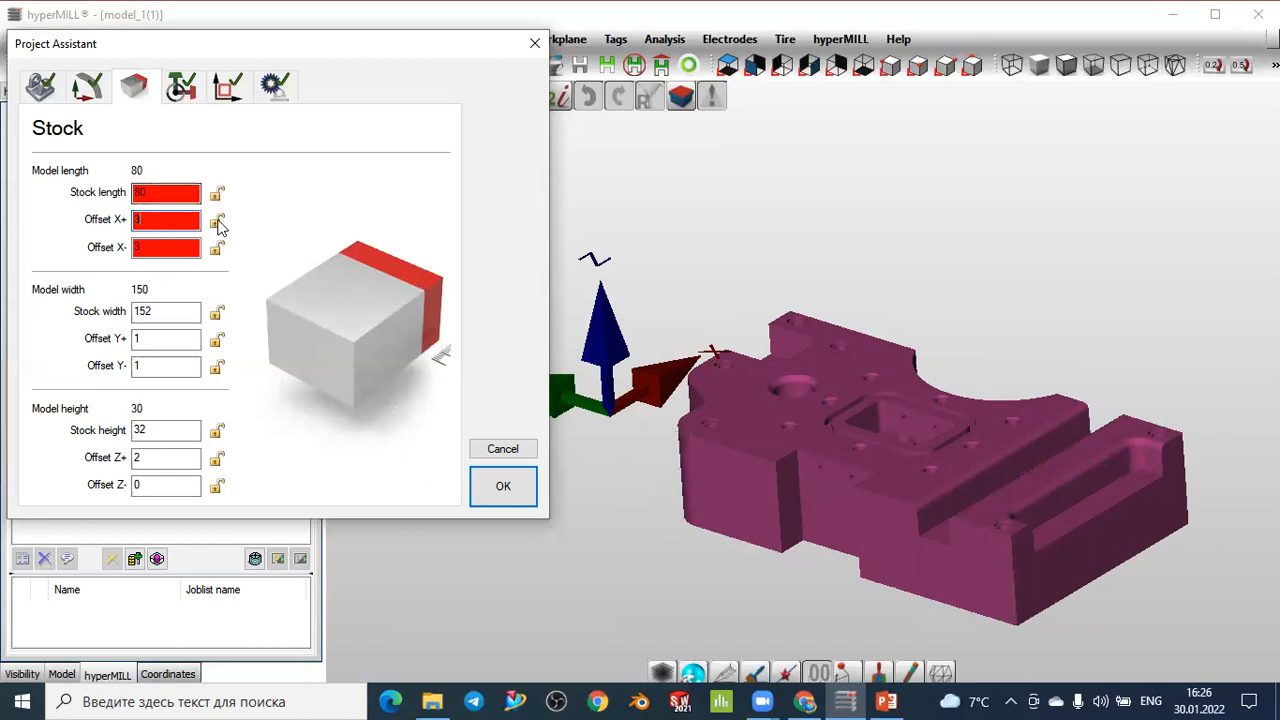
Step: Lock both X offsets, restore the stock length to 86 and unlock the two offsets
click(216, 222)
click(218, 249)
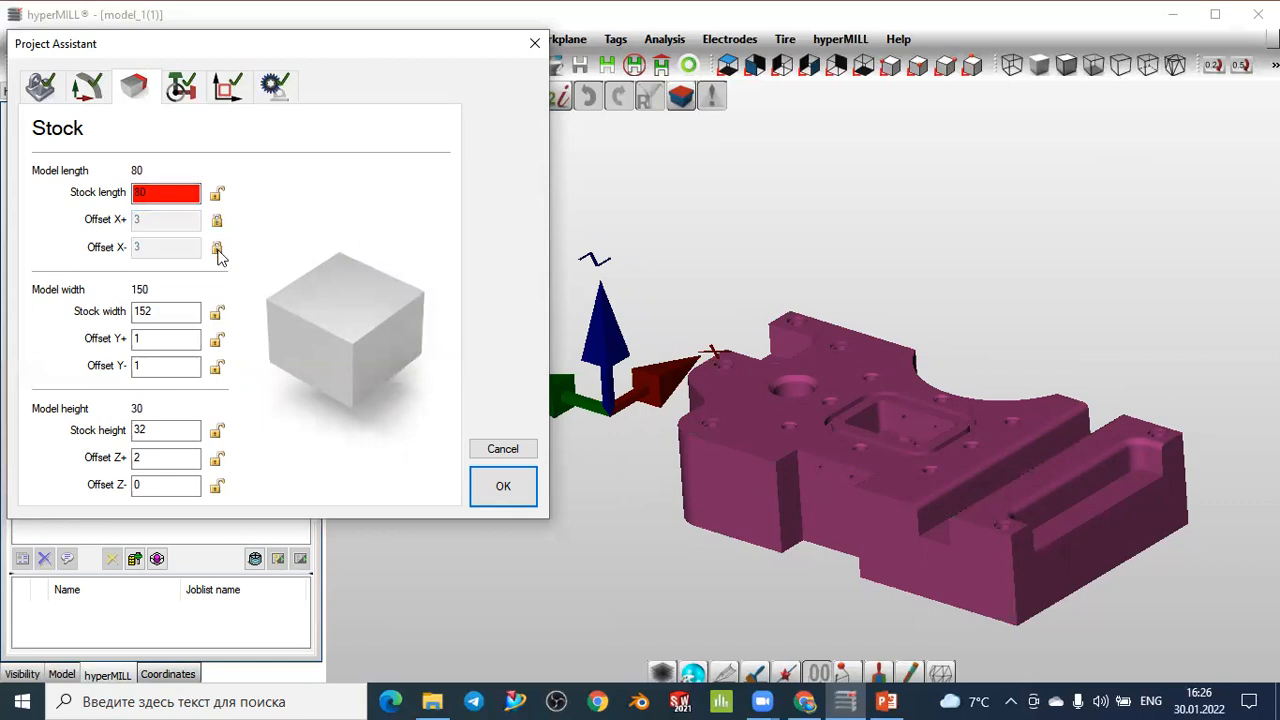
click(156, 193)
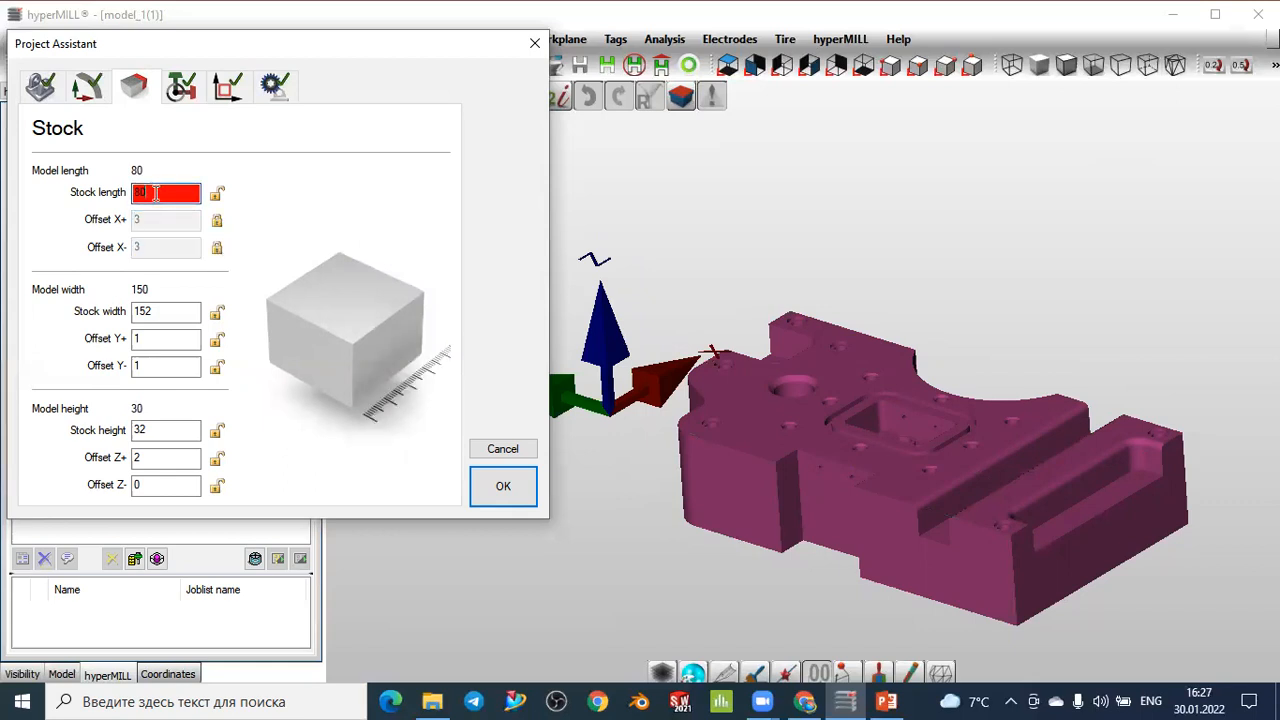
click(218, 222)
click(214, 249)
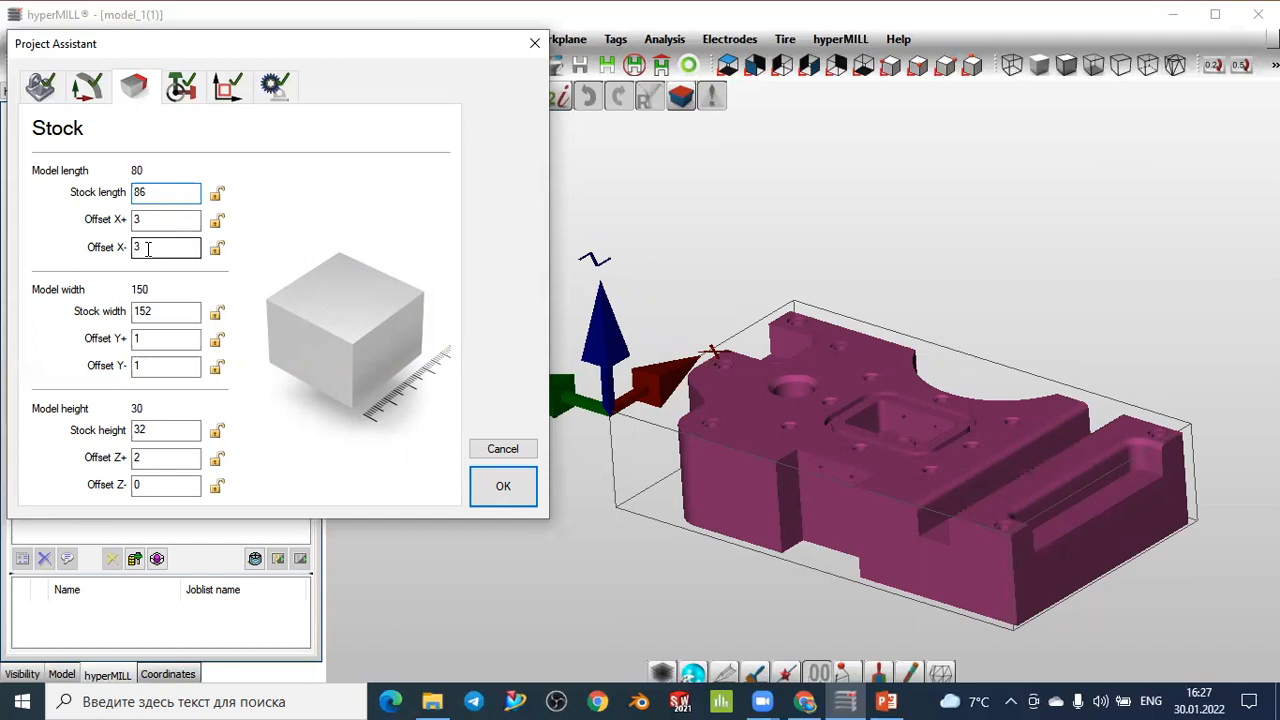
Step: Set Offset X- to 0 and check the stock length against Offset X+
click(148, 249)
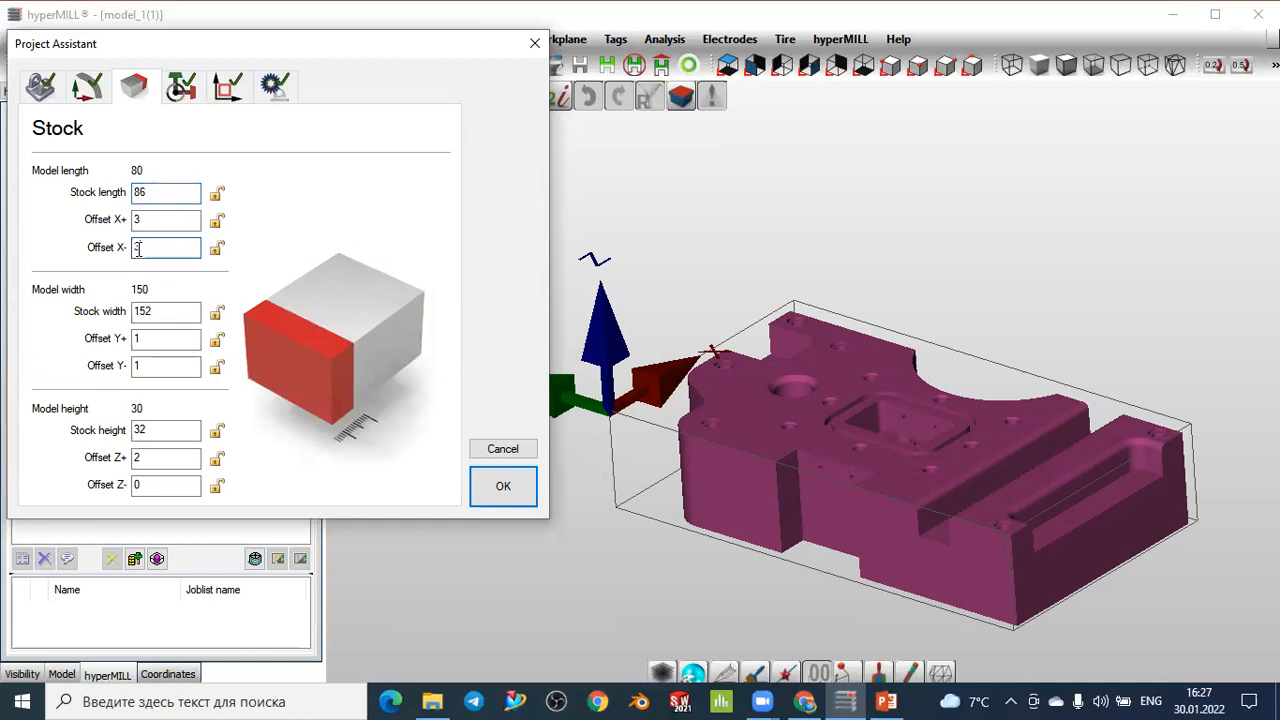
text(0)
click(155, 222)
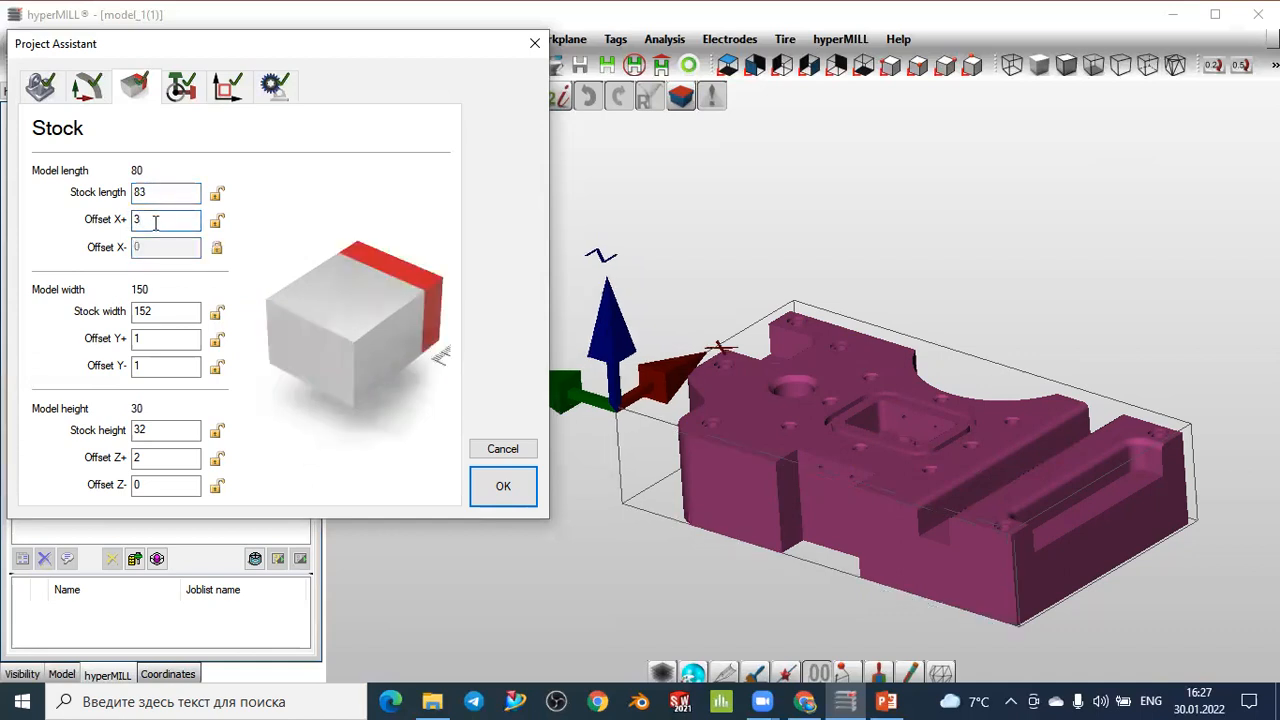
click(162, 196)
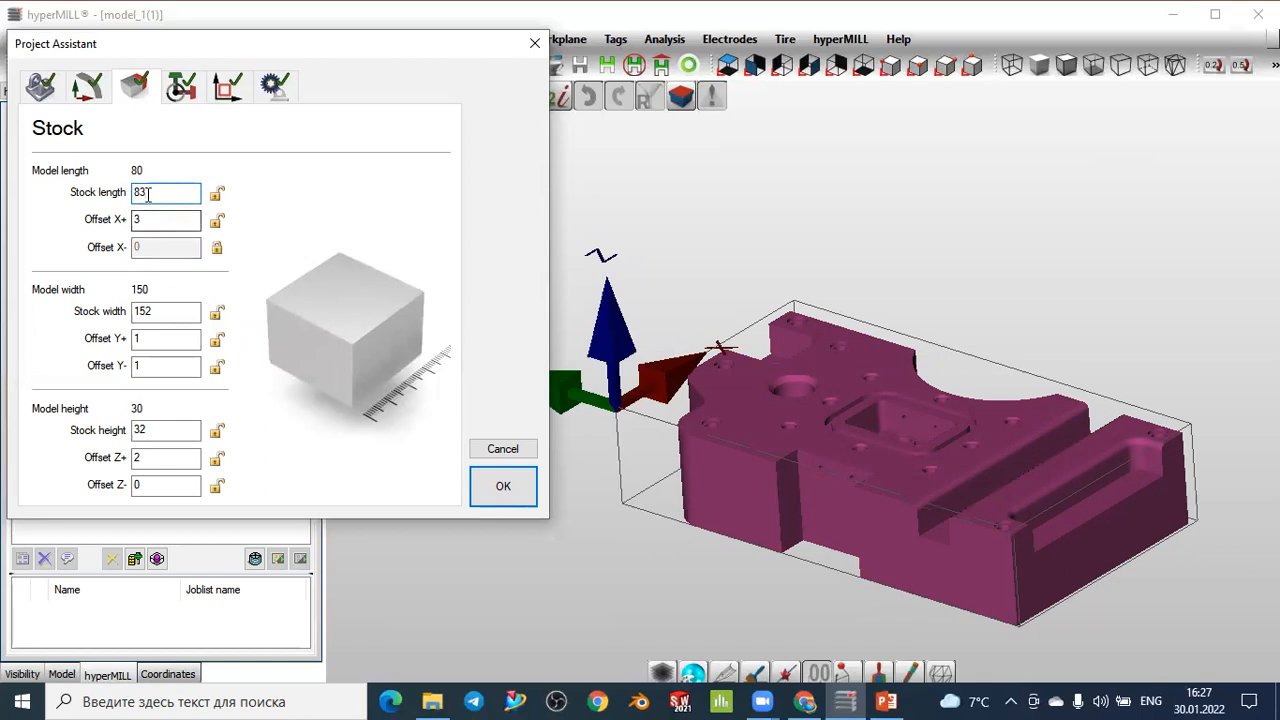
Step: Set Offset X+ of the stock to 2
double_click(137, 219)
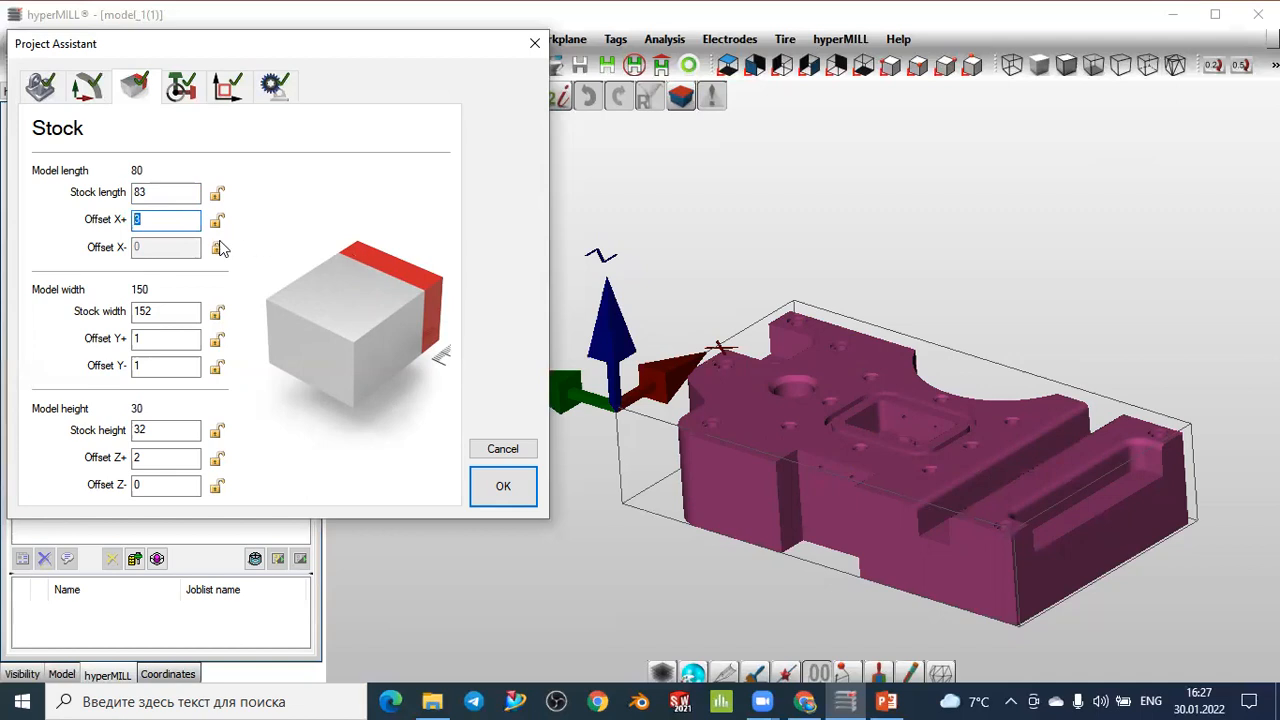
click(180, 194)
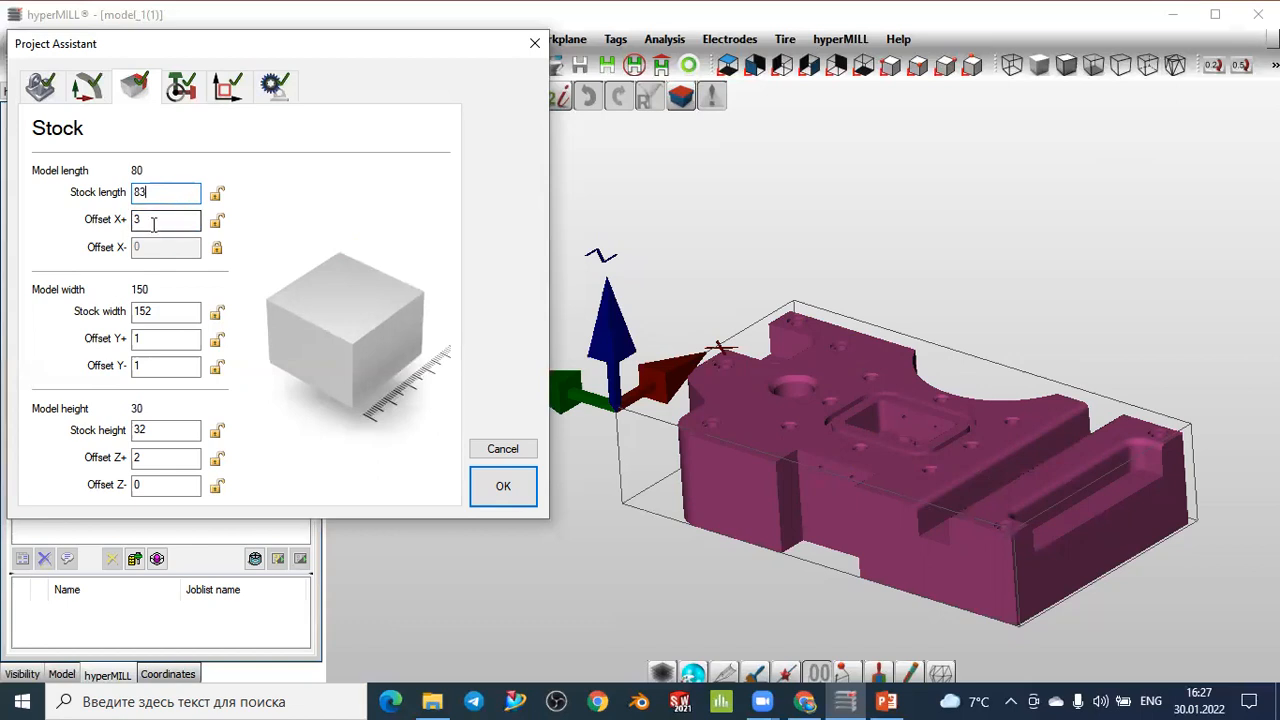
click(153, 222)
text(2)
click(140, 195)
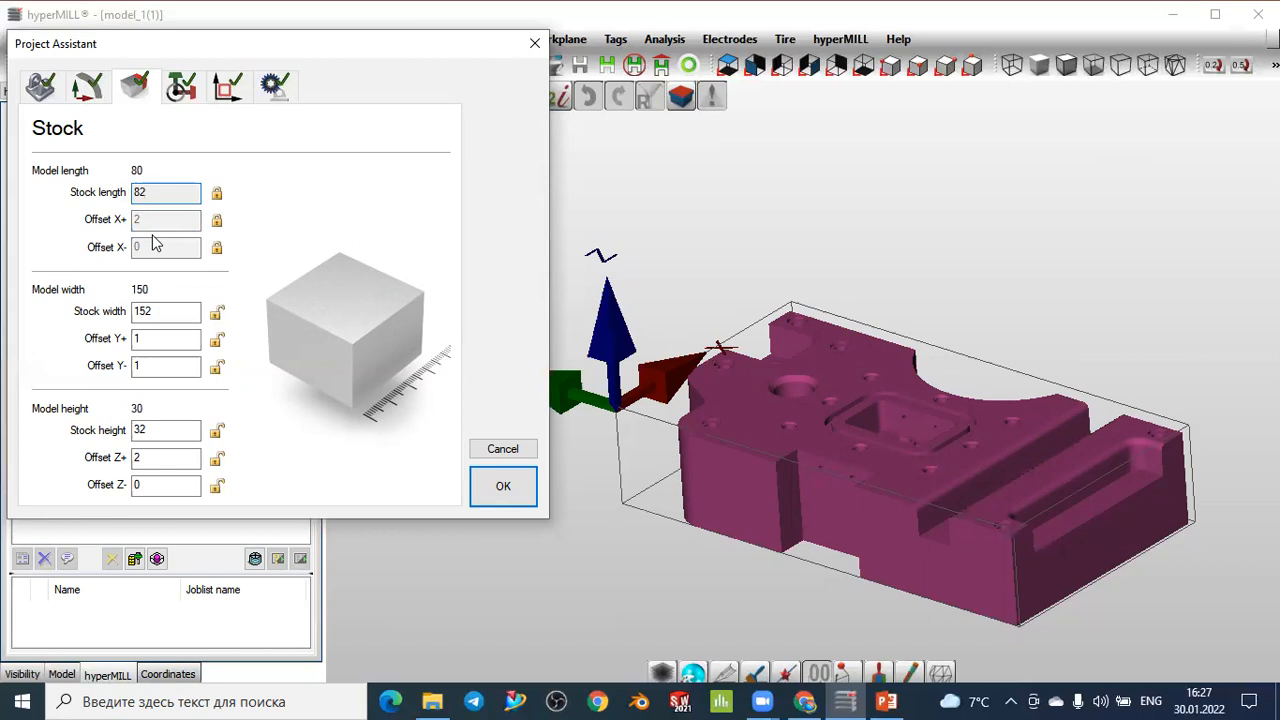
Step: Unlock Offset X- and set it to 2
click(216, 247)
click(167, 247)
drag(166, 248, 95, 251)
text(2)
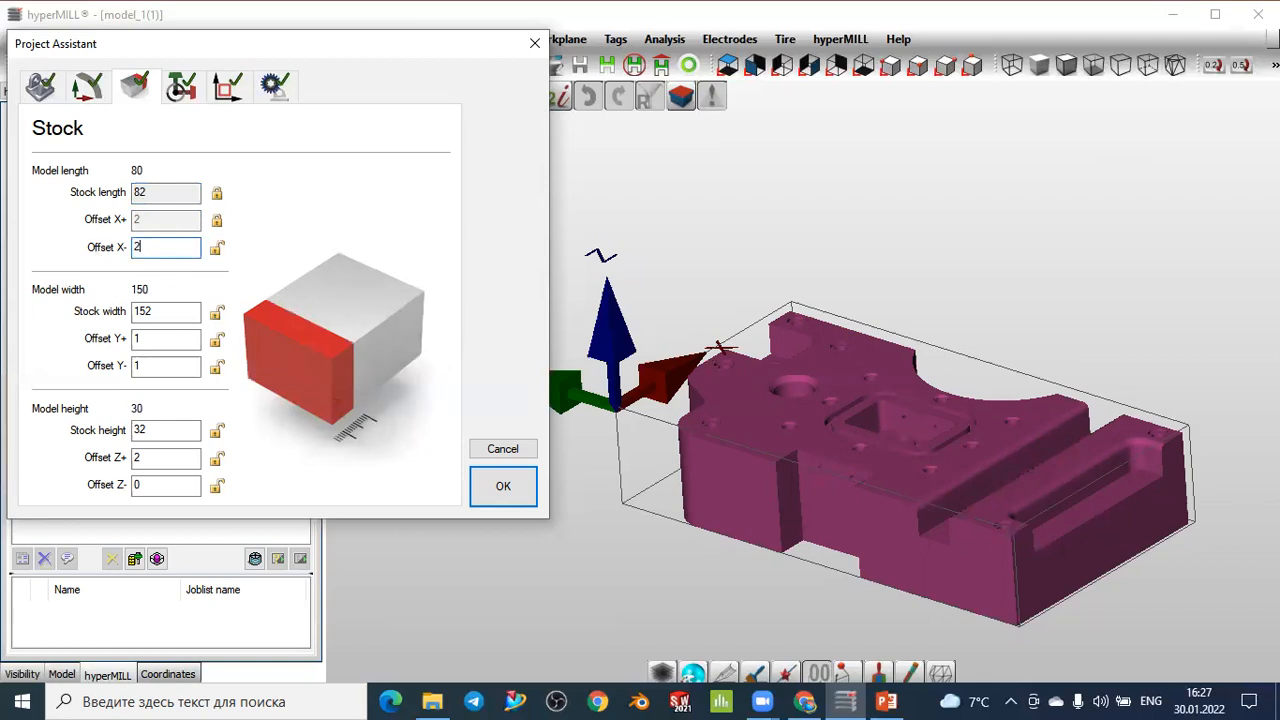
click(153, 196)
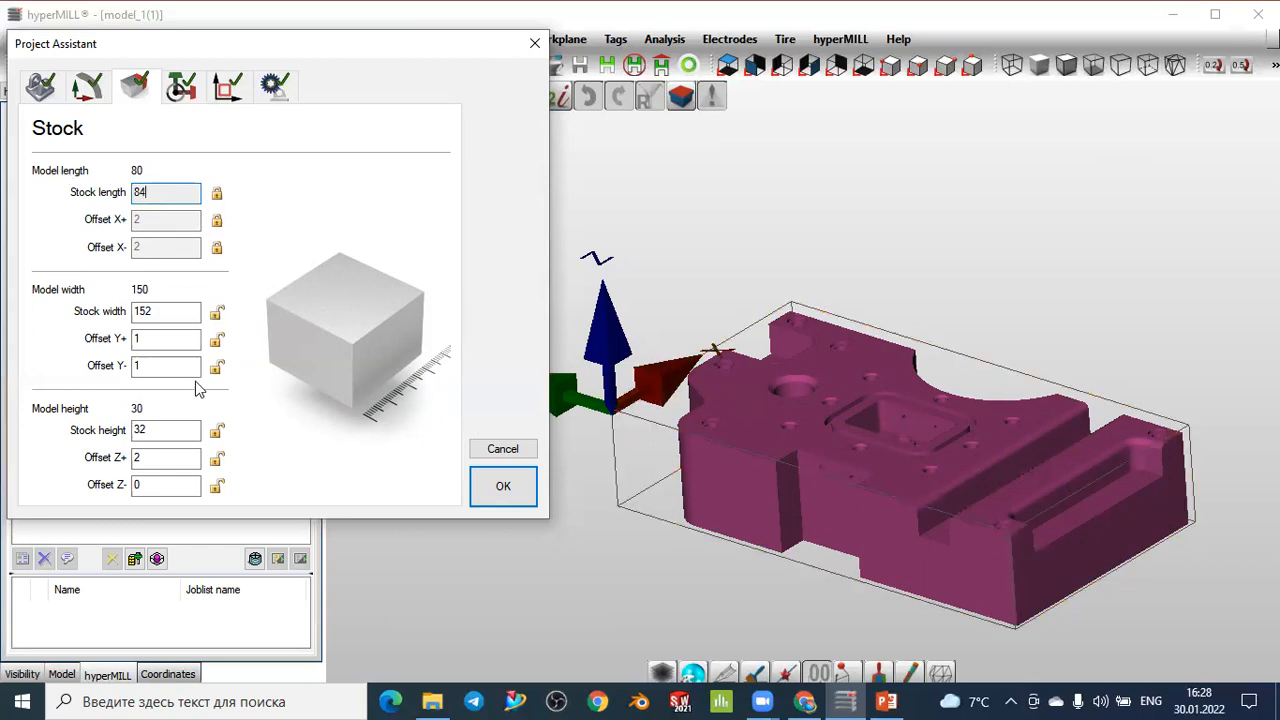
Step: Inspect the stock width and Y offset sides, and set Offset Y- to 0
click(170, 310)
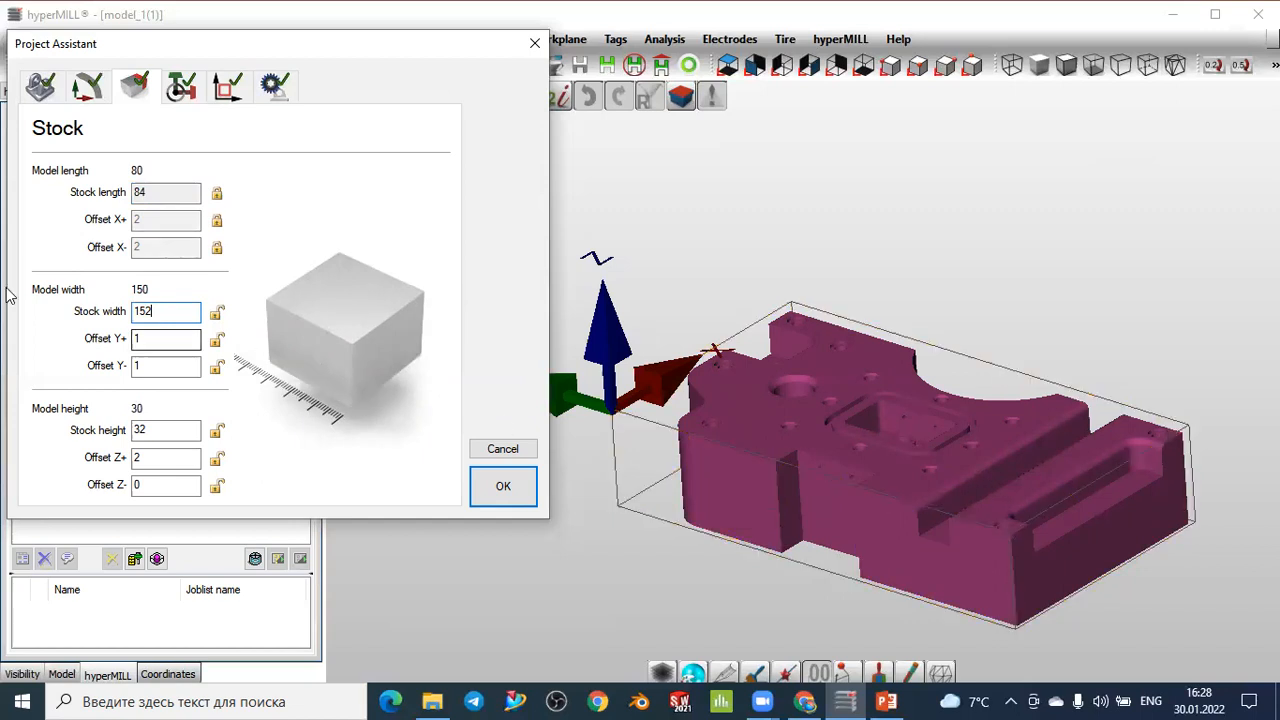
click(178, 338)
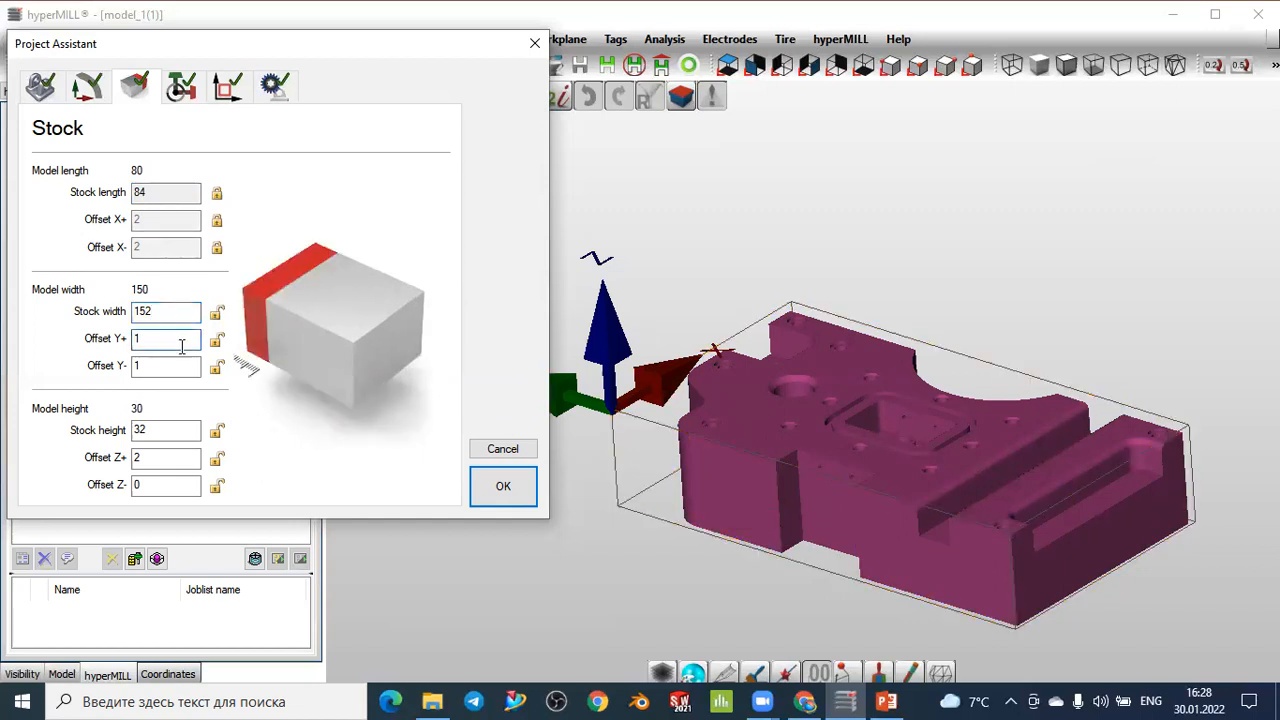
click(172, 367)
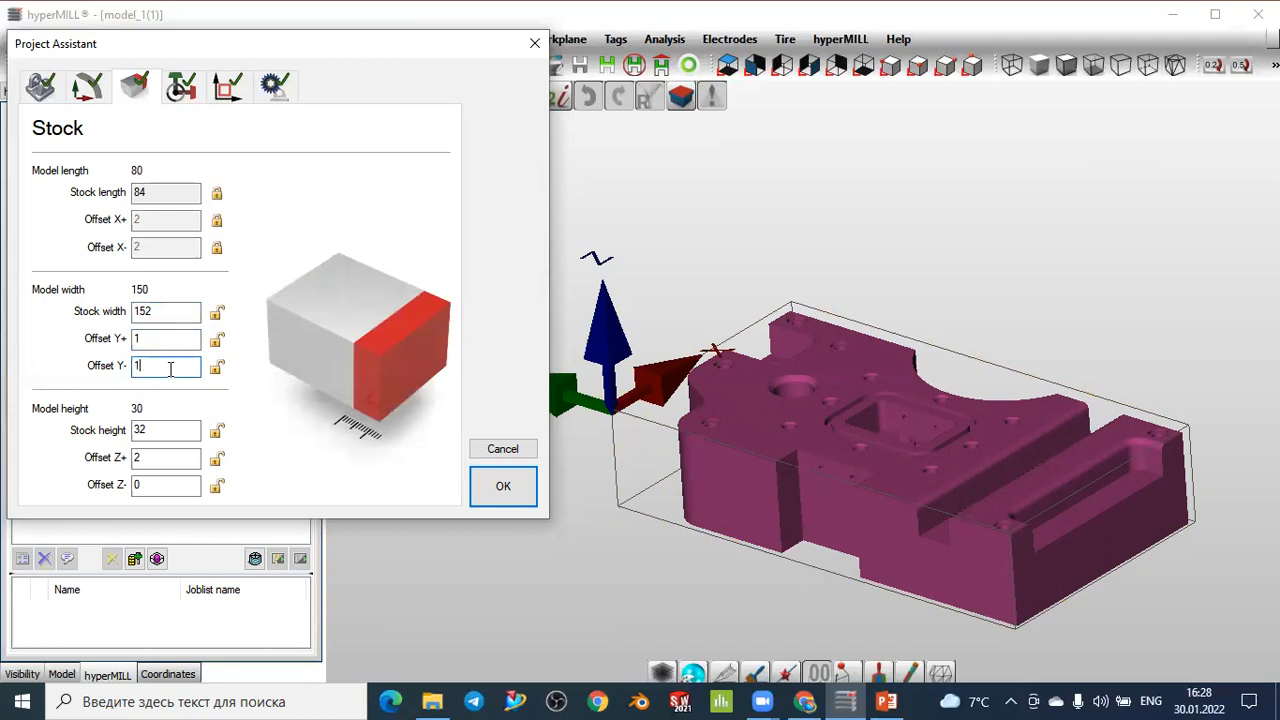
double_click(131, 366)
text(0)
click(174, 337)
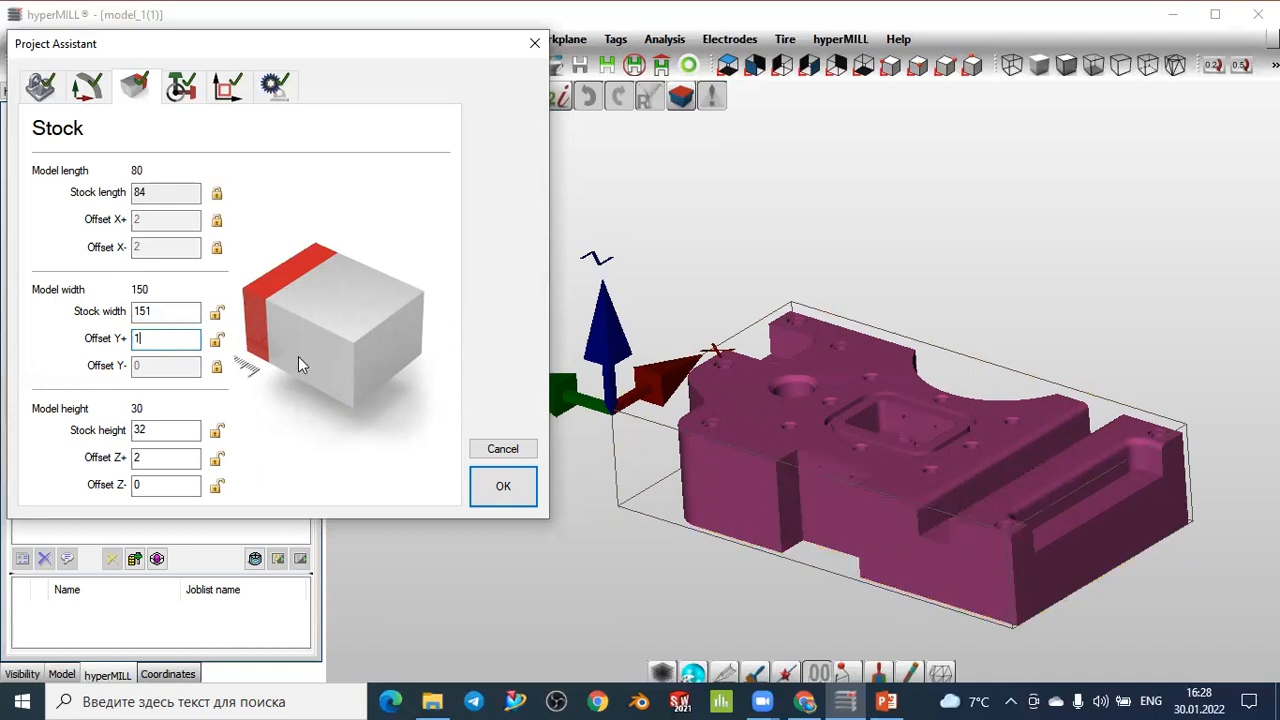
Step: Unlock Offset Y- and set it to 1
click(218, 370)
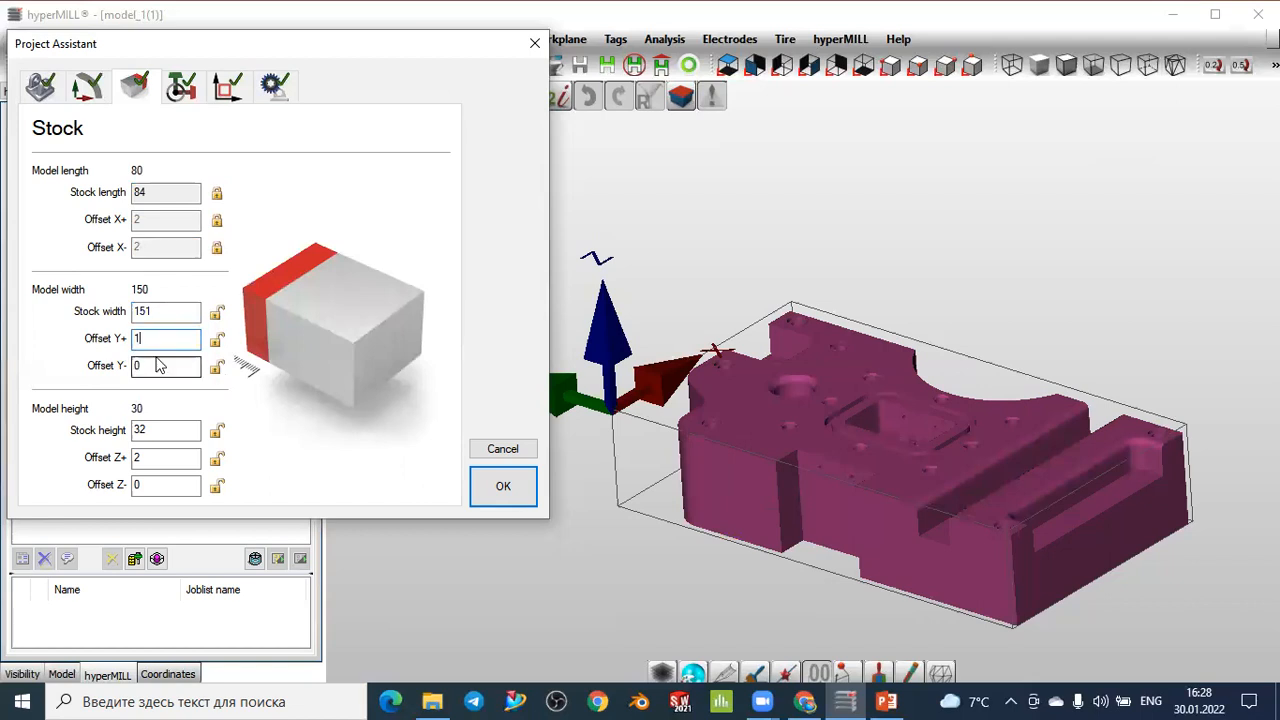
drag(149, 365, 120, 366)
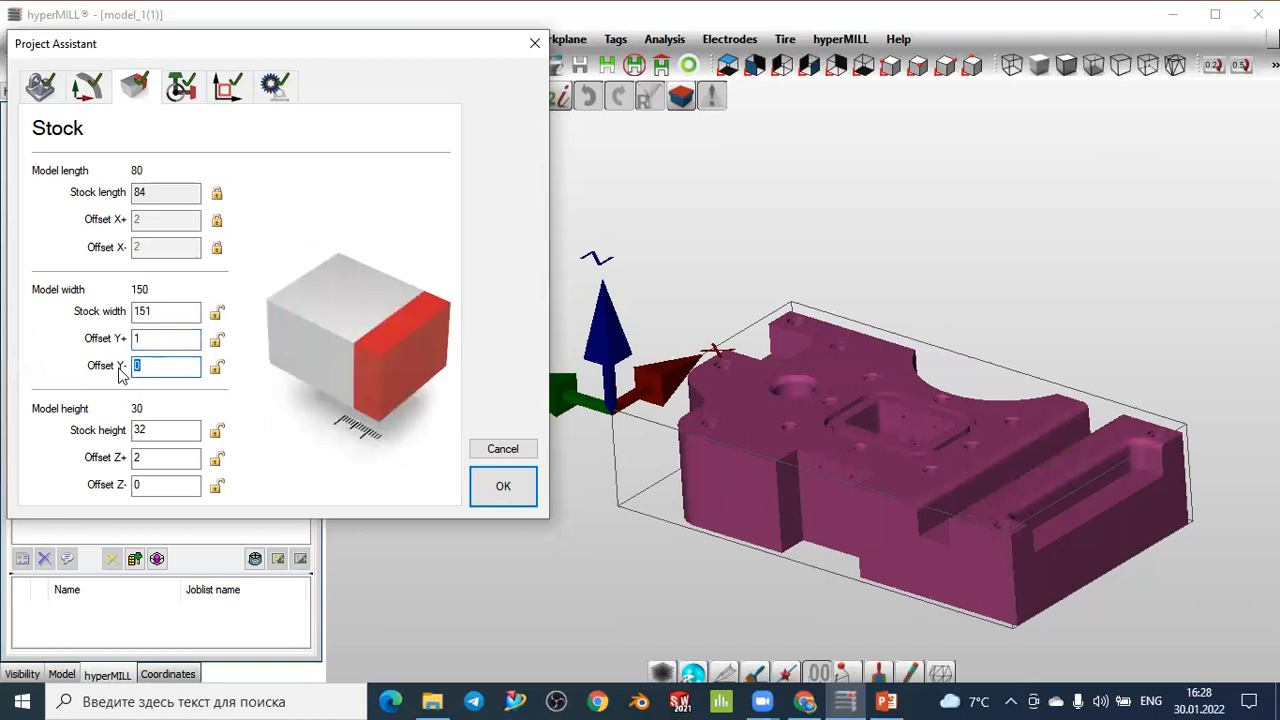
text(1)
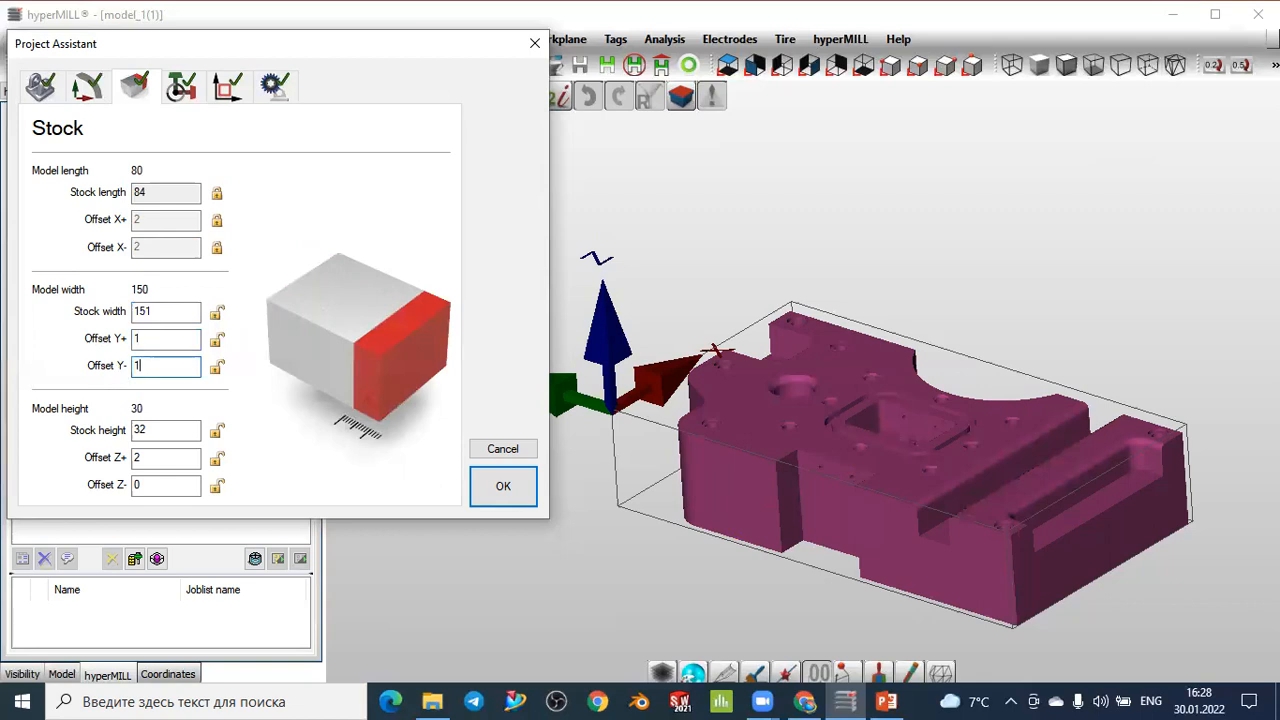
click(145, 310)
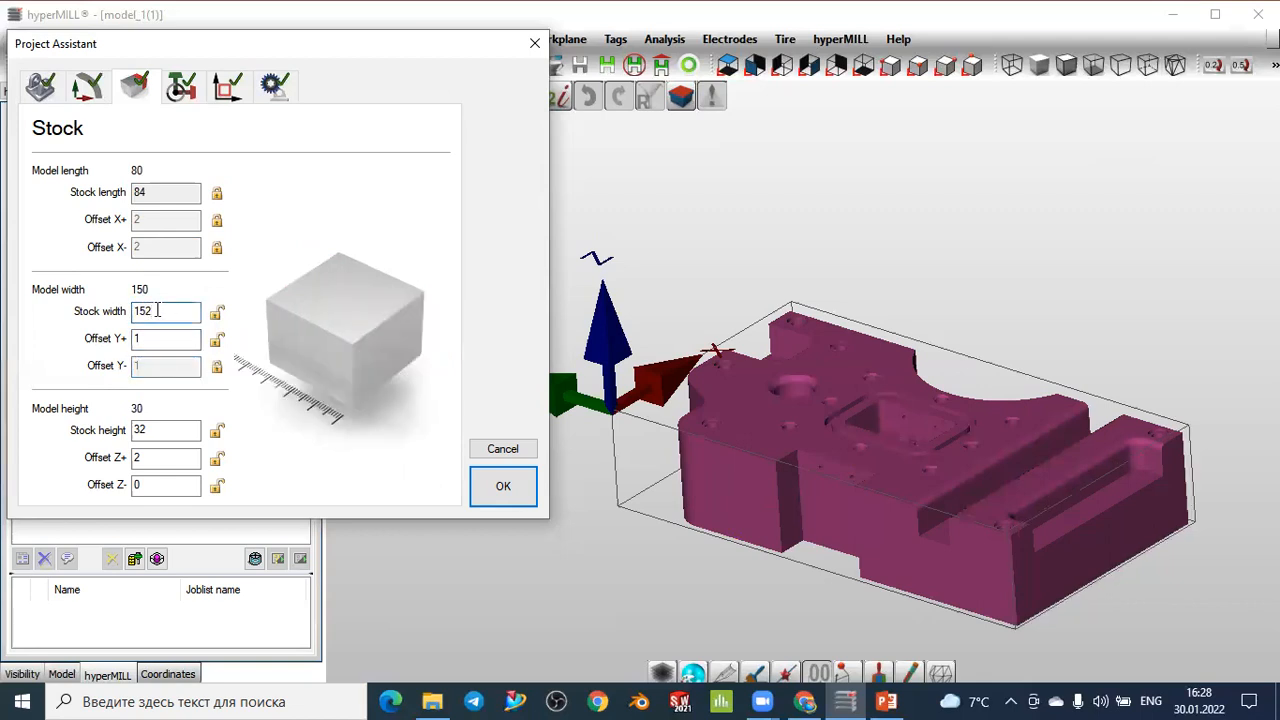
Step: Inspect the stock height and Z offset sides, and lock Offset Z- at 0
click(167, 426)
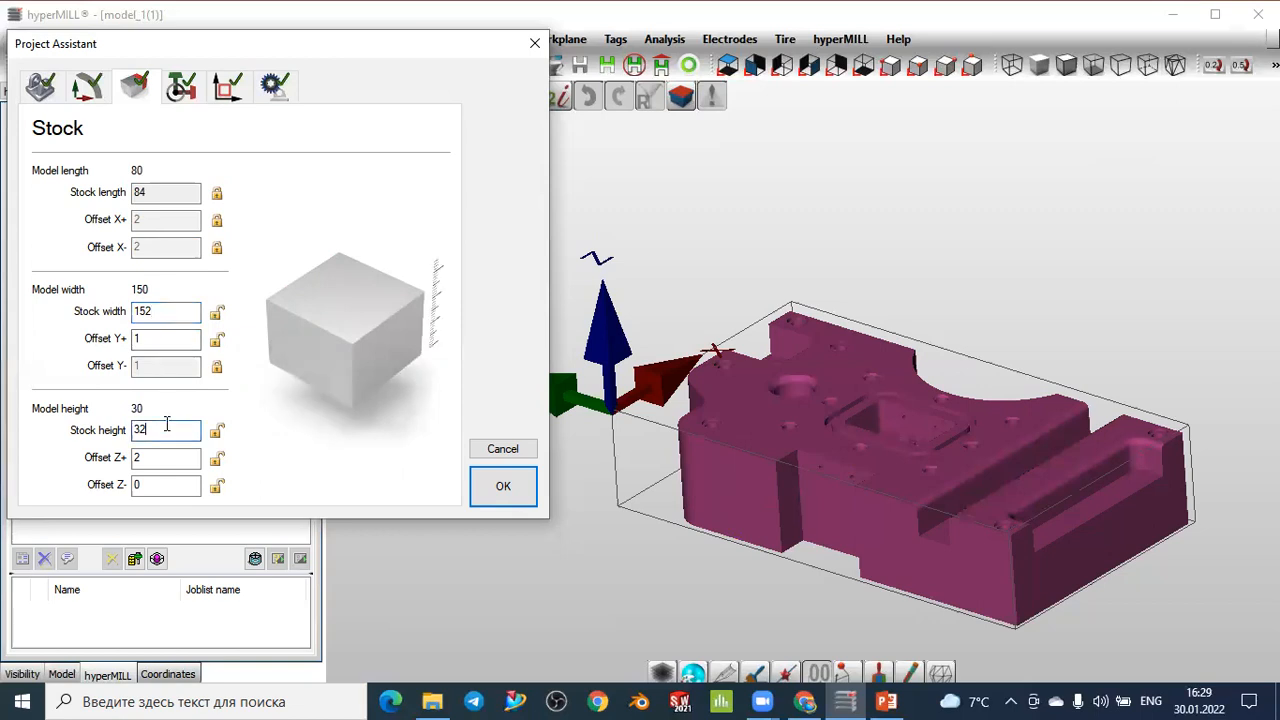
click(172, 458)
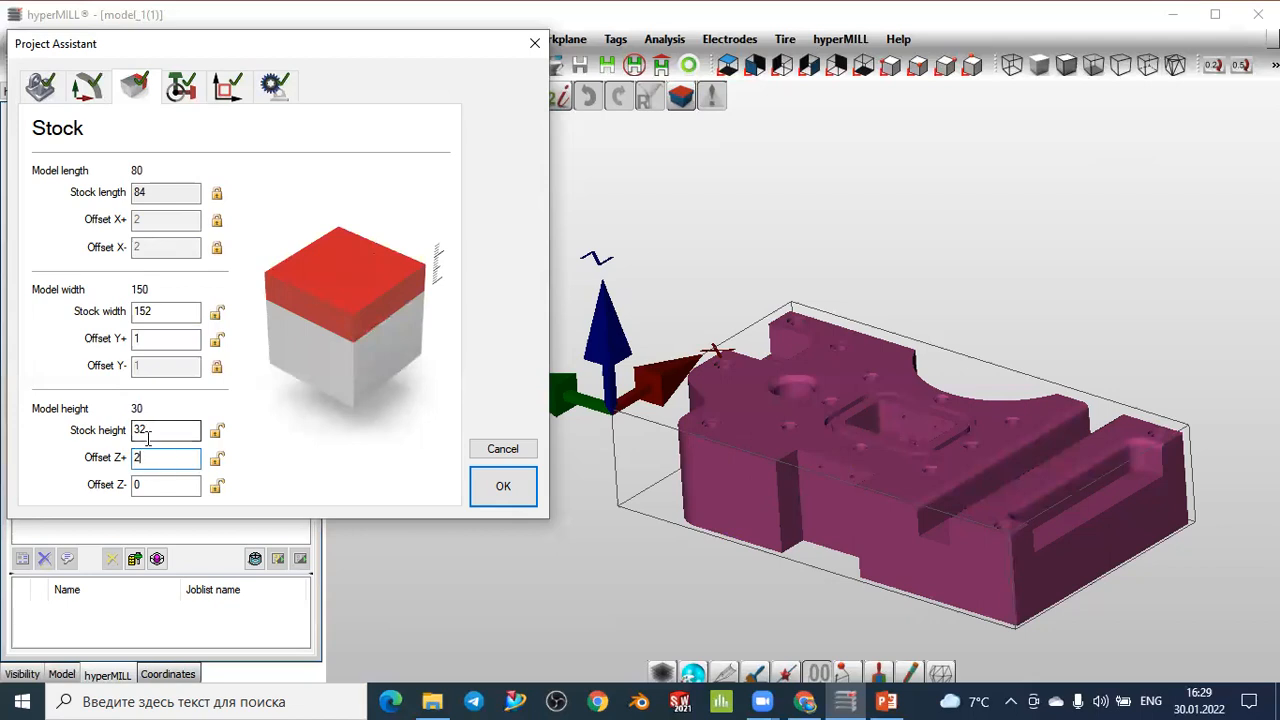
click(148, 486)
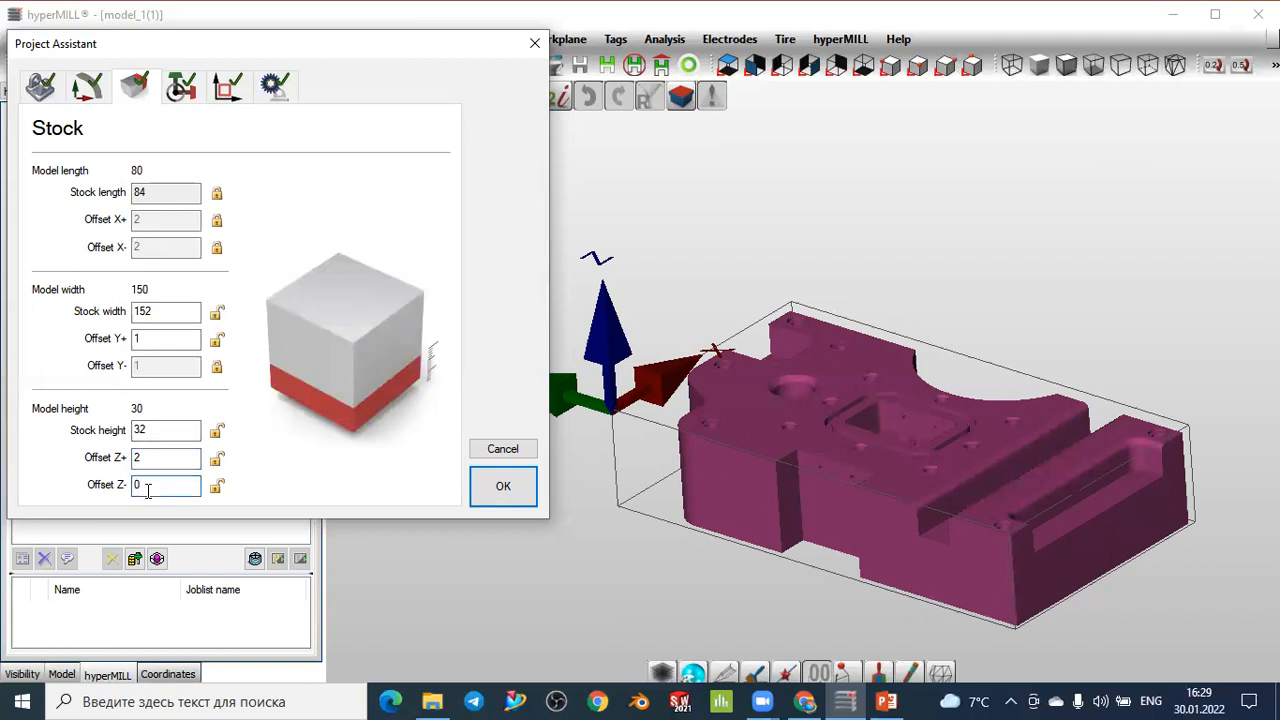
click(216, 486)
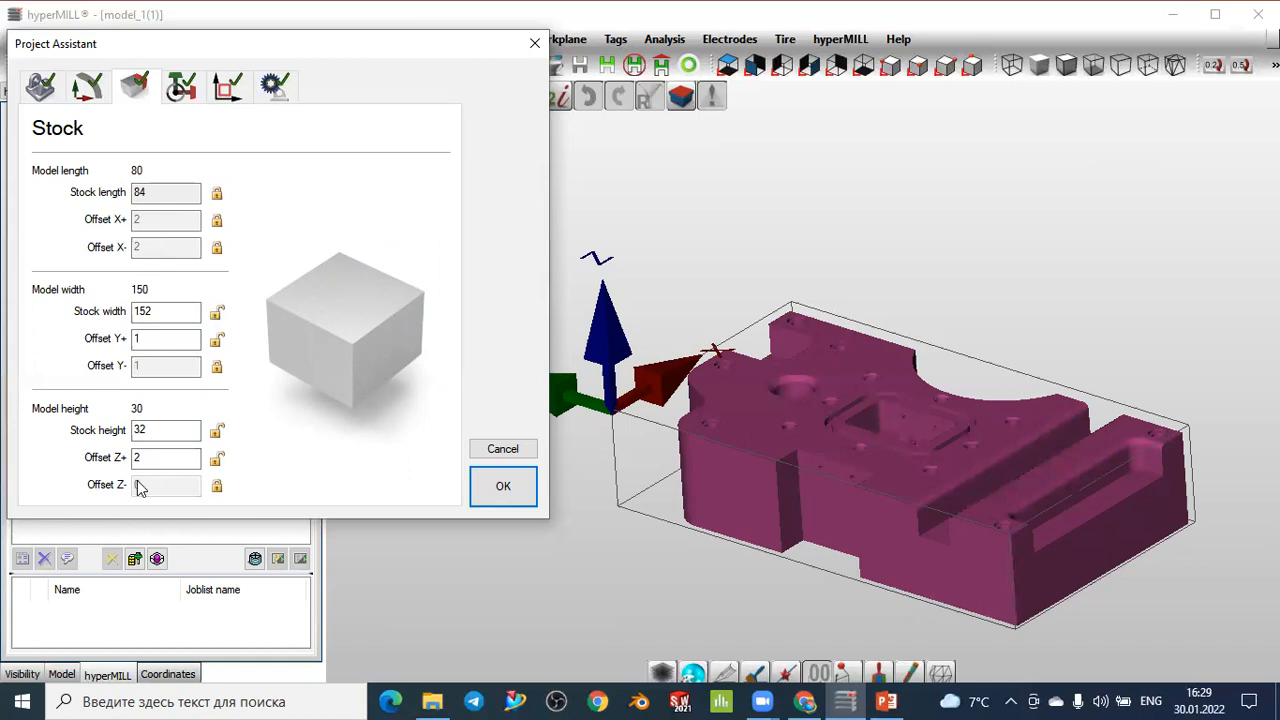
click(152, 461)
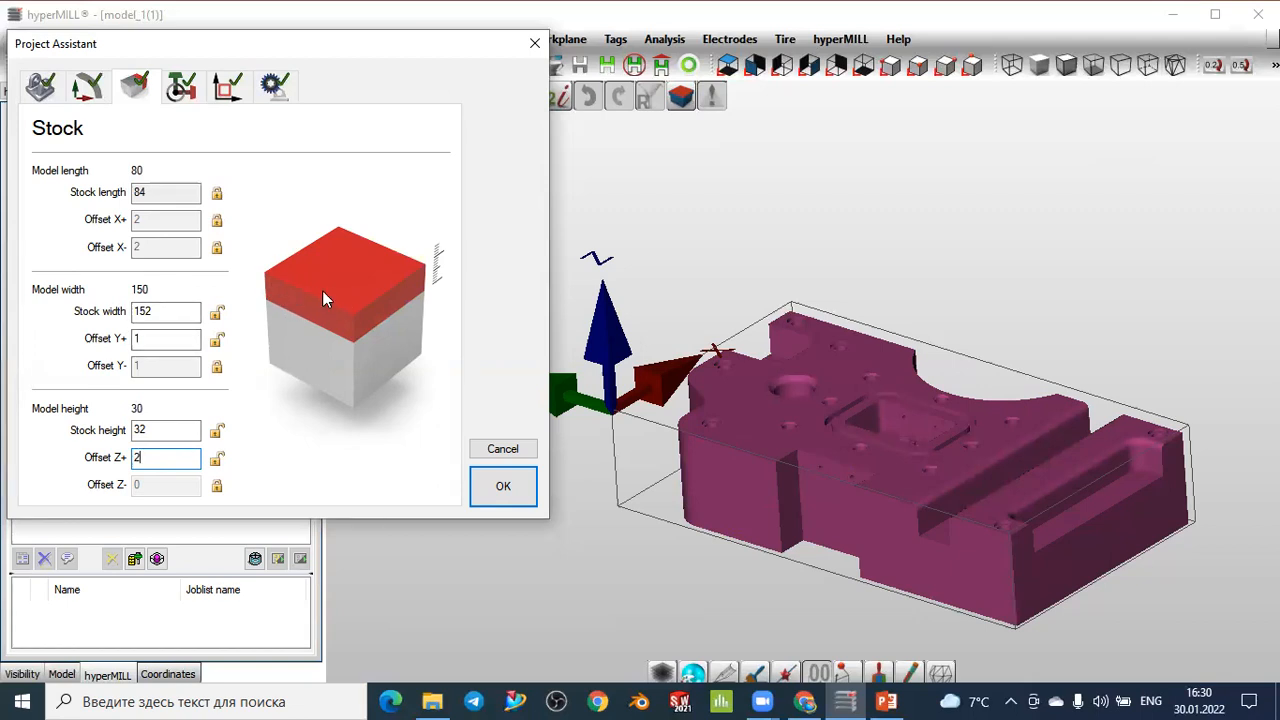
click(180, 335)
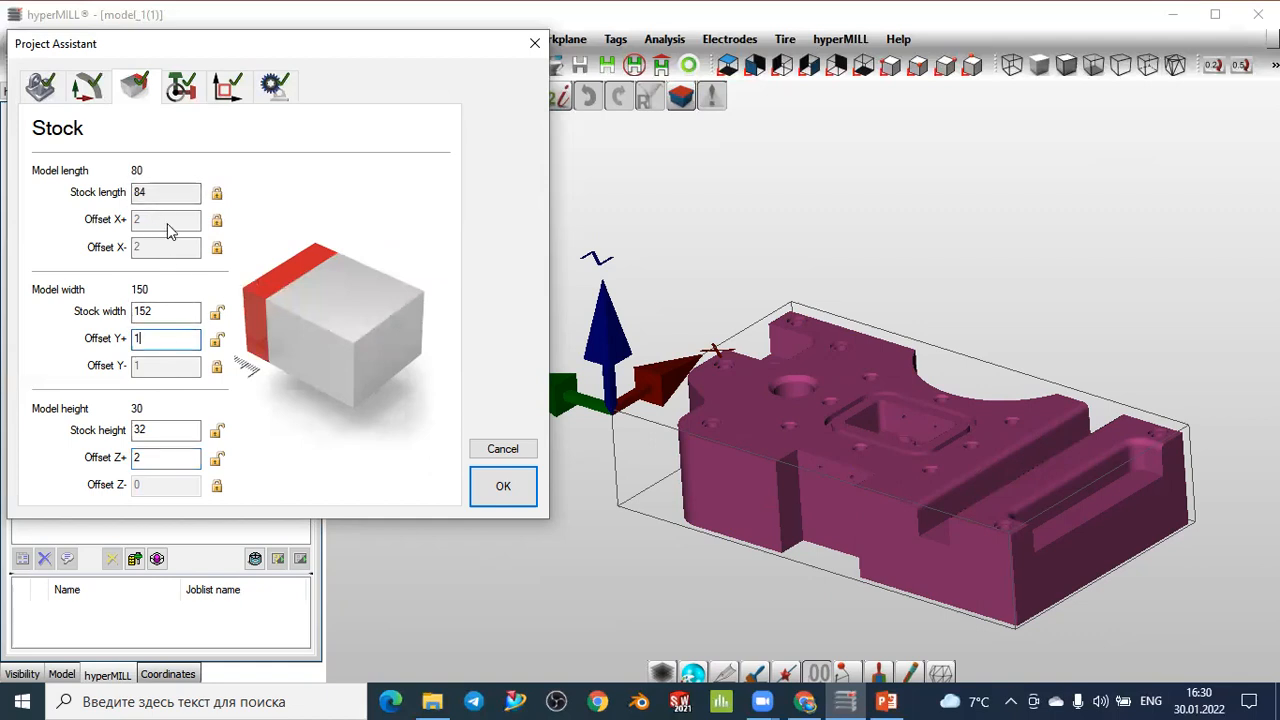
Step: Inspect the Offset Z+ side of the stock, and unlock Offset X+ and Offset X-
click(163, 455)
click(218, 220)
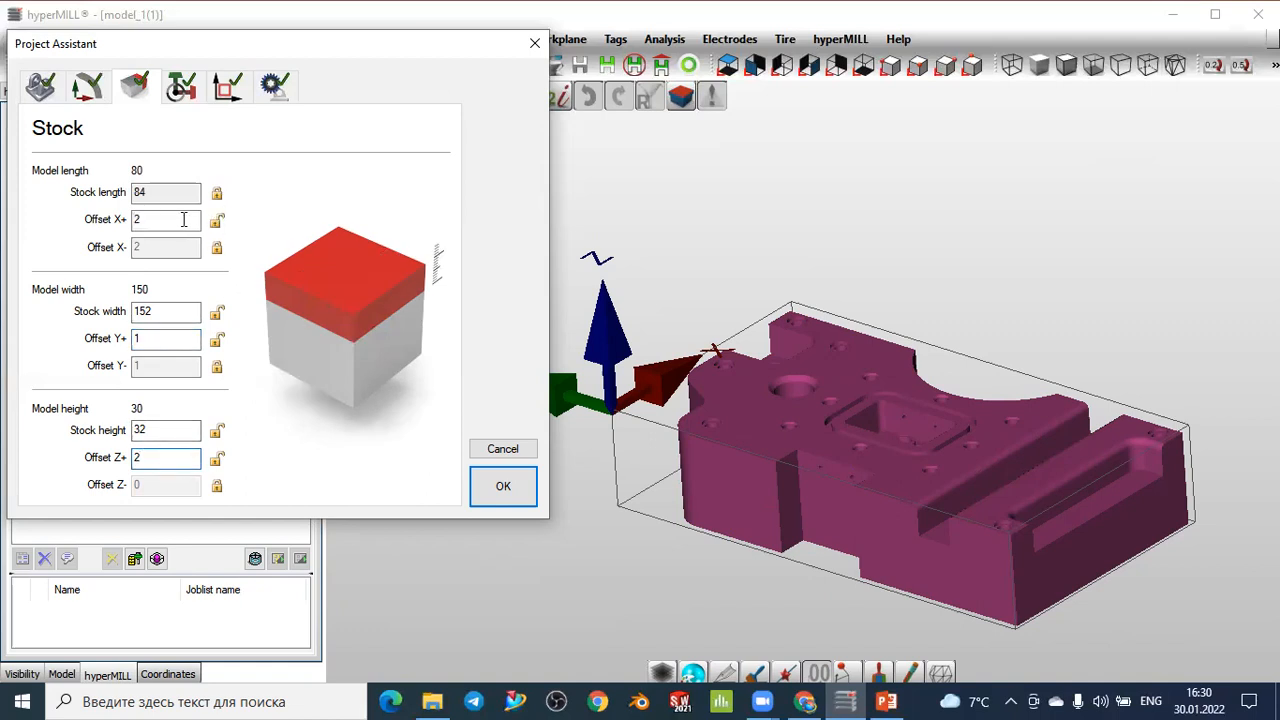
click(184, 219)
click(214, 249)
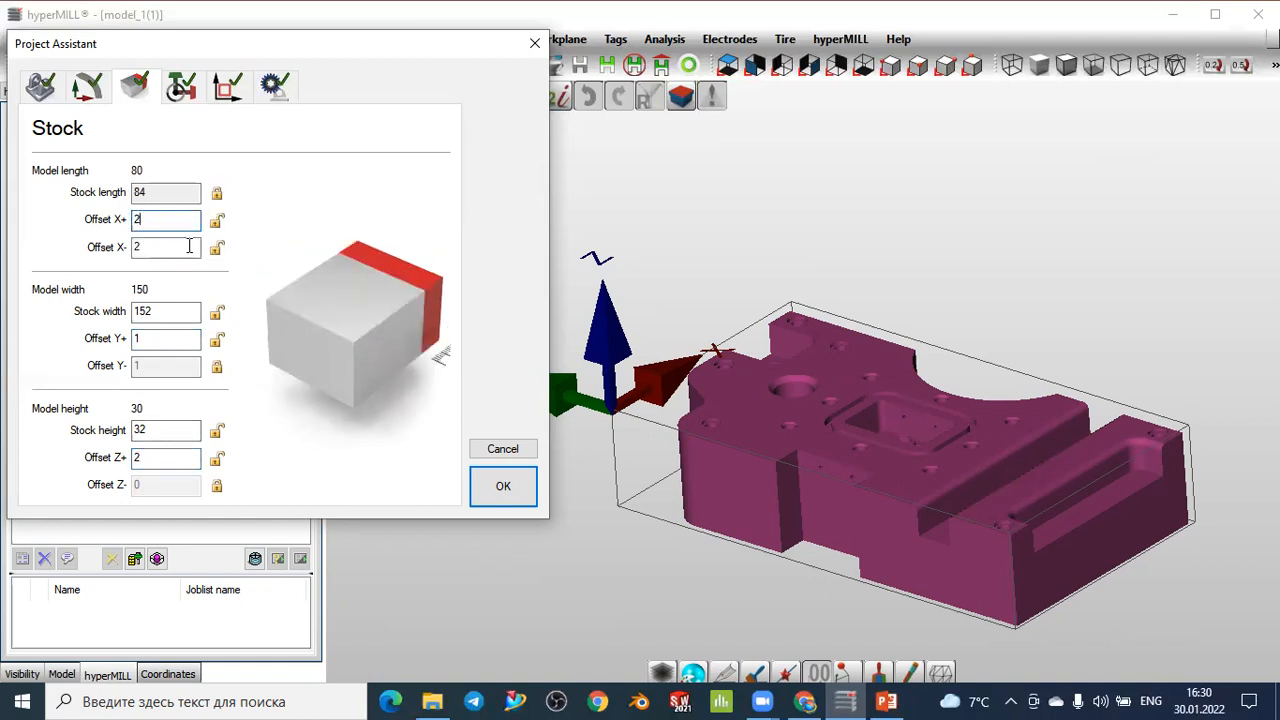
click(189, 246)
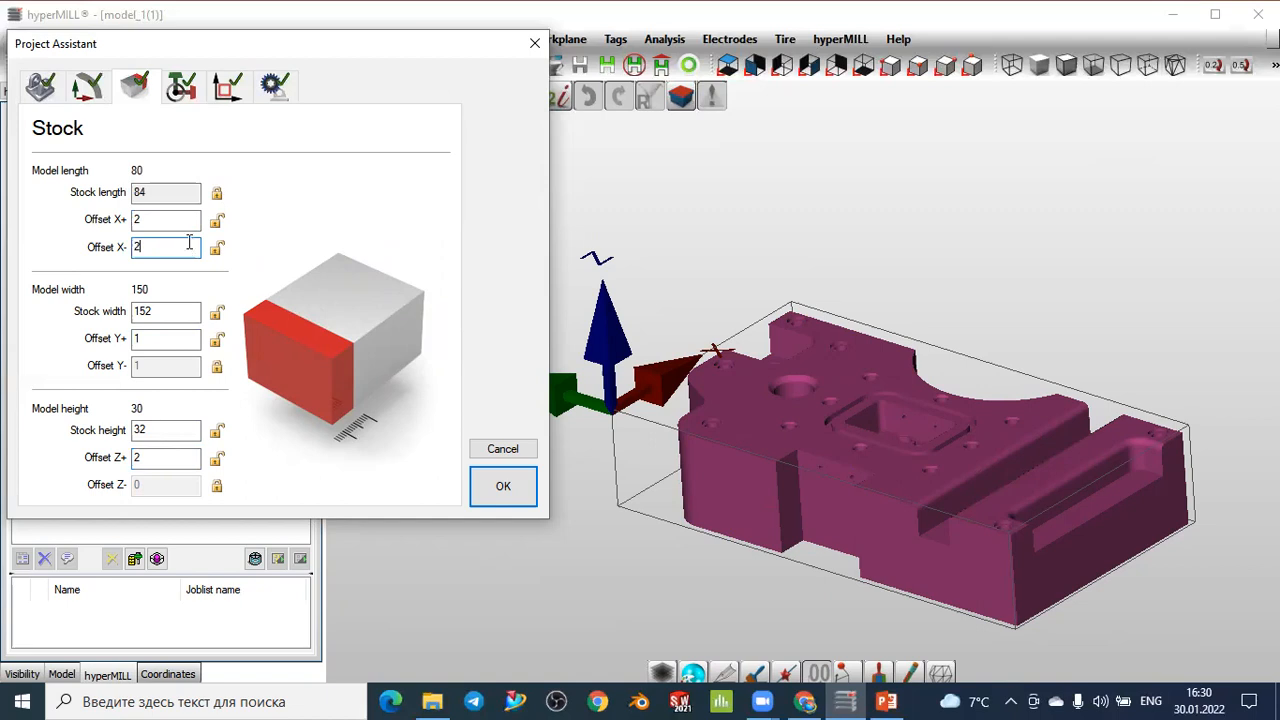
Step: Reference the NCS position to the model and try several XY edge and corner positions, finishing at the XY centre
click(176, 90)
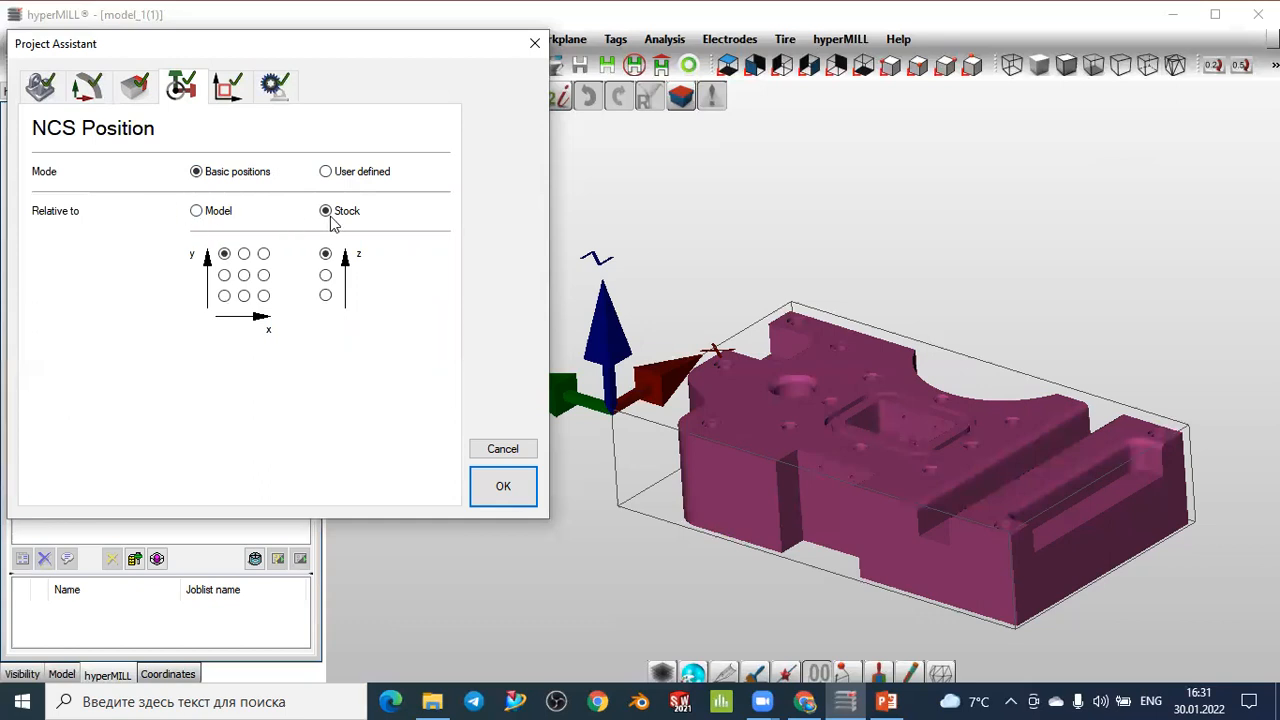
click(203, 215)
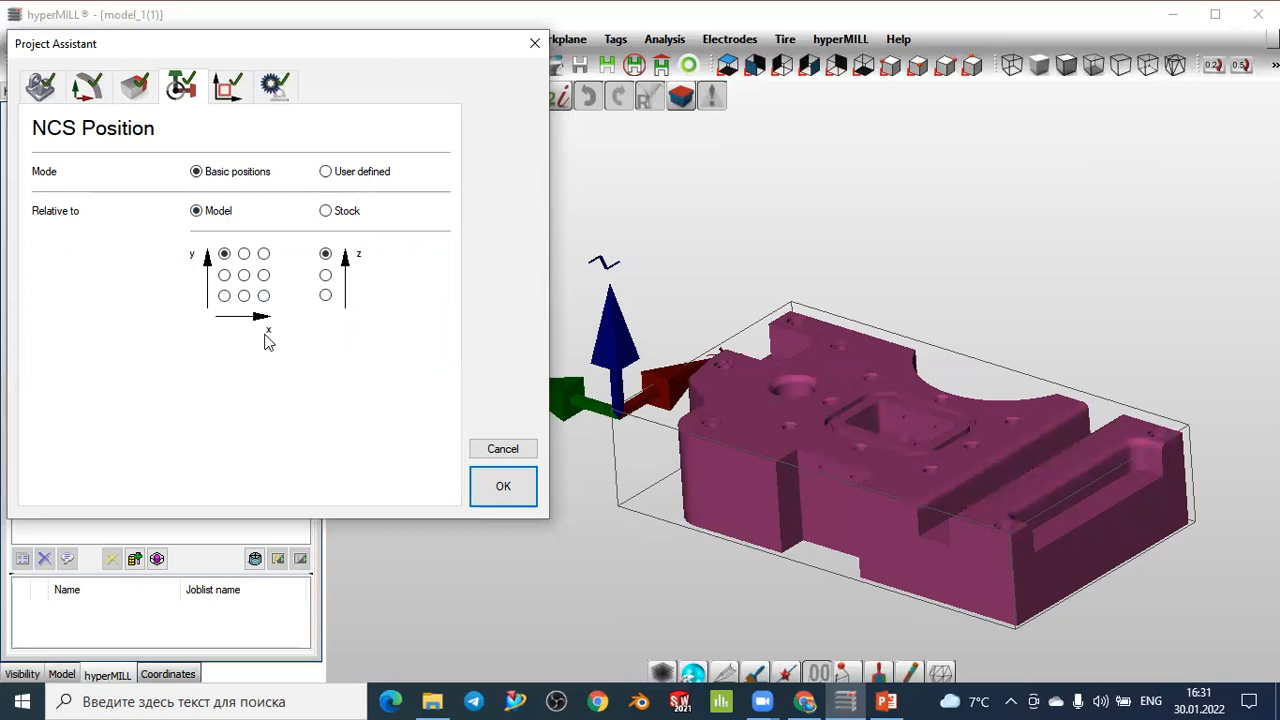
click(245, 256)
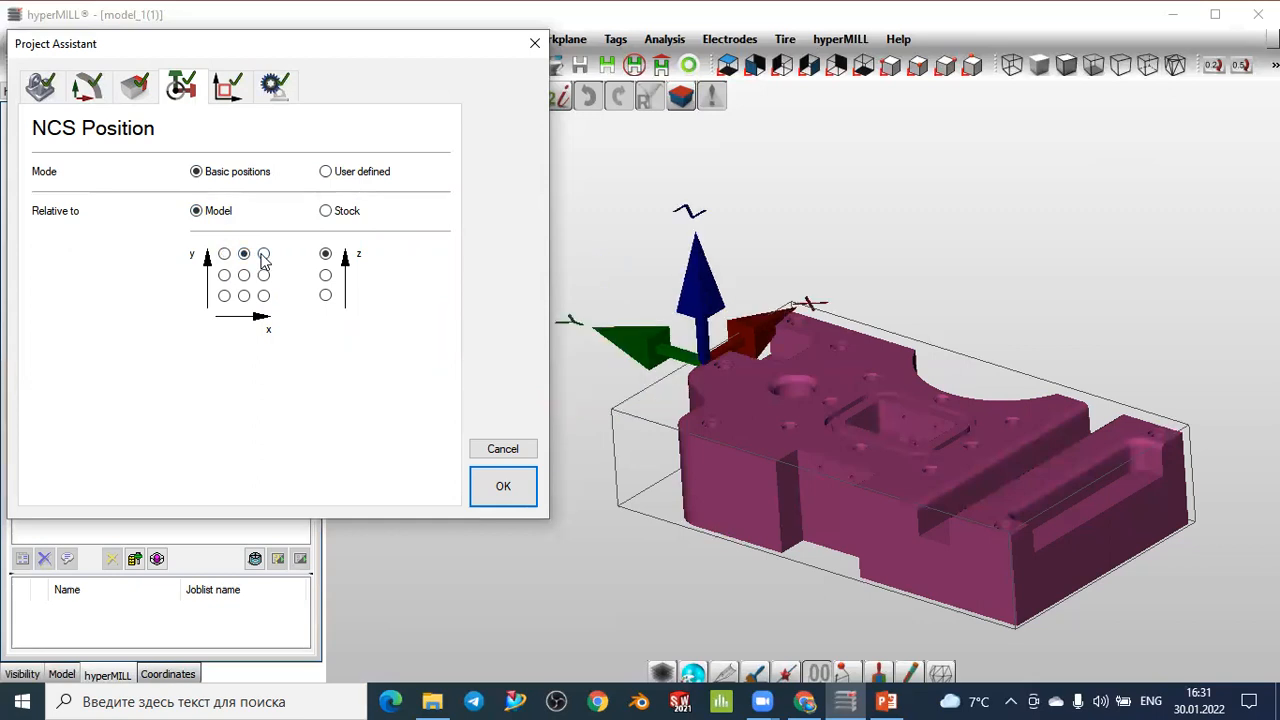
click(264, 256)
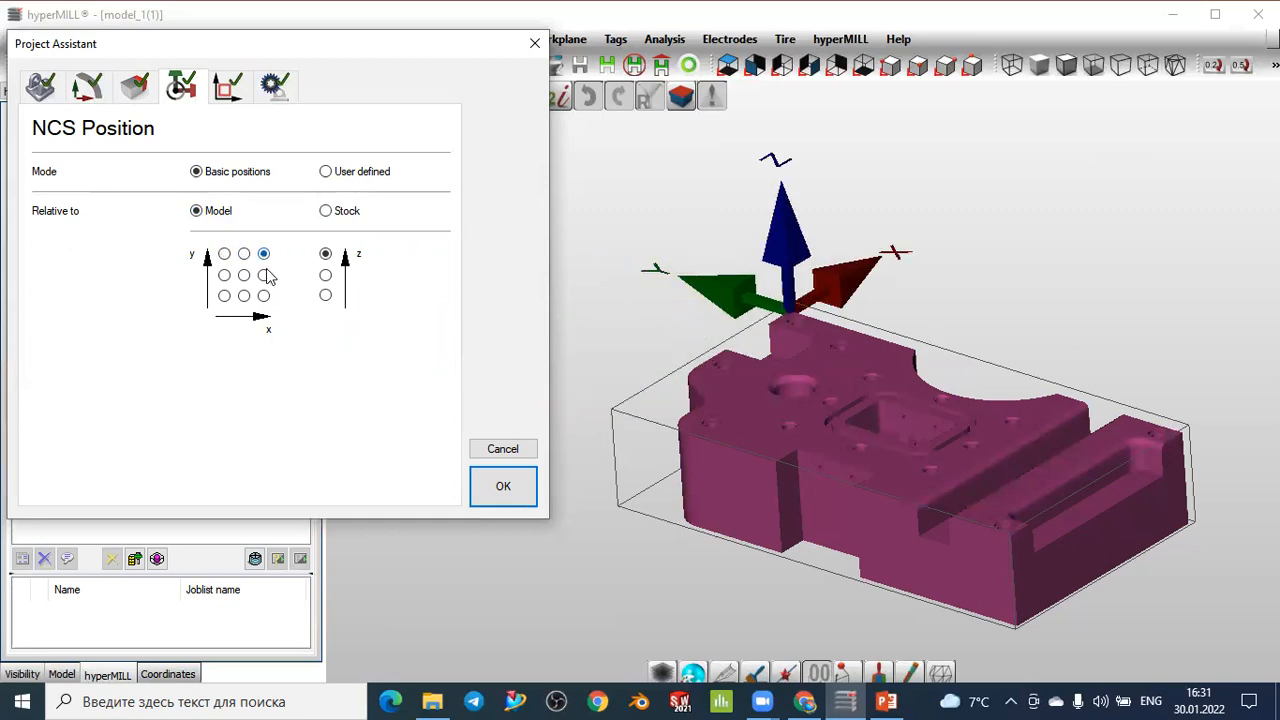
click(264, 276)
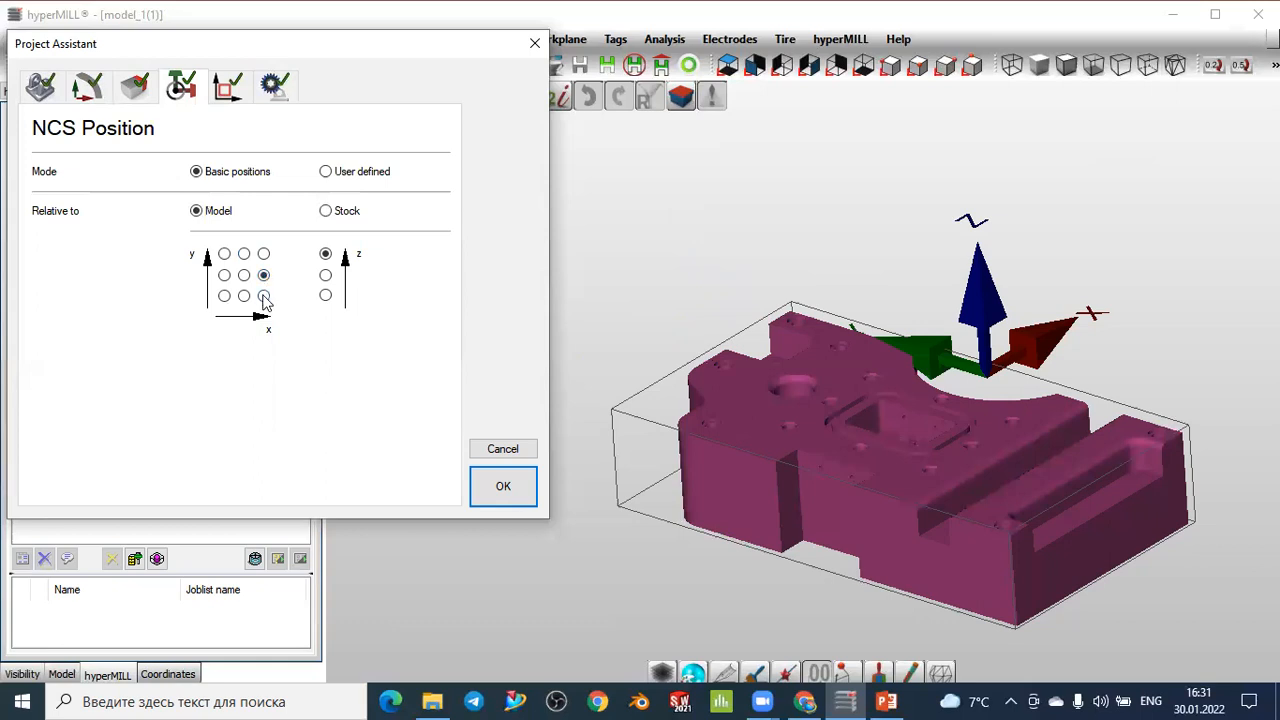
click(264, 297)
click(244, 297)
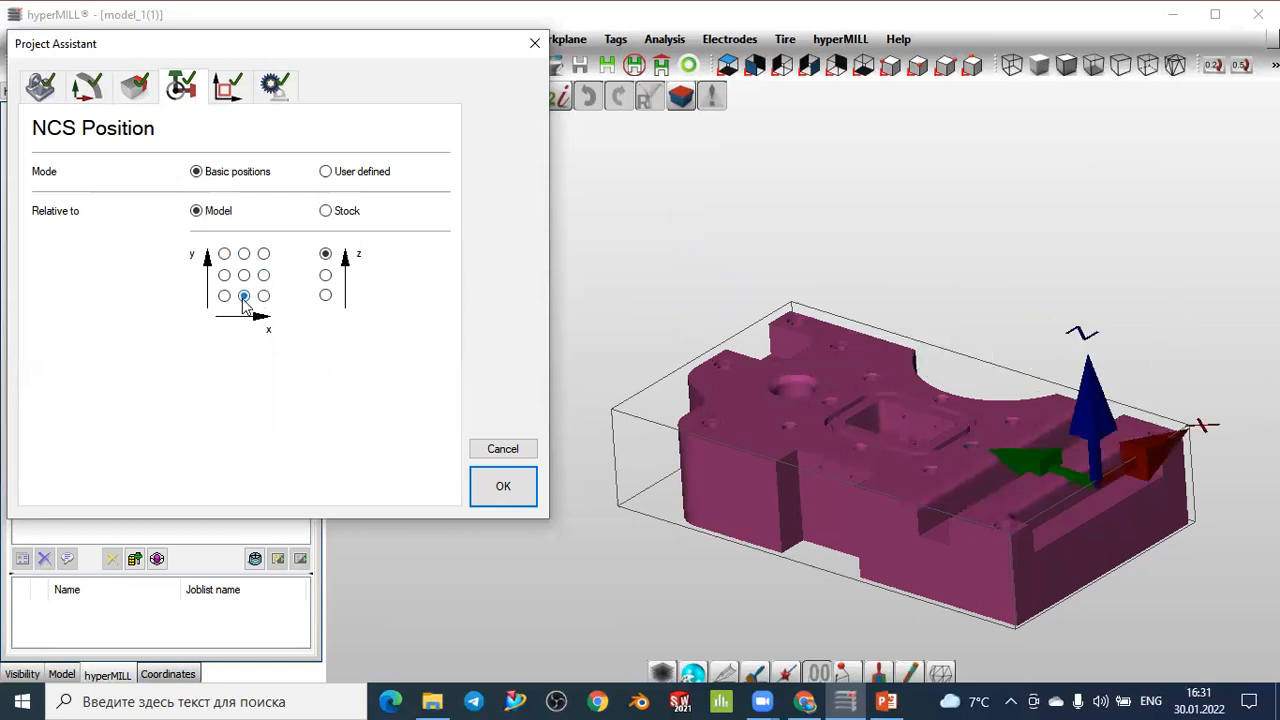
click(244, 276)
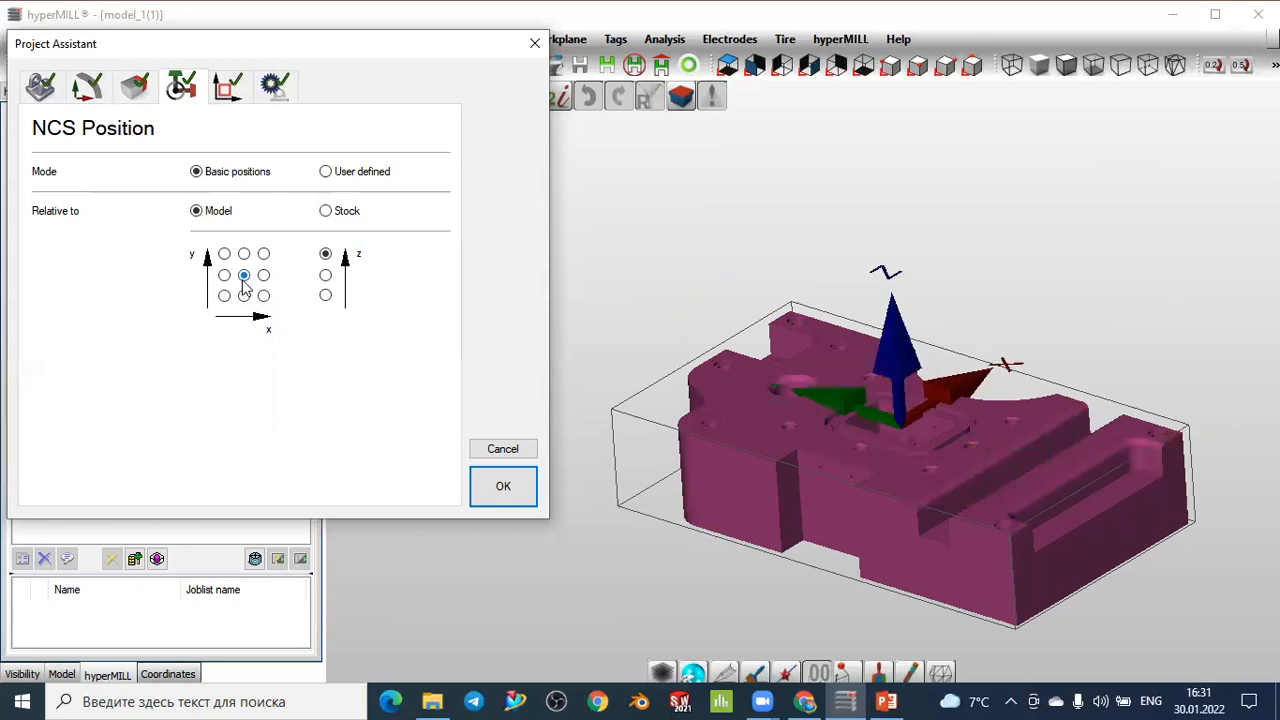
Step: Try the NCS at the middle and bottom Z levels, and return it to the model's top X-minimum, Y-maximum corner
click(326, 276)
click(326, 296)
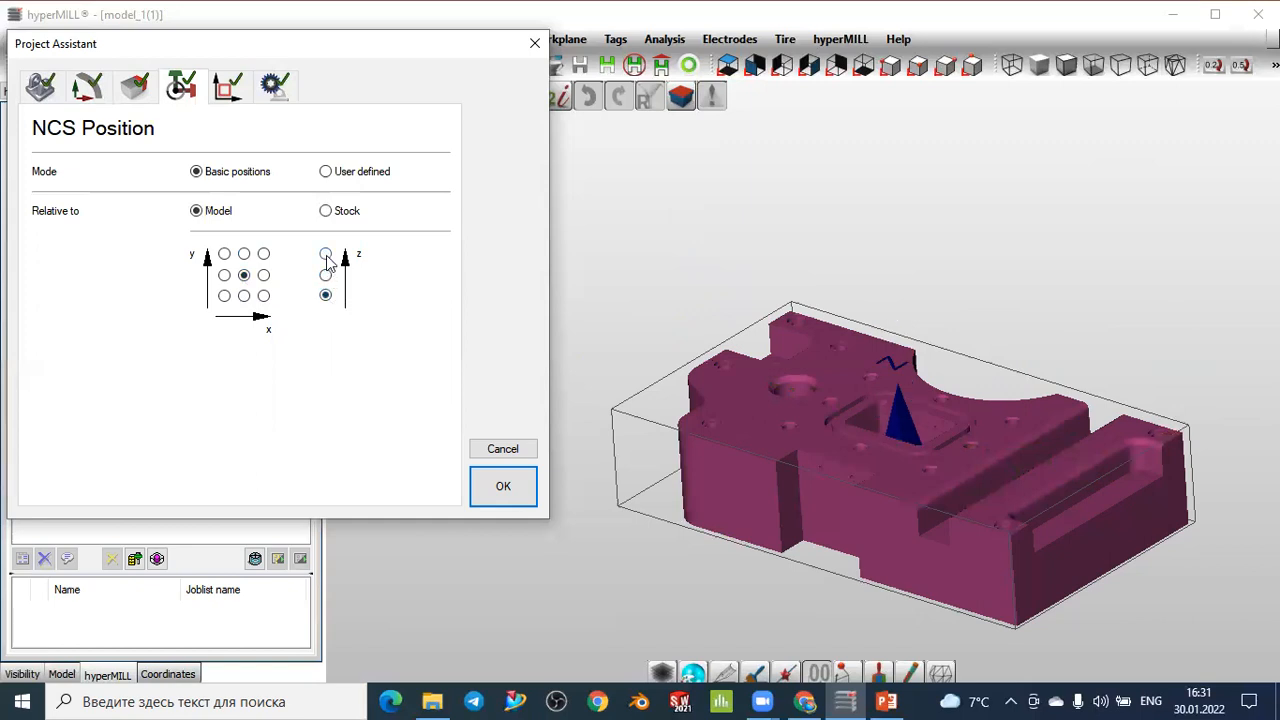
click(326, 255)
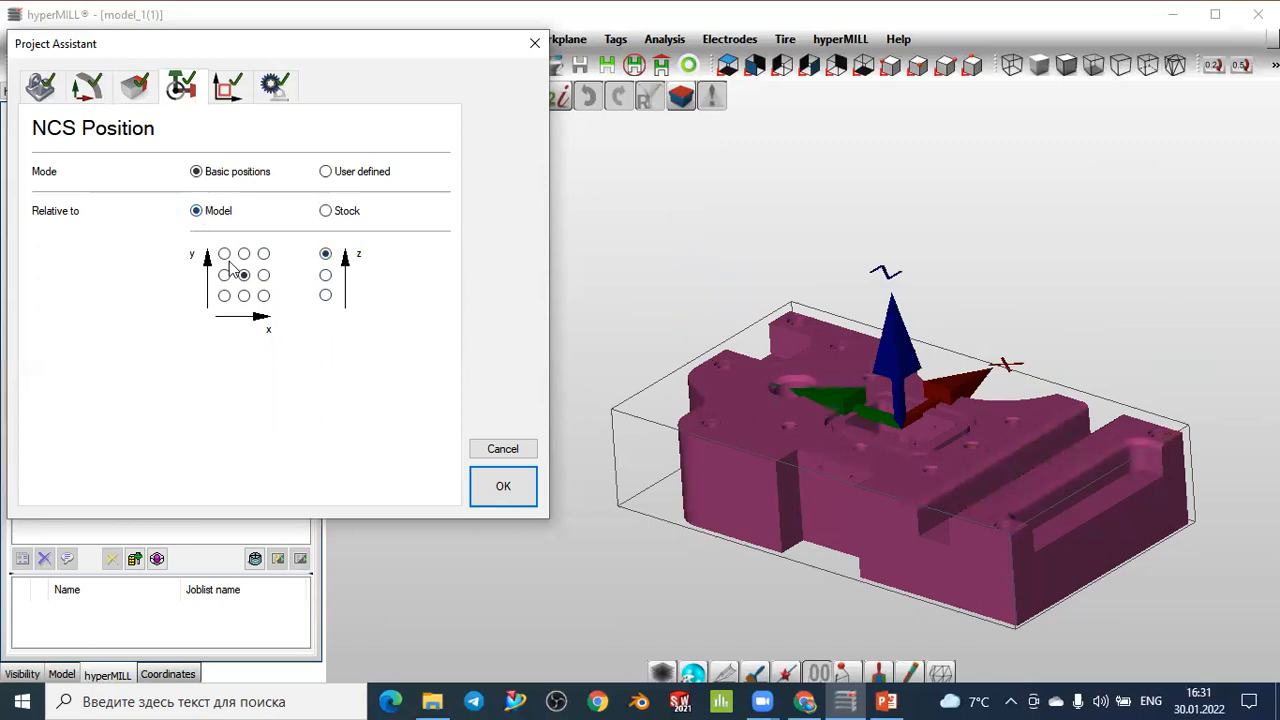
click(224, 296)
click(225, 255)
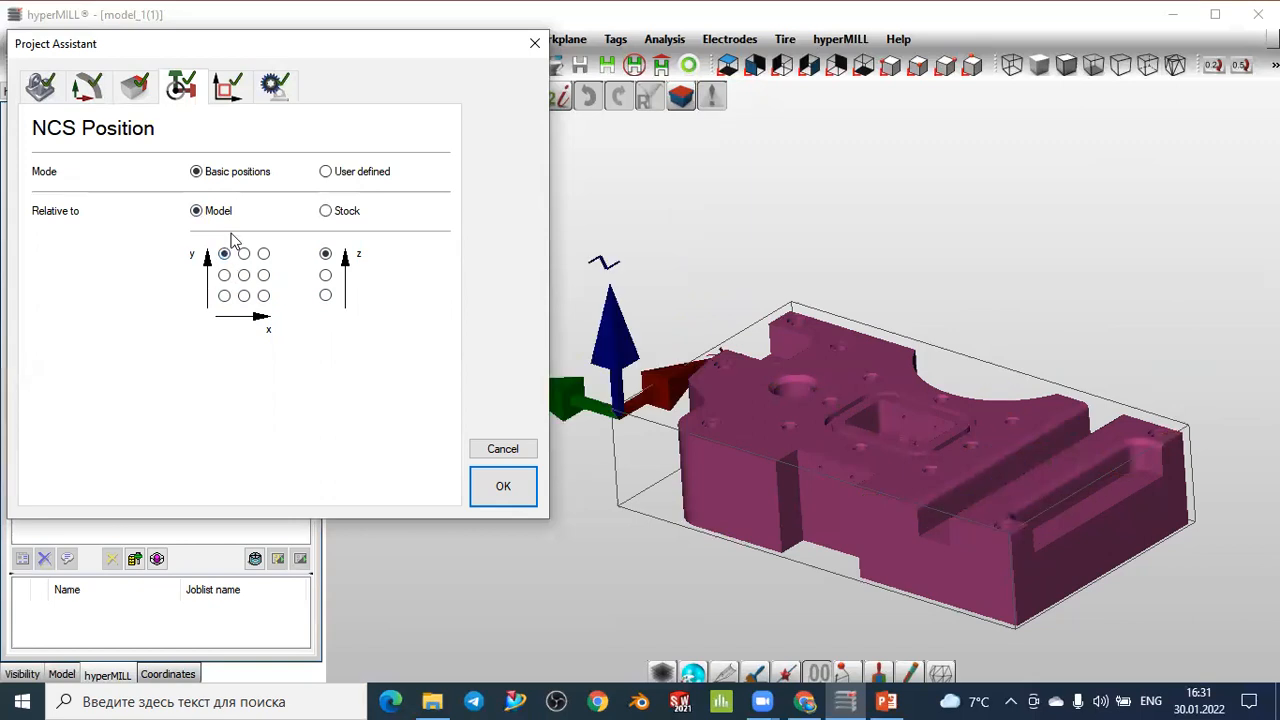
Step: Compare the NCS origin at the corner relative to Model and to Stock, keeping it relative to Stock
click(326, 212)
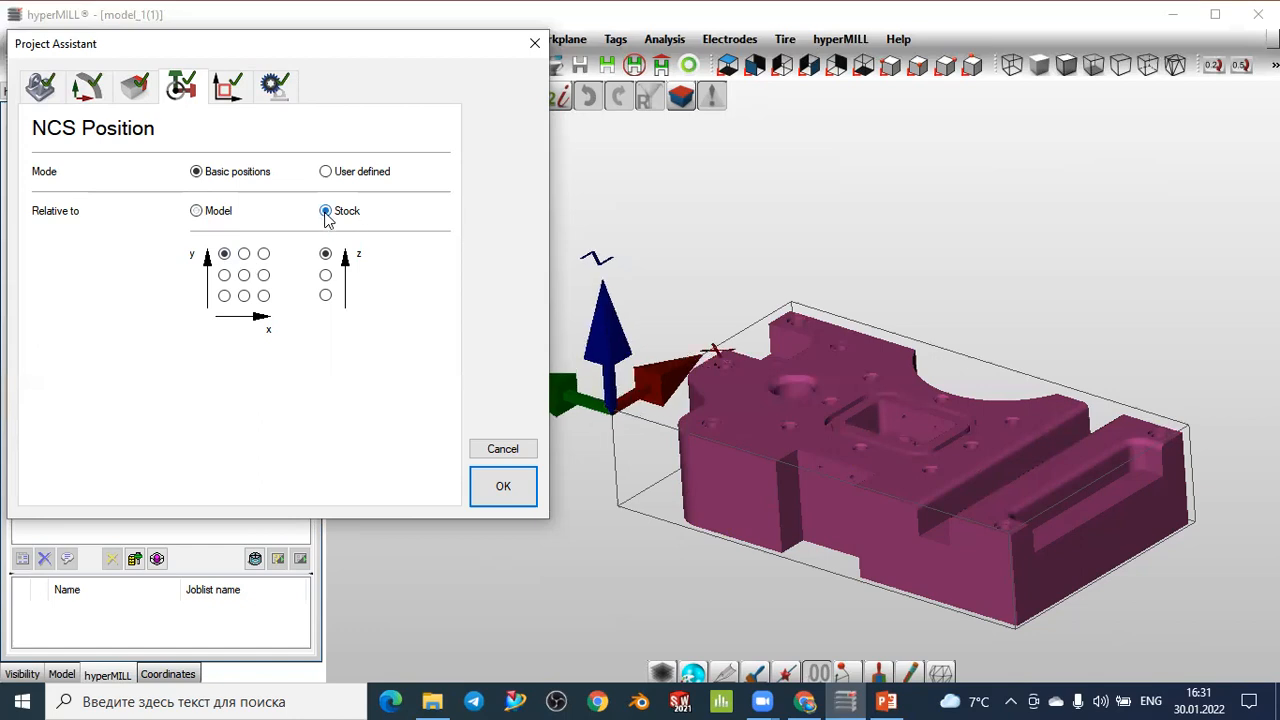
scroll(754, 237, up, 2)
scroll(754, 237, down, 3)
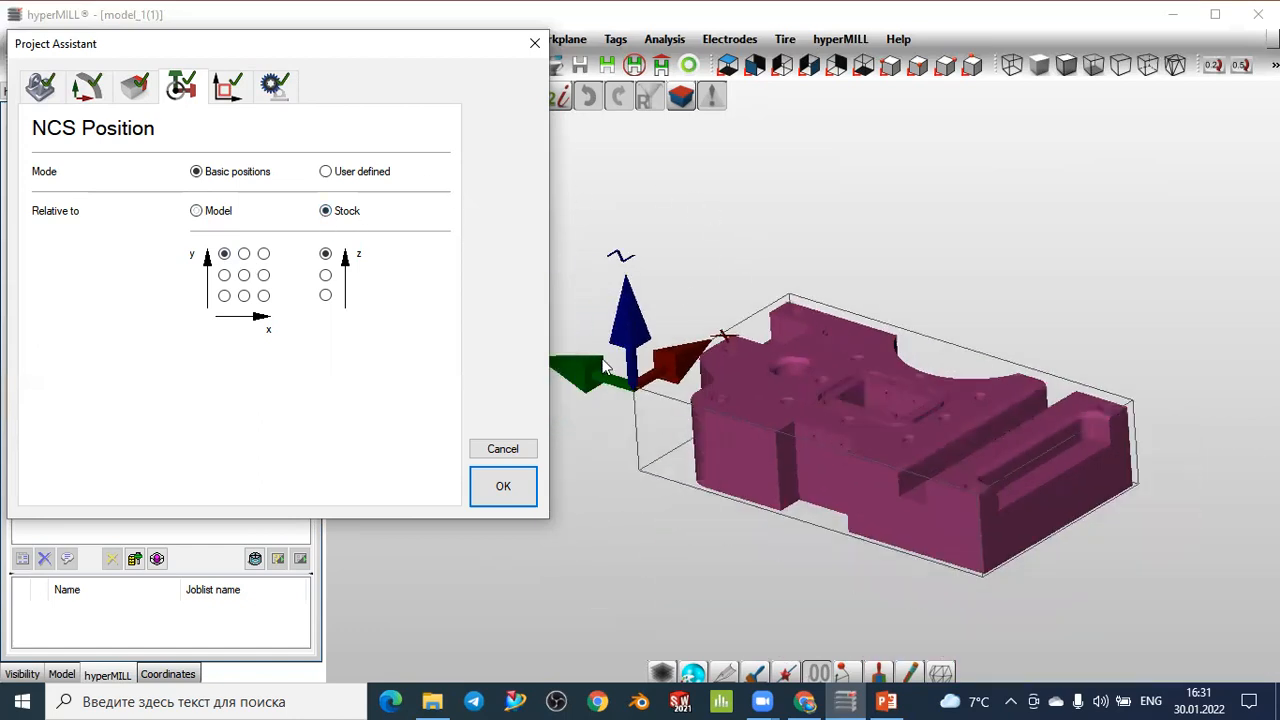
scroll(602, 360, up, 5)
scroll(650, 415, up, 5)
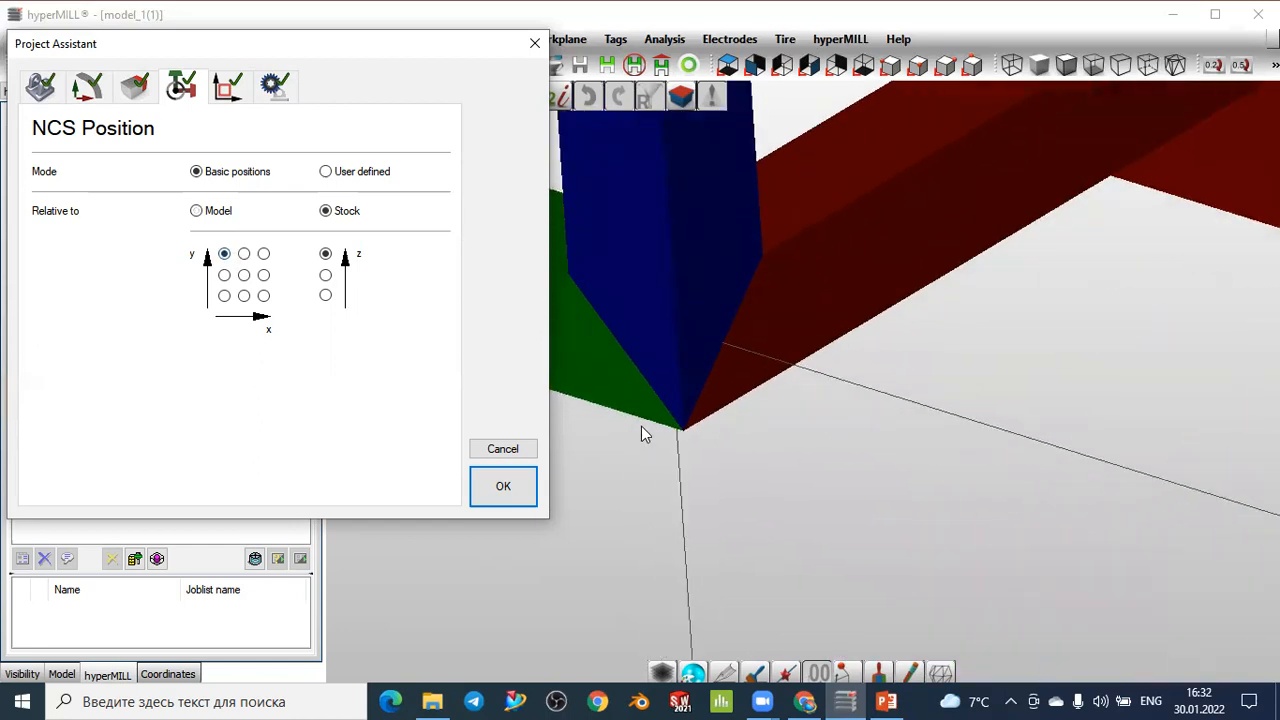
click(196, 211)
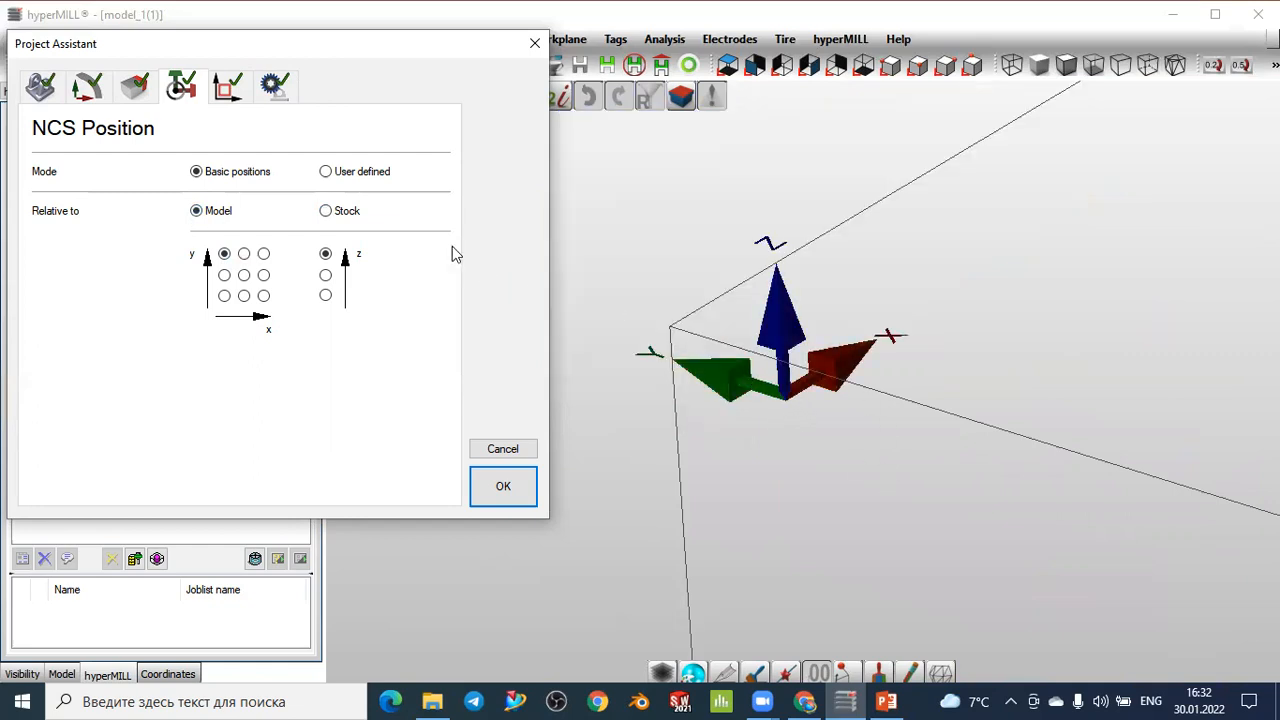
click(326, 211)
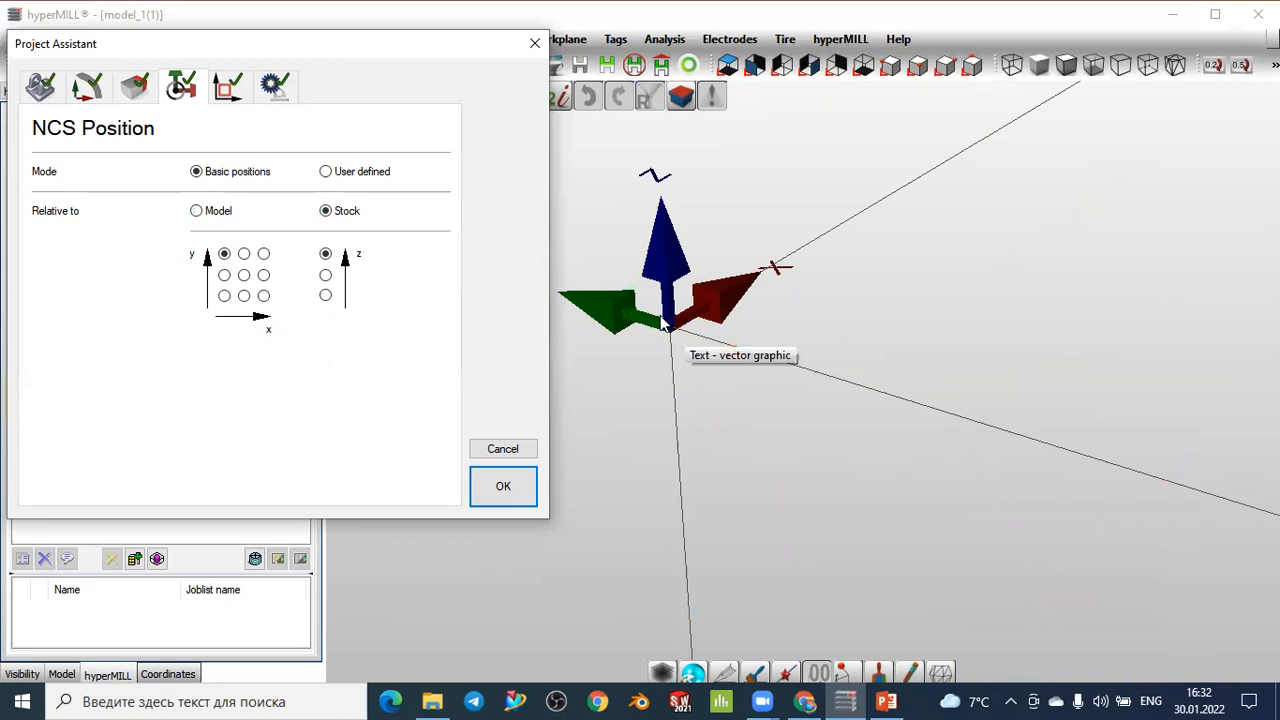
click(210, 213)
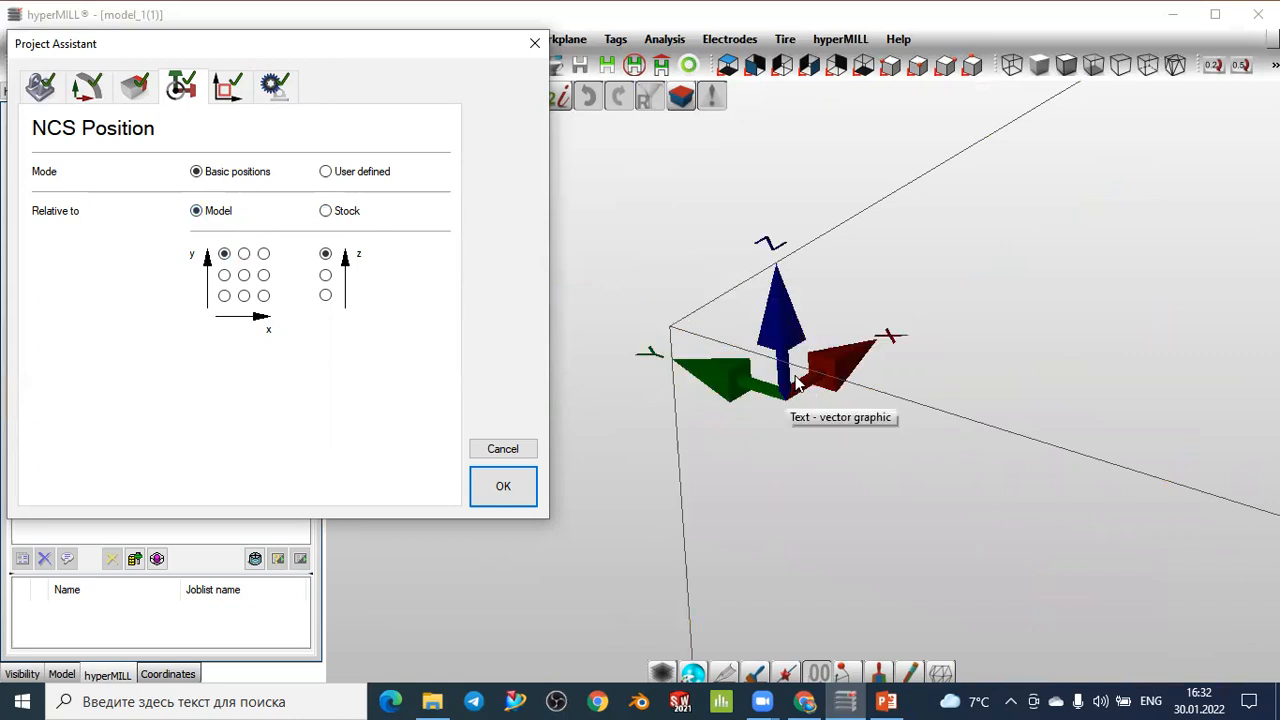
click(326, 212)
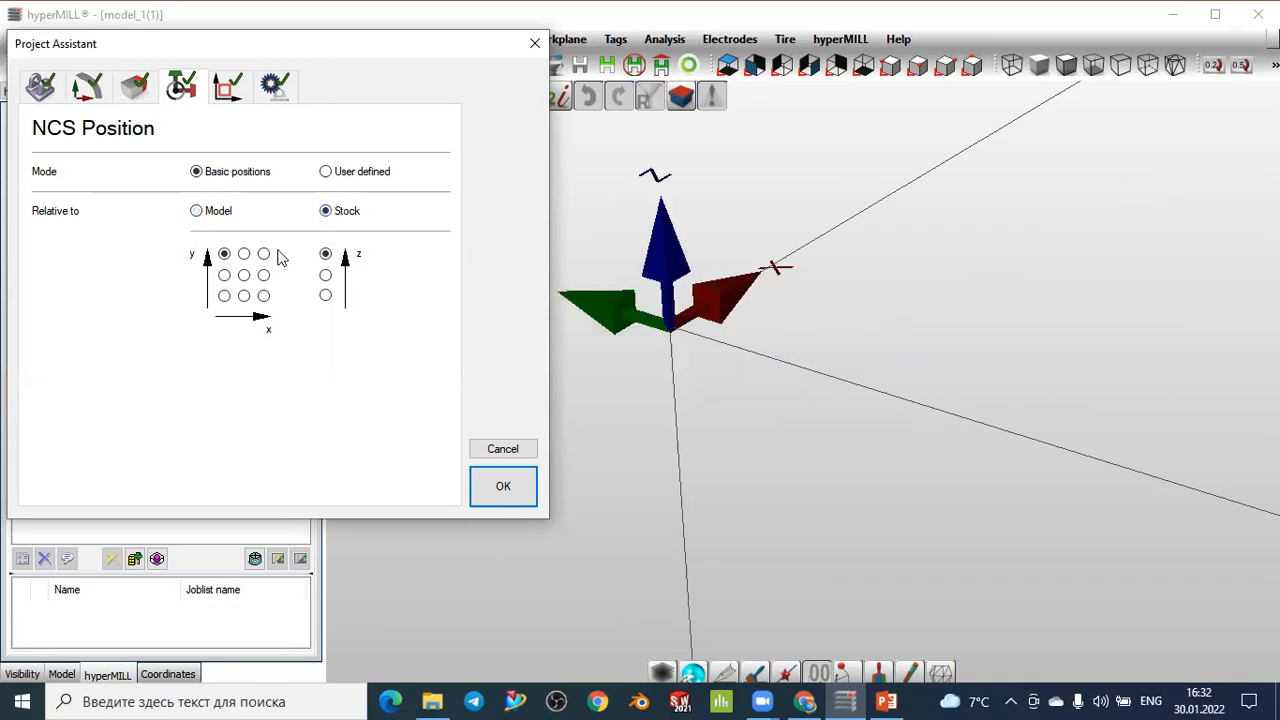
scroll(622, 352, down, 5)
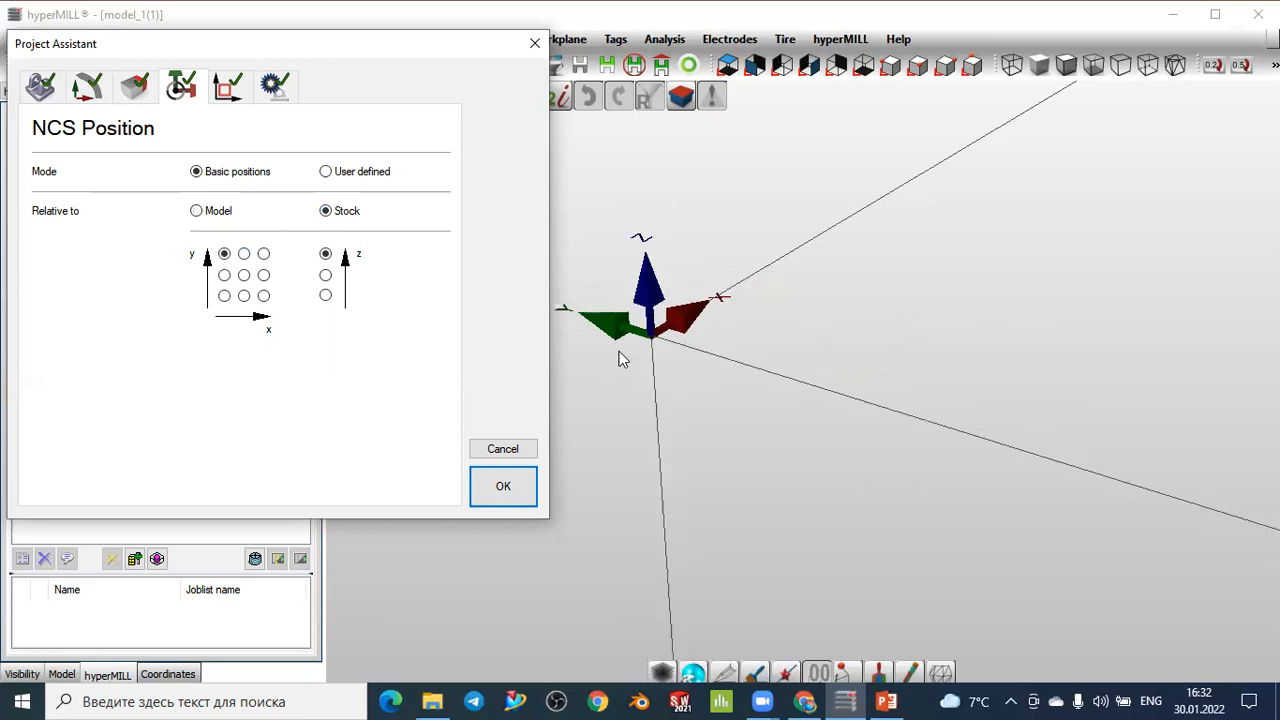
scroll(628, 350, down, 4)
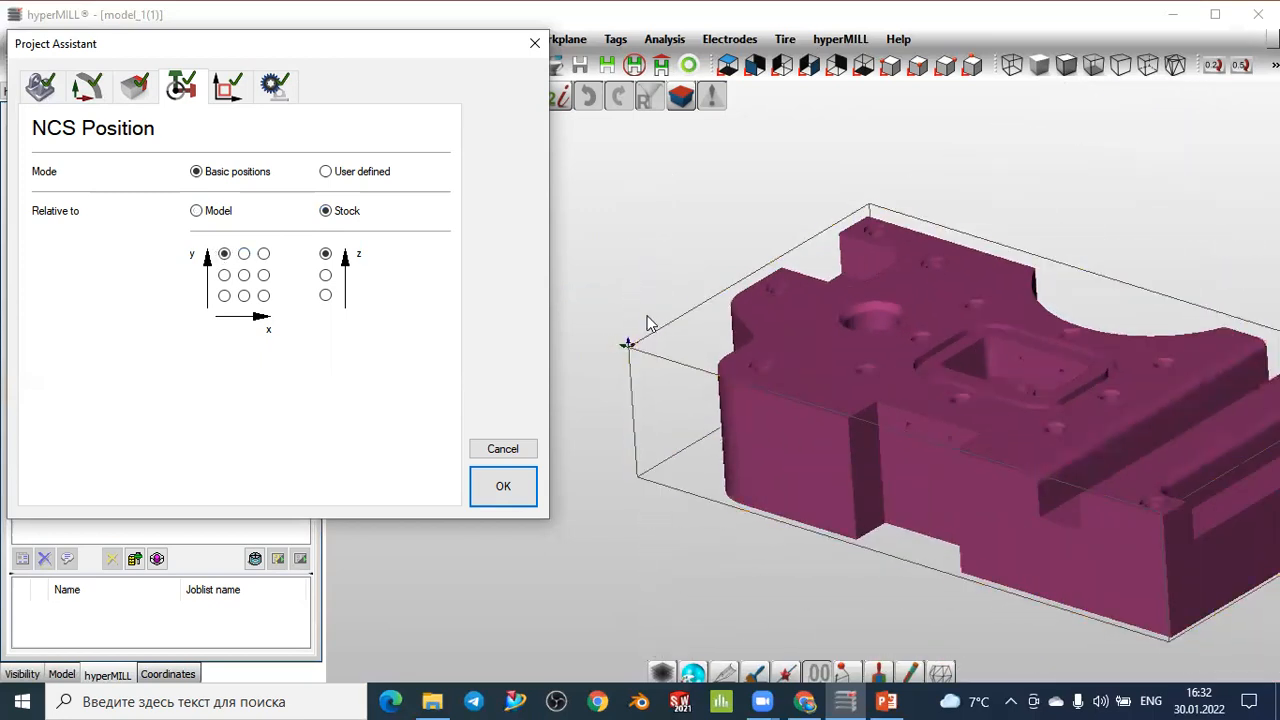
scroll(630, 355, up, 5)
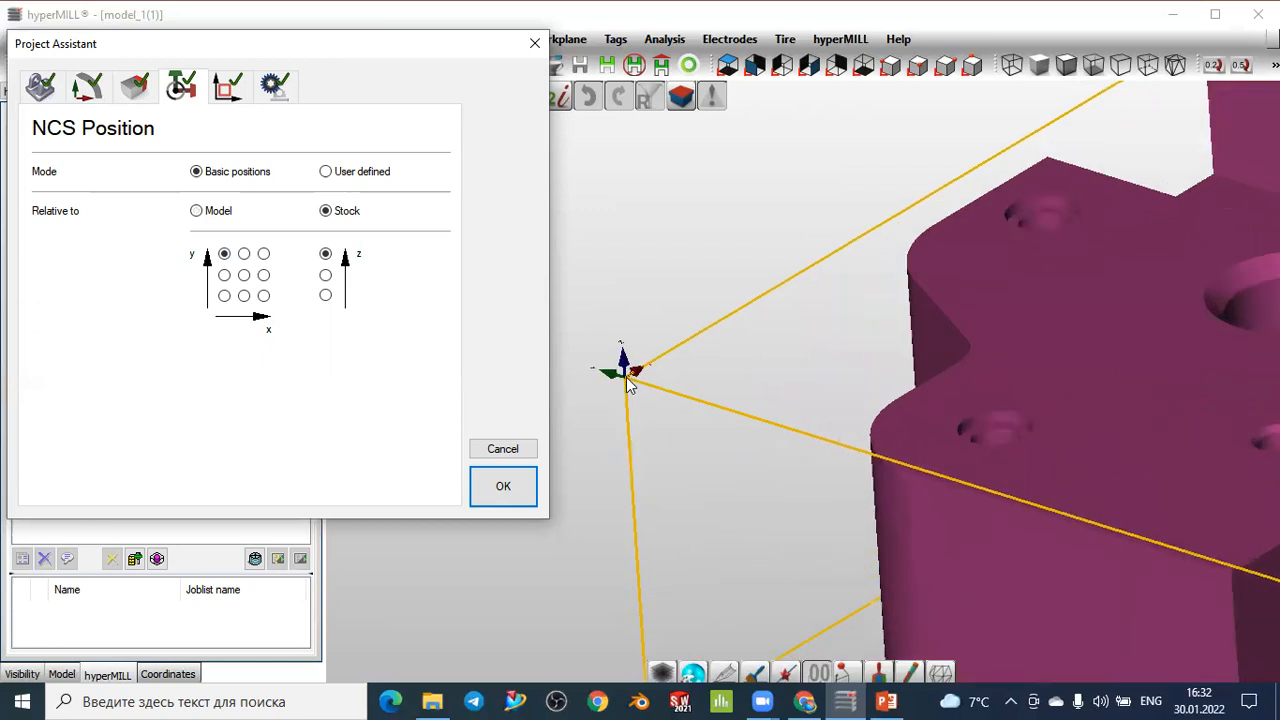
Step: Examine the Frames settings, checking the orthogonal frames around the part and the global clearance plane value
click(228, 90)
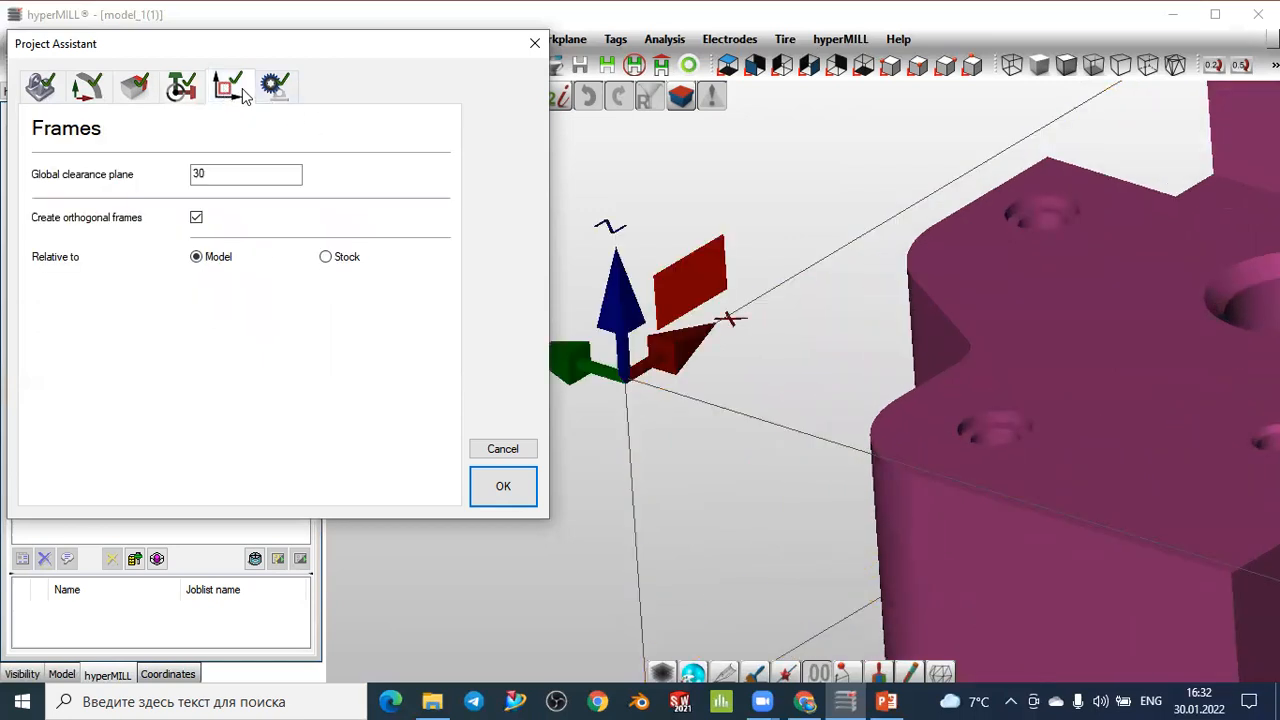
scroll(700, 347, down, 2)
scroll(700, 347, down, 3)
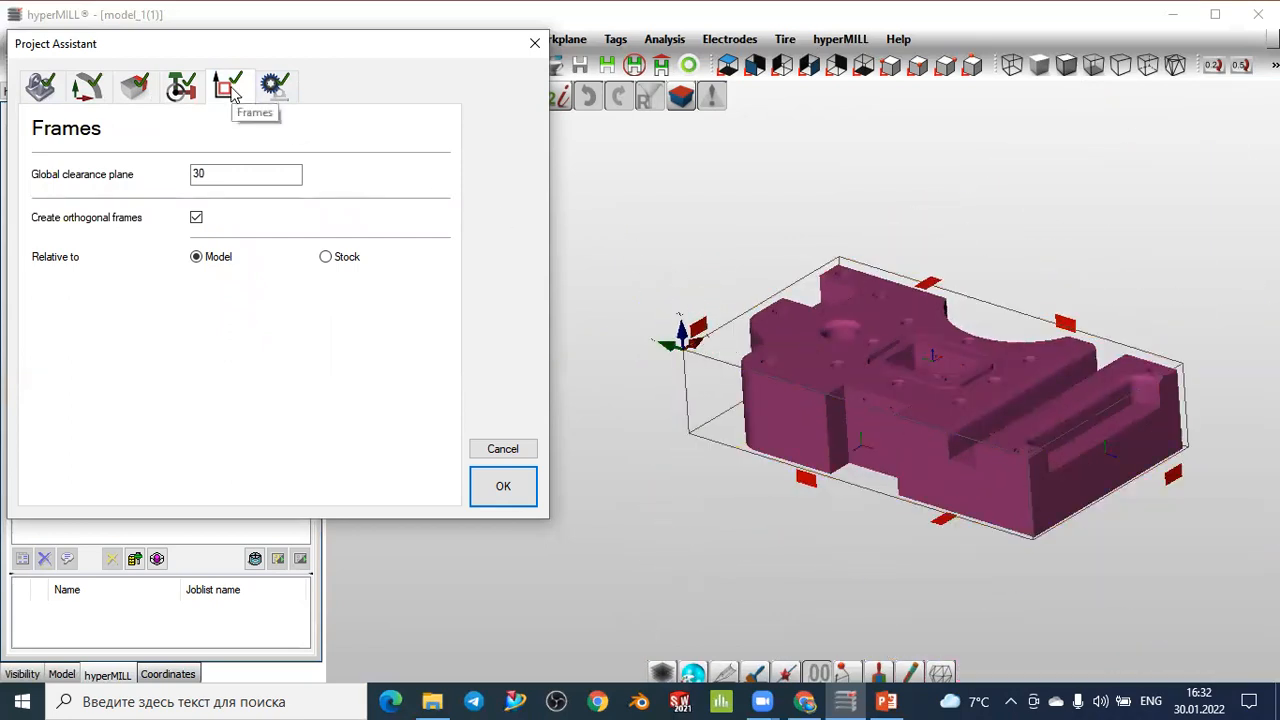
middle_drag(681, 217, 709, 227)
mouse_move(712, 234)
right_down()
mouse_move(740, 266)
mouse_move(714, 208)
mouse_move(663, 210)
mouse_move(745, 248)
mouse_move(820, 251)
mouse_move(763, 277)
mouse_move(678, 229)
mouse_move(640, 229)
mouse_move(666, 249)
right_up()
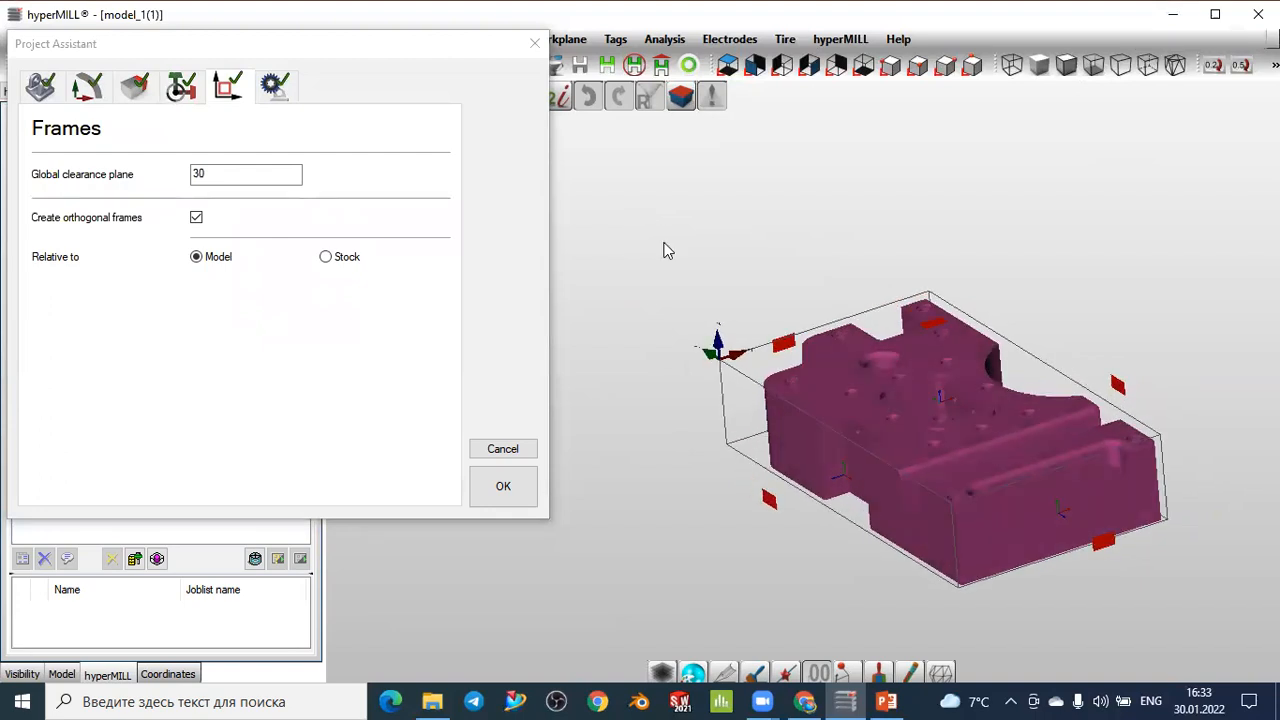
click(240, 176)
double_click(212, 173)
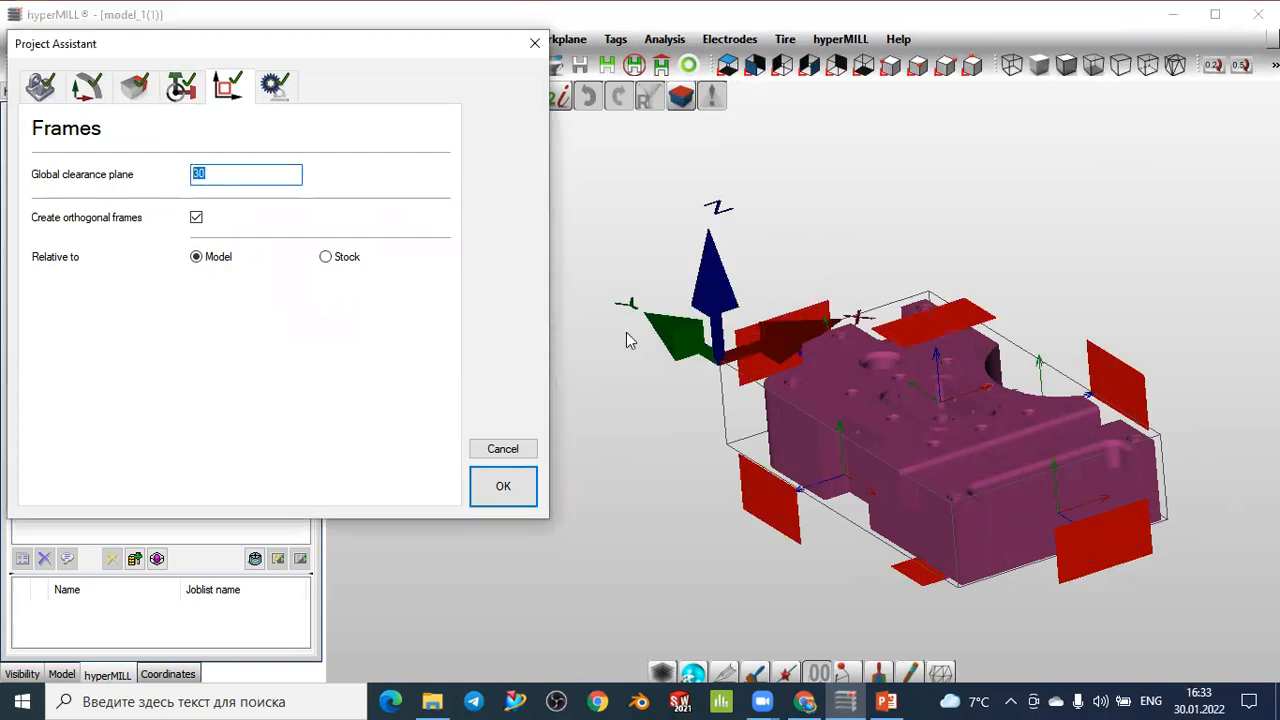
right_drag(808, 242, 852, 237)
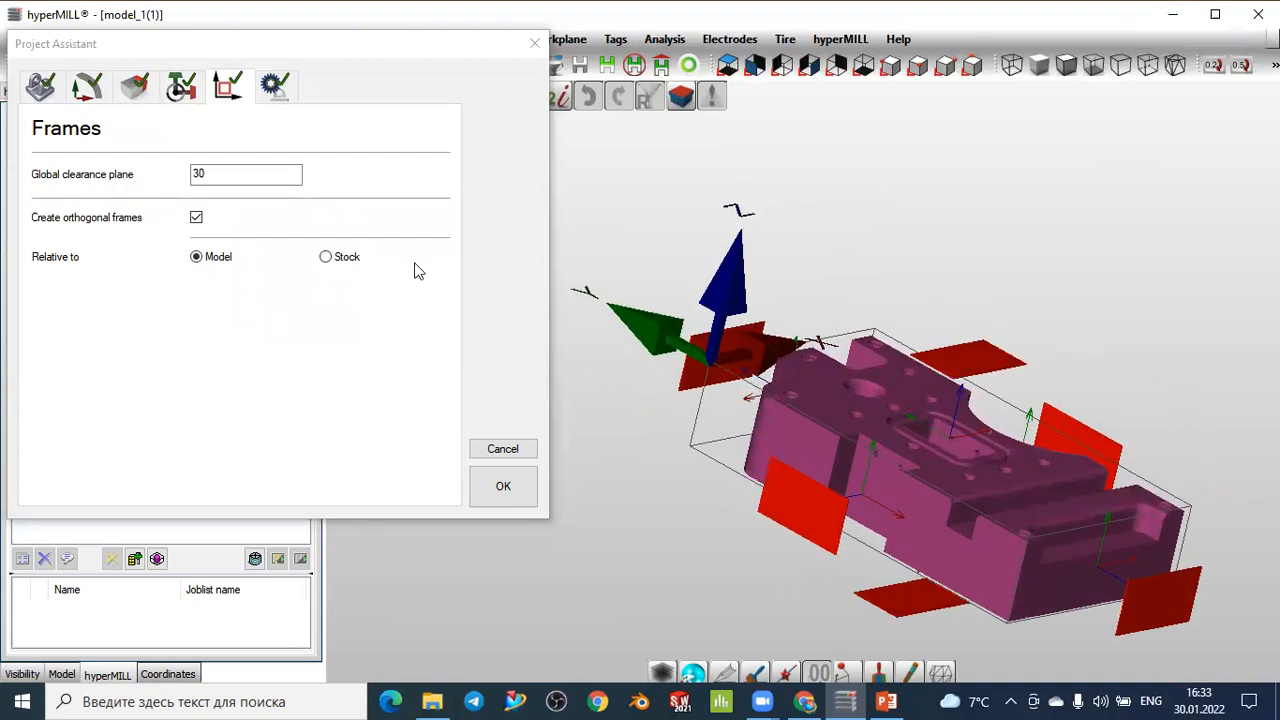
Step: Turn orthogonal frame creation off and back on, and set the frames relative to Stock
click(196, 219)
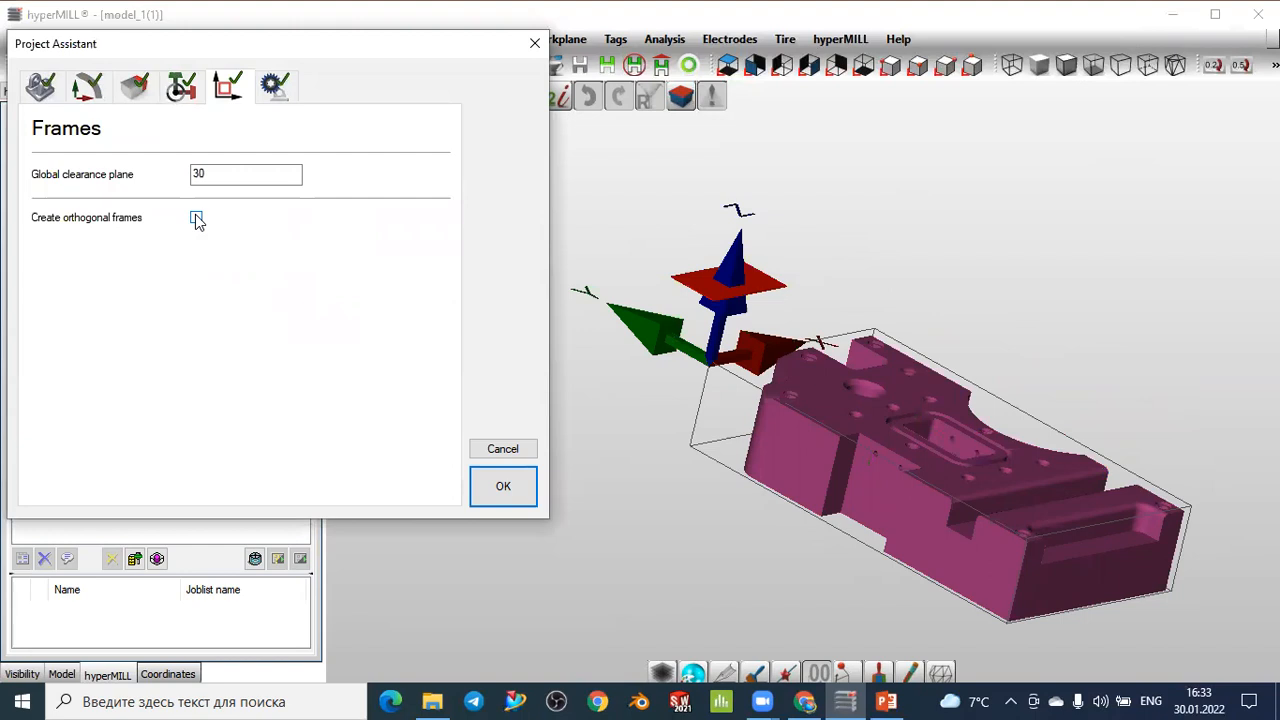
click(196, 219)
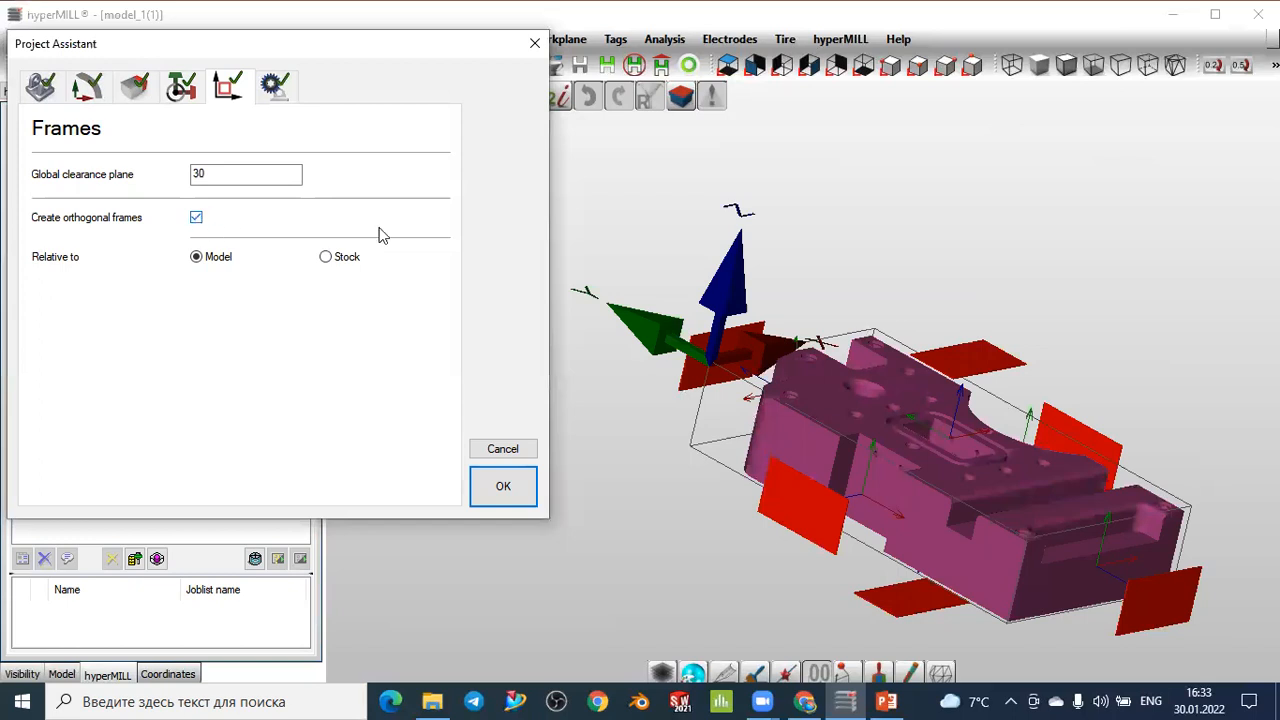
middle_drag(1068, 277, 1028, 263)
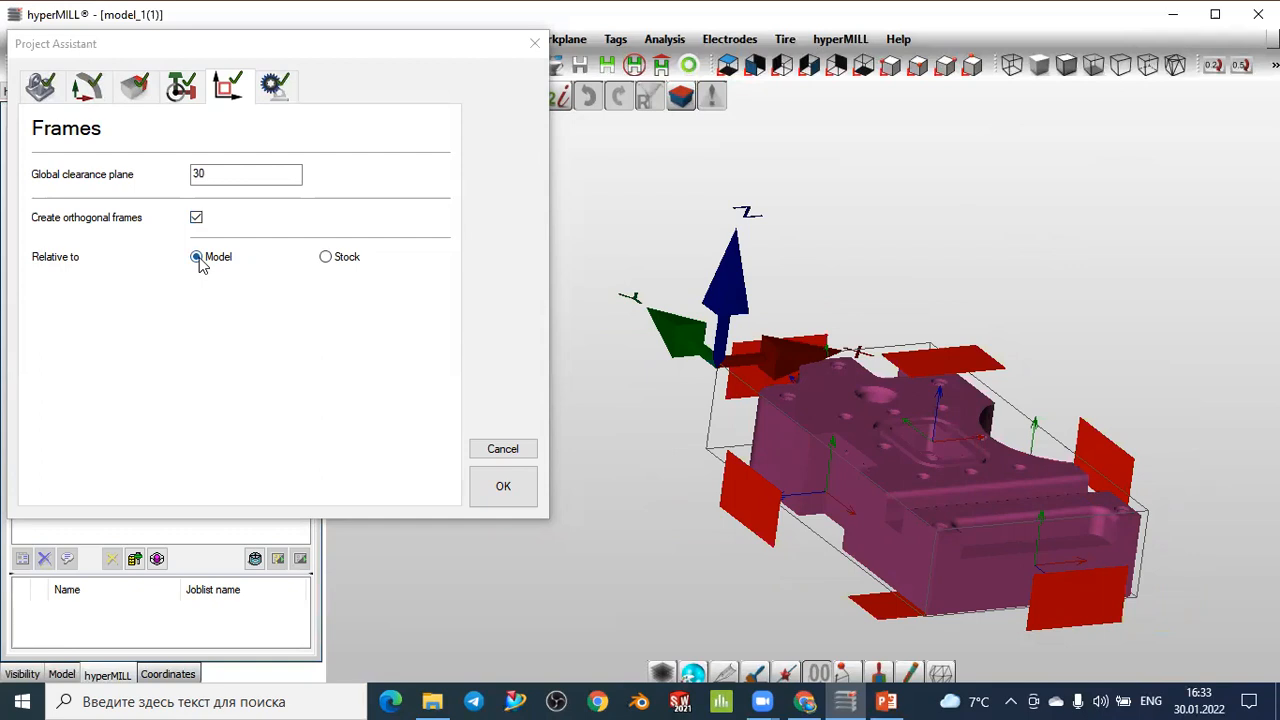
click(327, 259)
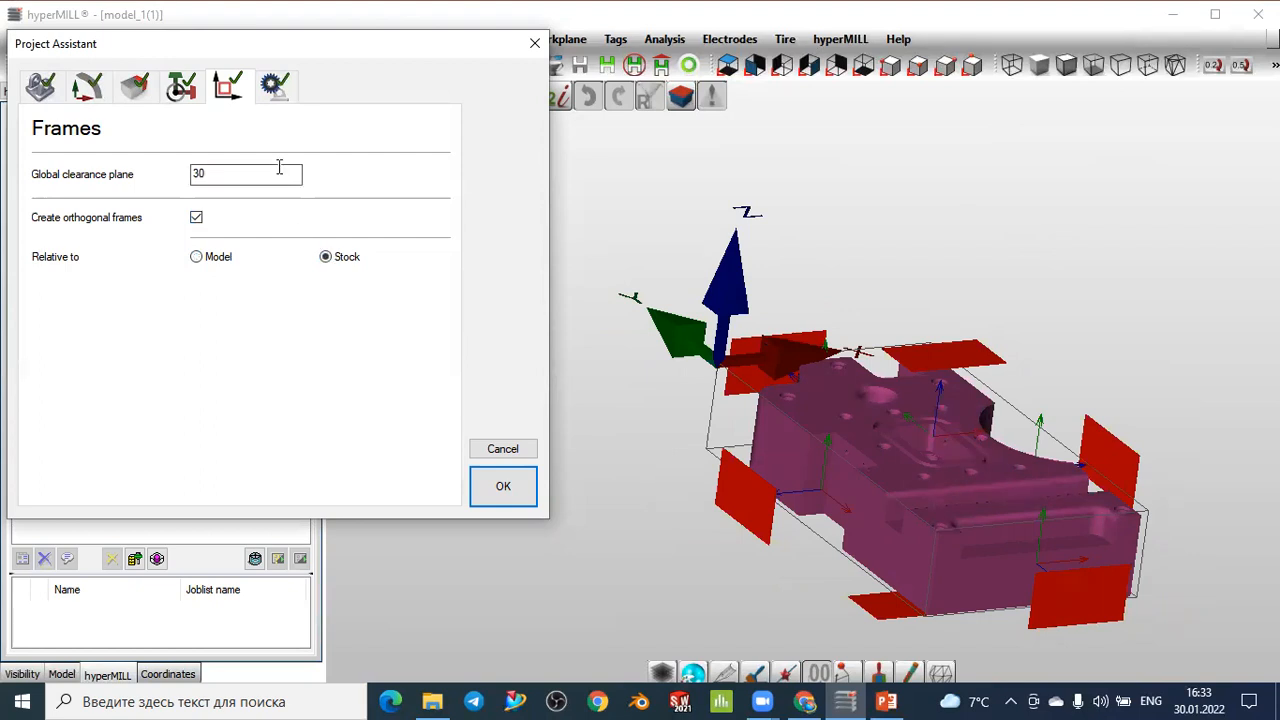
Step: Review the job list, milling area and stock model names in the final setup settings
click(276, 90)
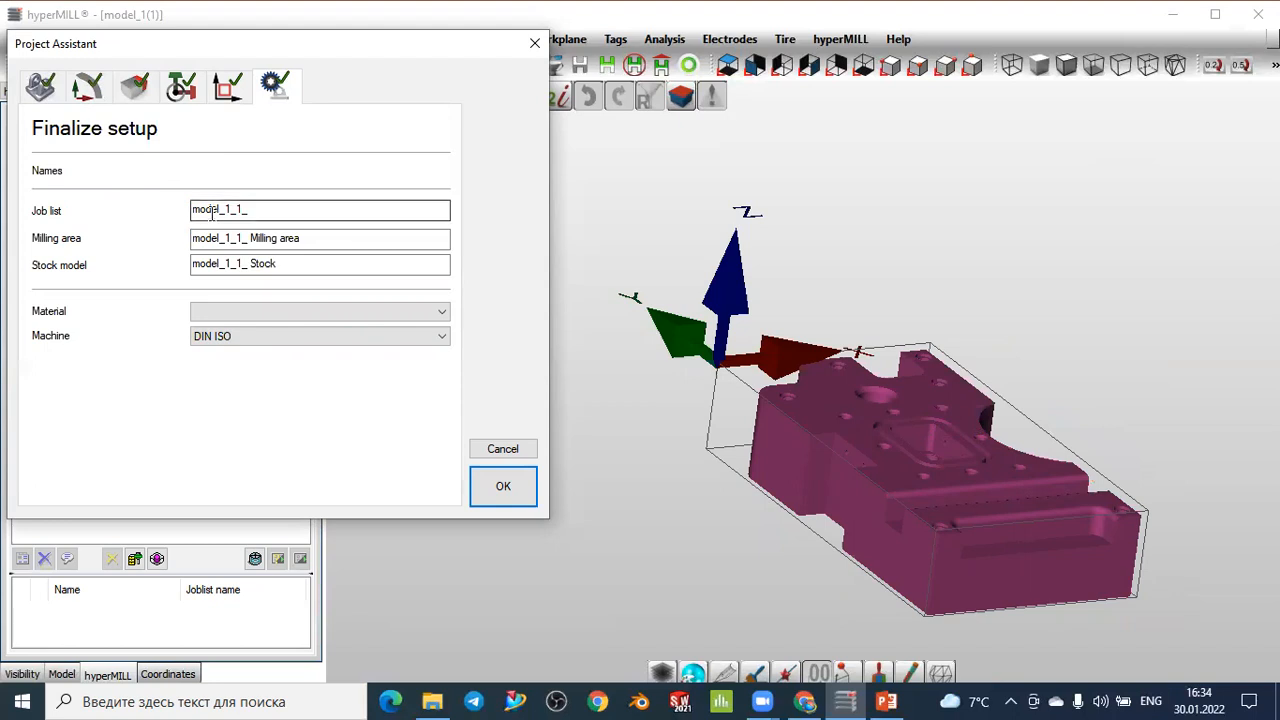
drag(258, 209, 169, 207)
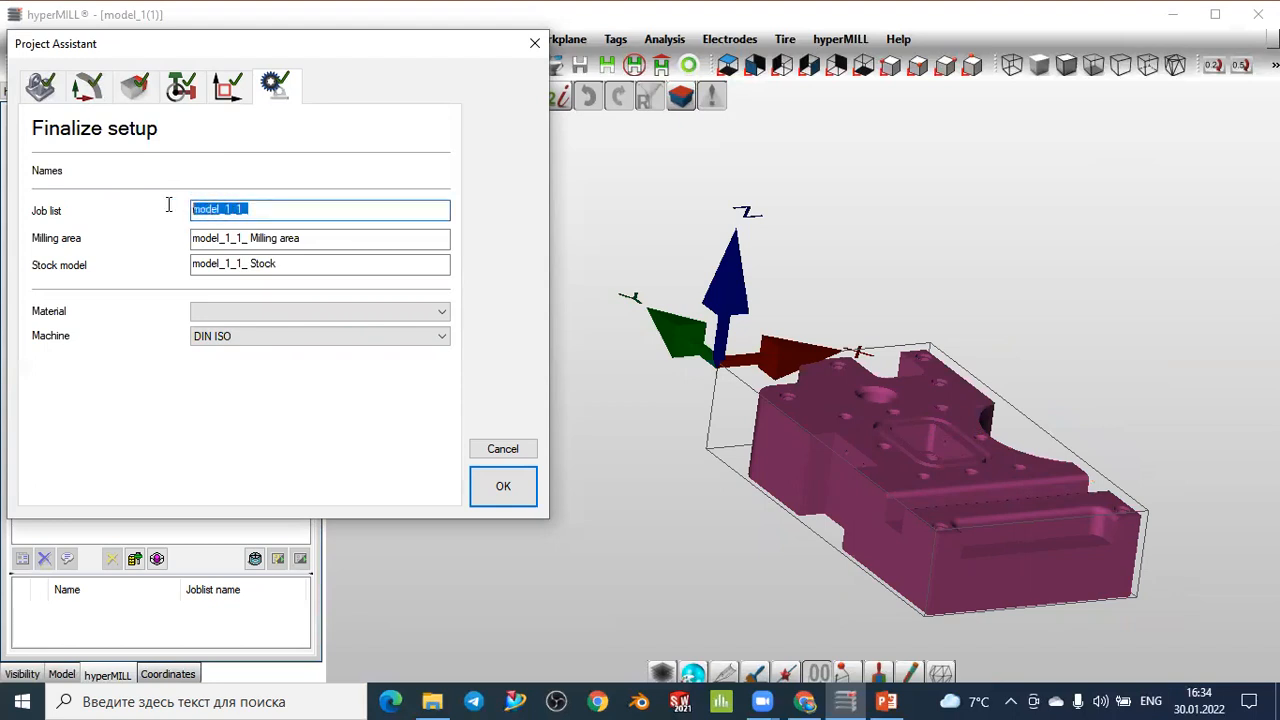
click(262, 210)
click(286, 265)
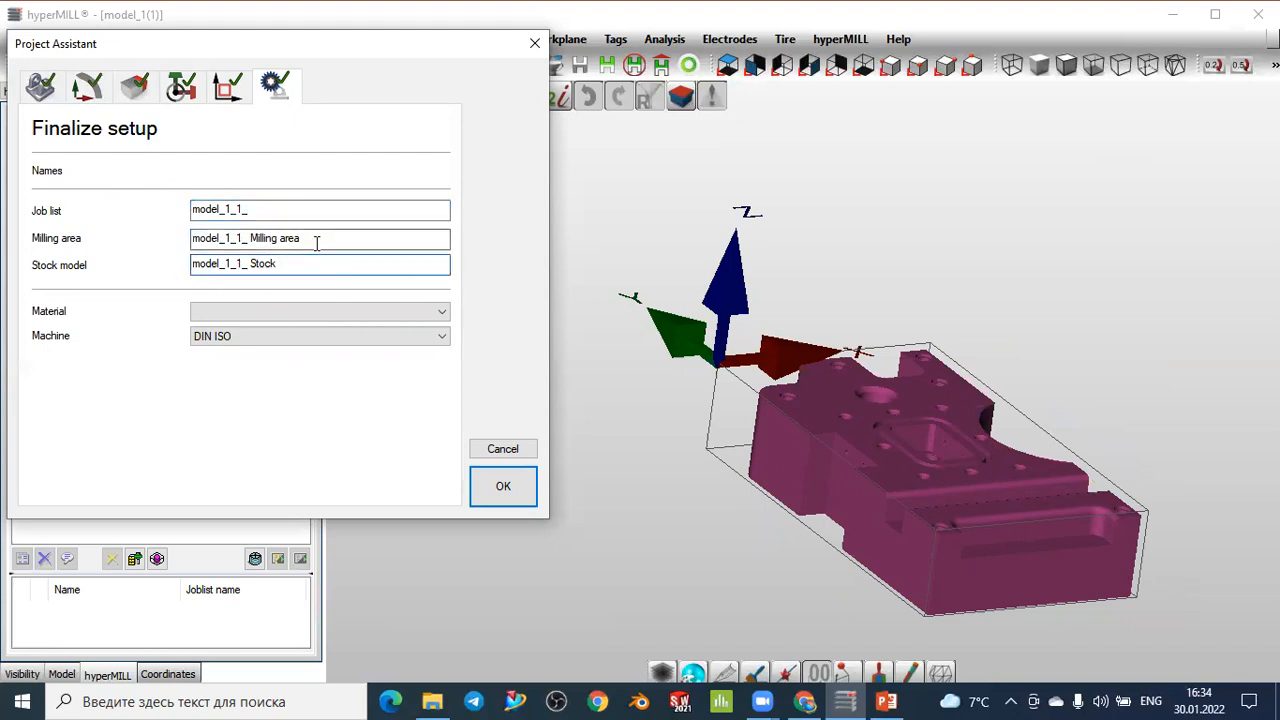
Step: Finalize the project setup with the proposed model_1_1_ names and the DIN ISO machine, and select the created job list
click(316, 242)
click(306, 210)
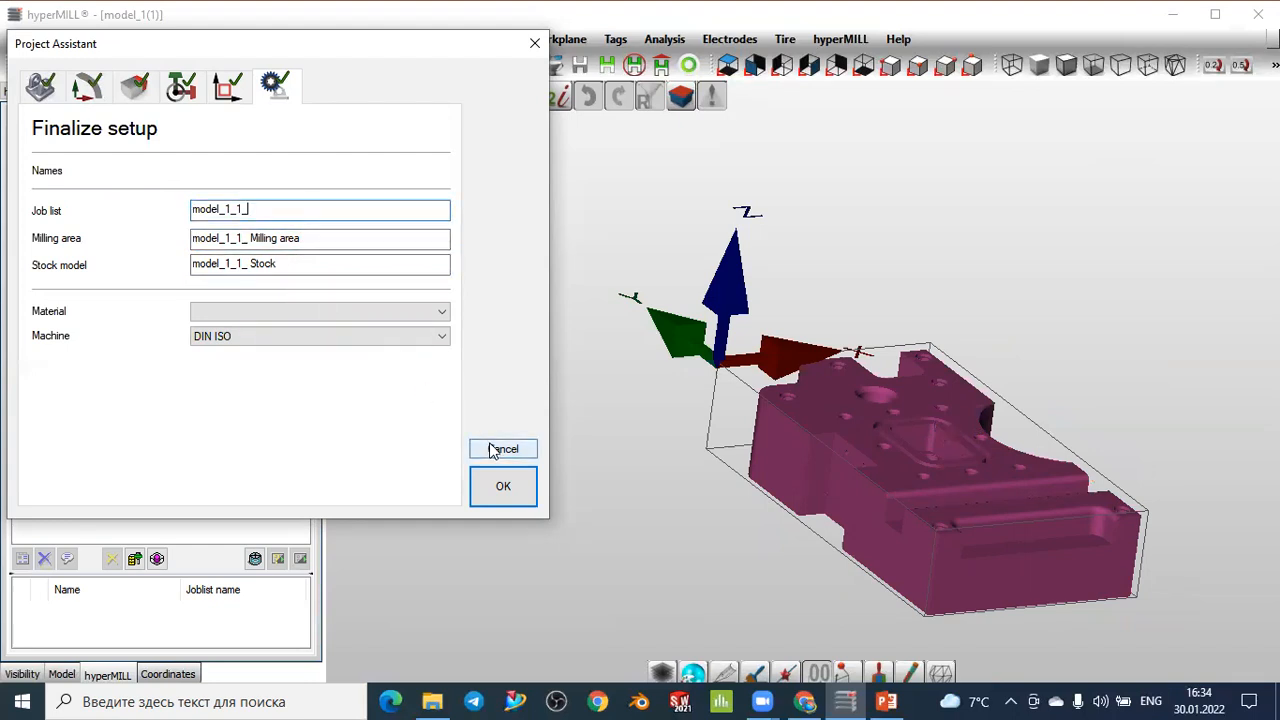
click(503, 487)
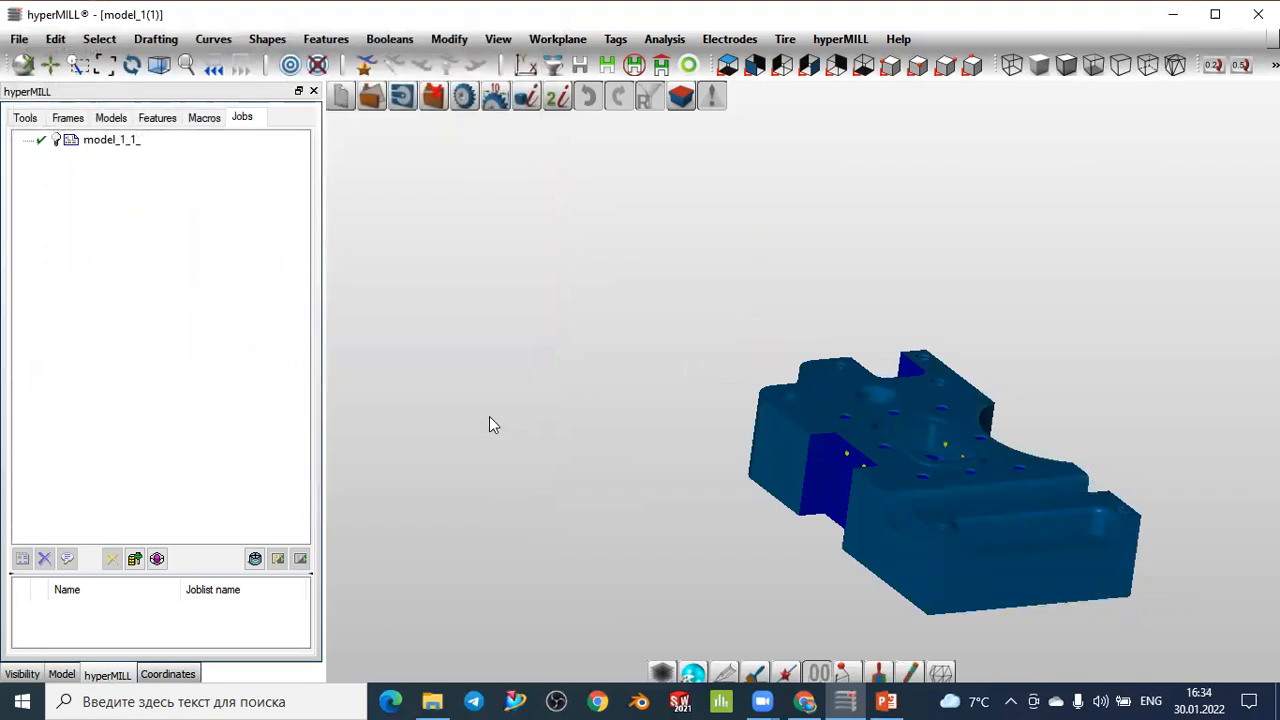
click(101, 146)
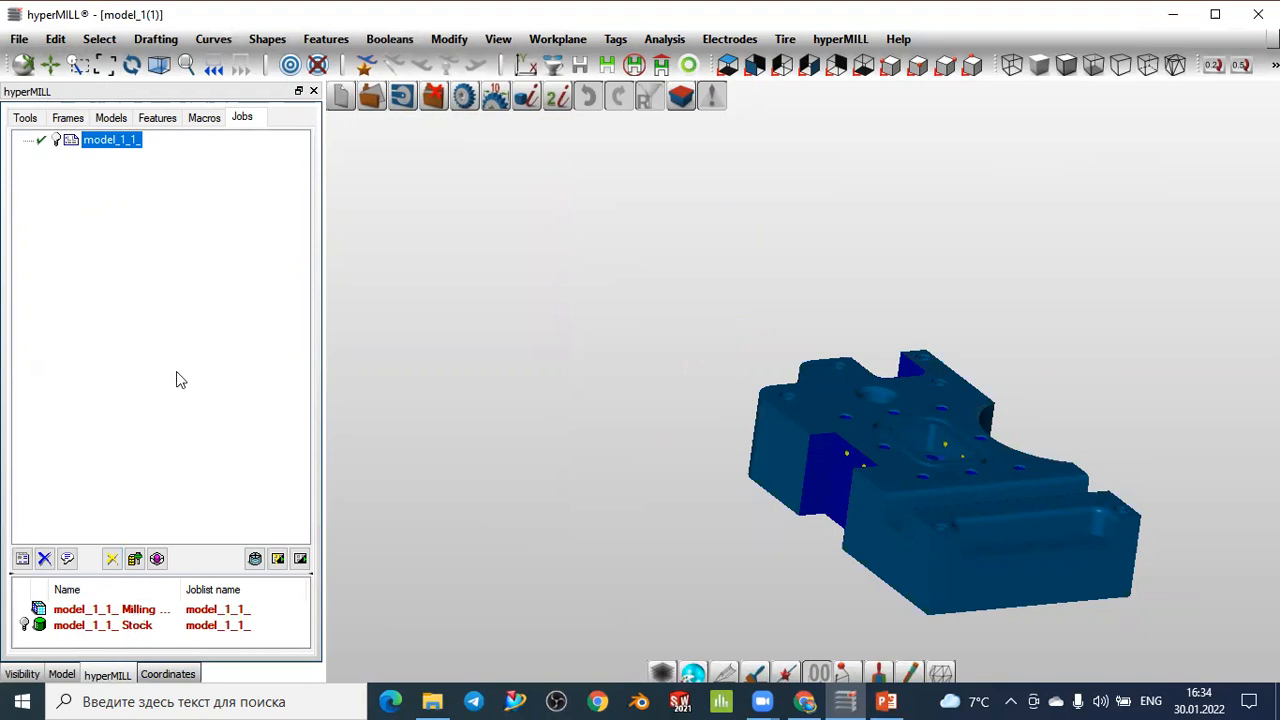
Step: Review the project's coordinate systems, checking the NCS and the orthogonal frames from Top to Back
click(69, 119)
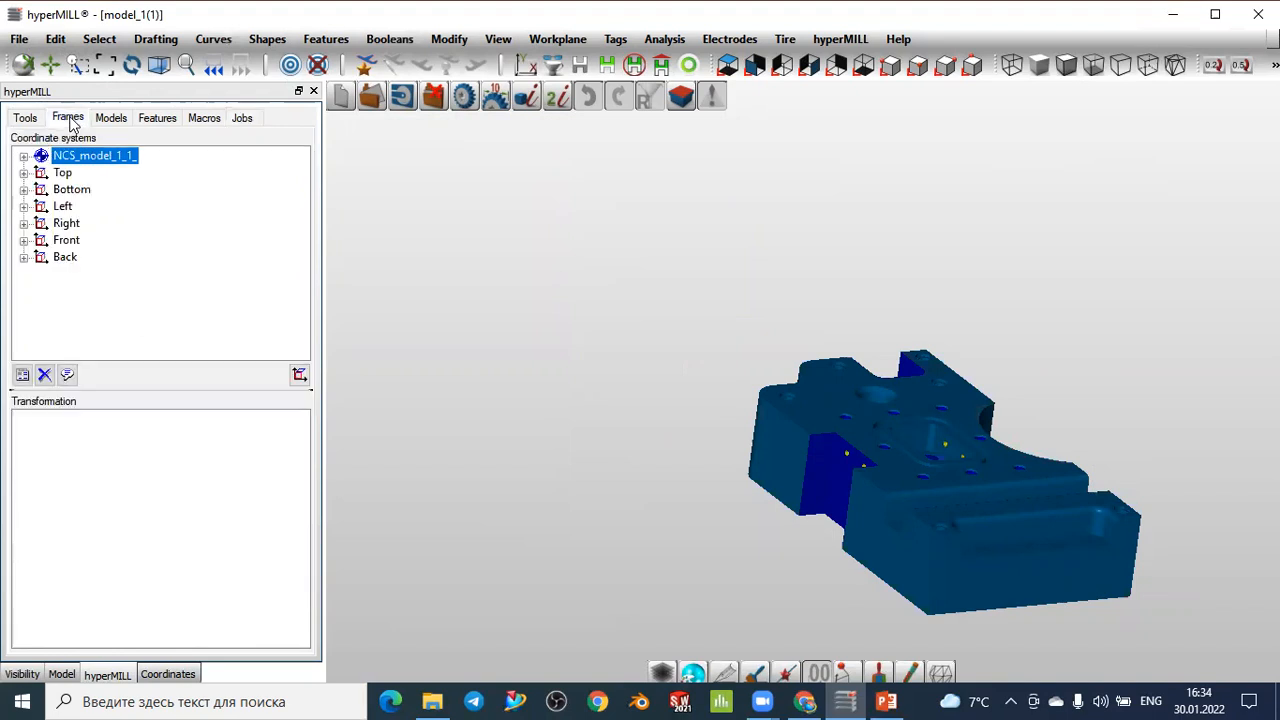
click(66, 175)
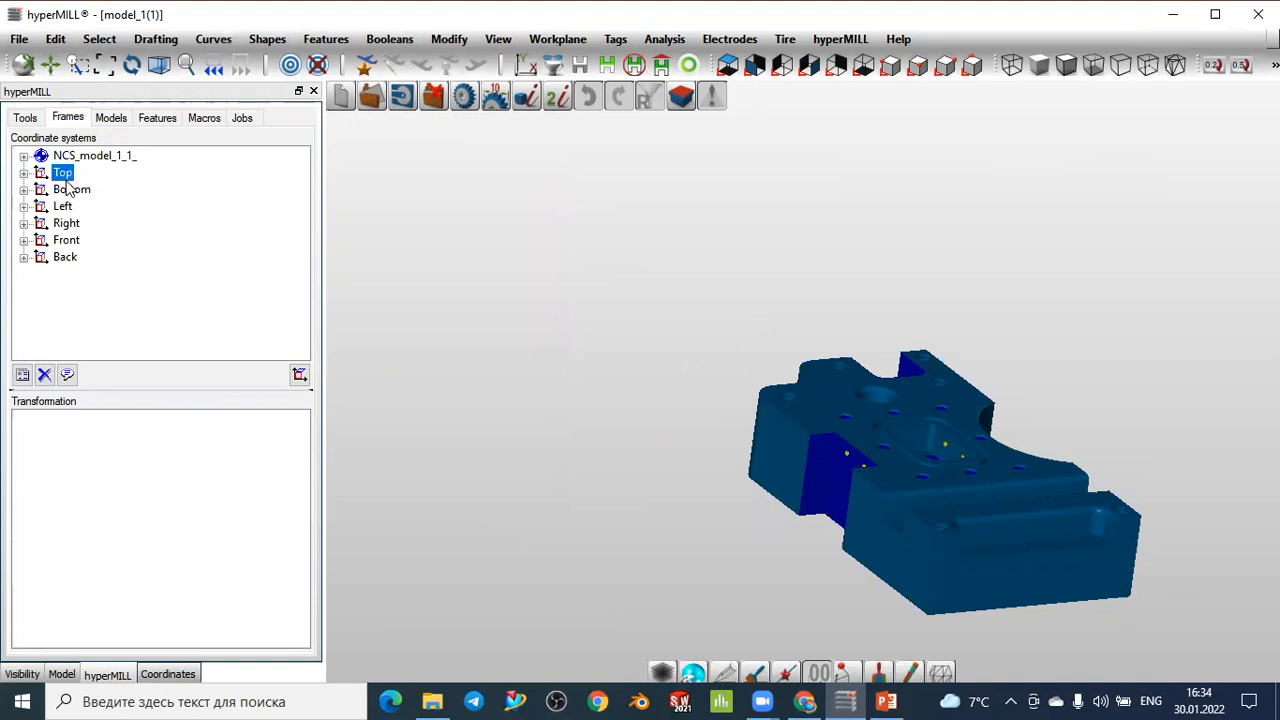
click(66, 206)
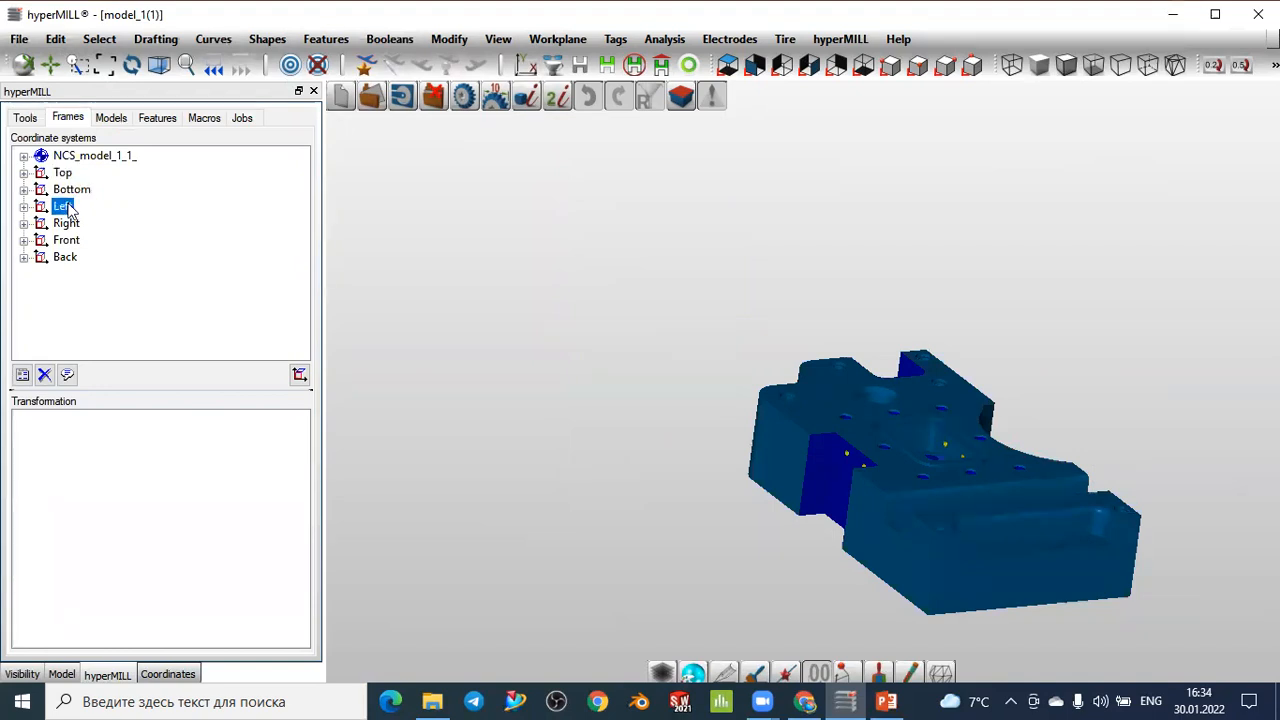
click(70, 256)
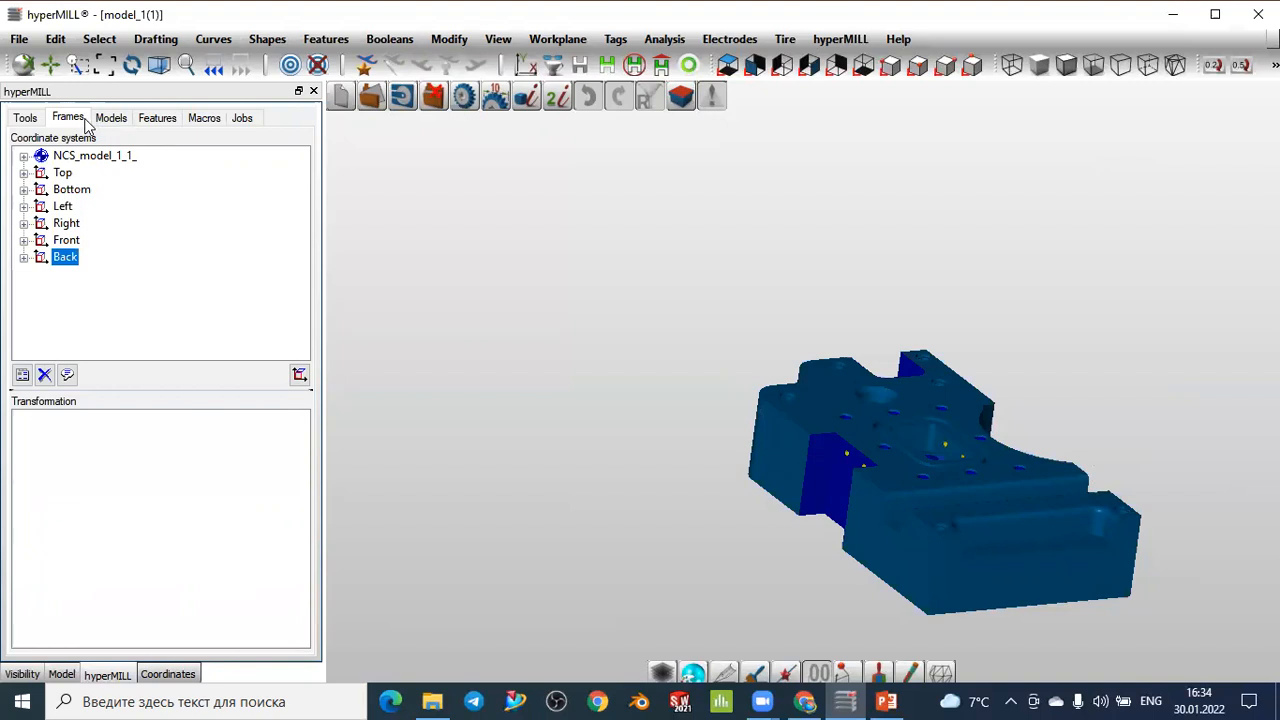
Step: Check the project's milling area and stock model, and look through the feature lists and macros before returning to the job list
click(109, 119)
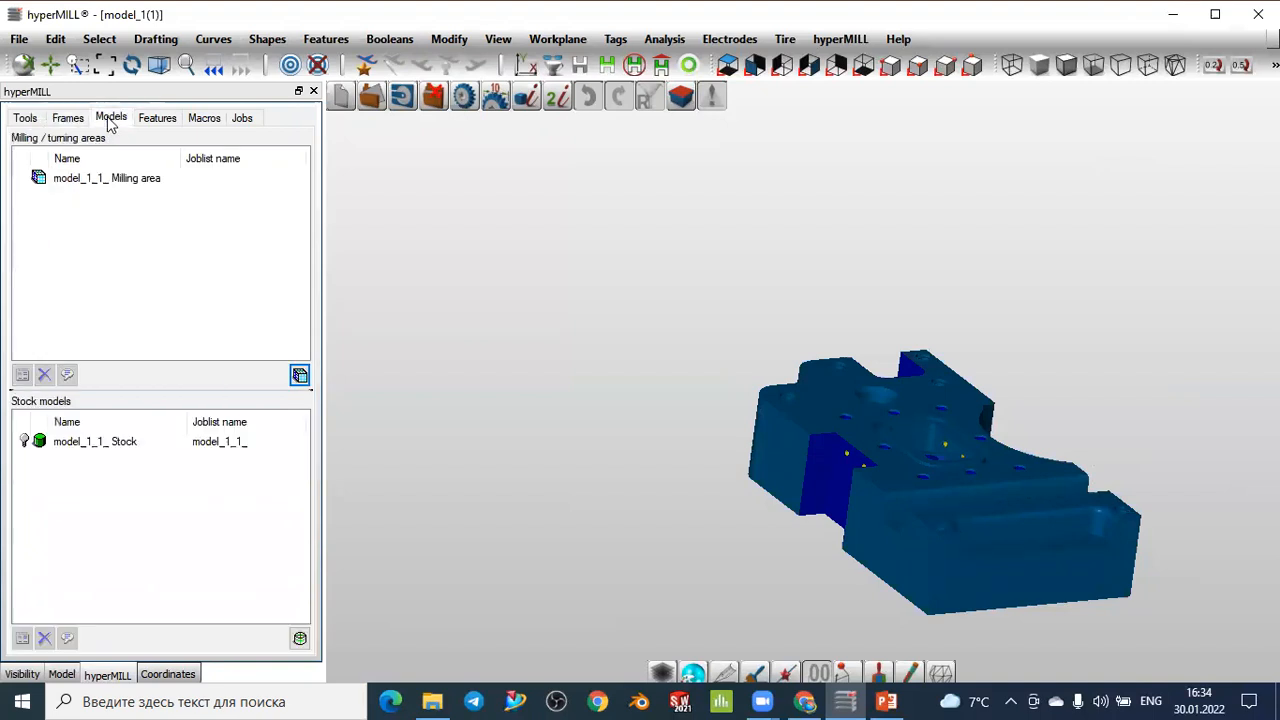
click(101, 189)
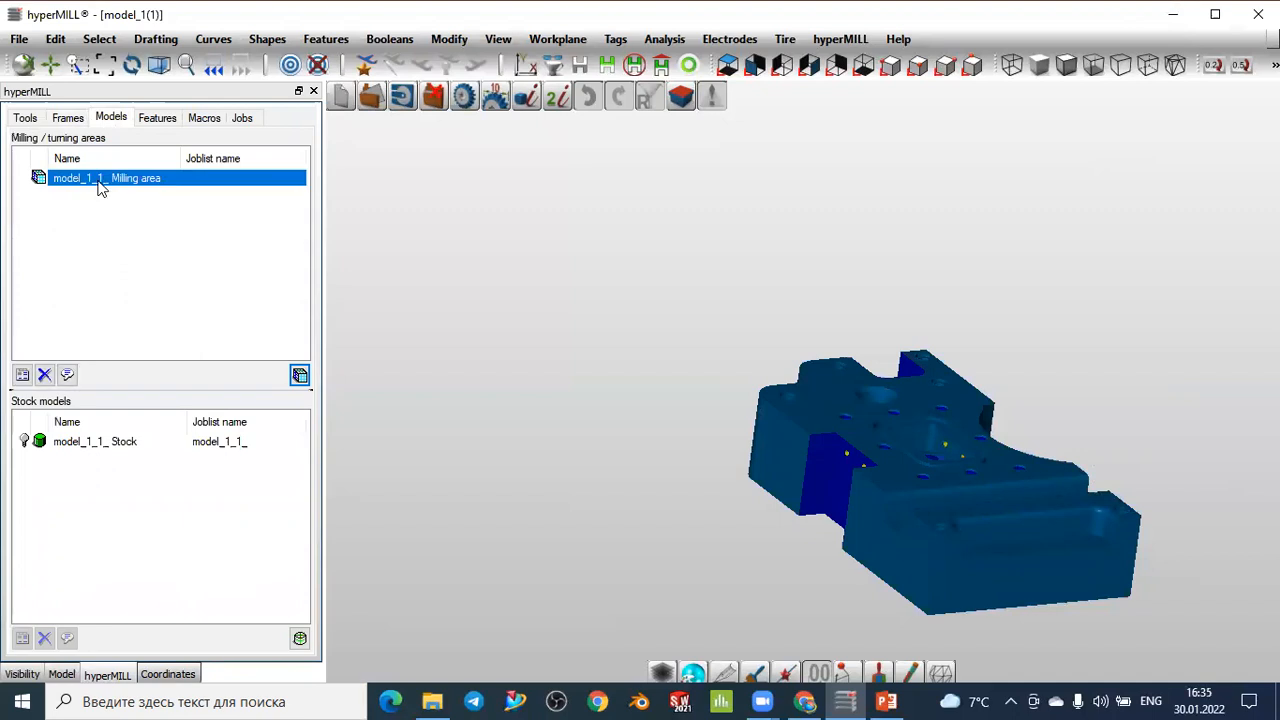
click(152, 118)
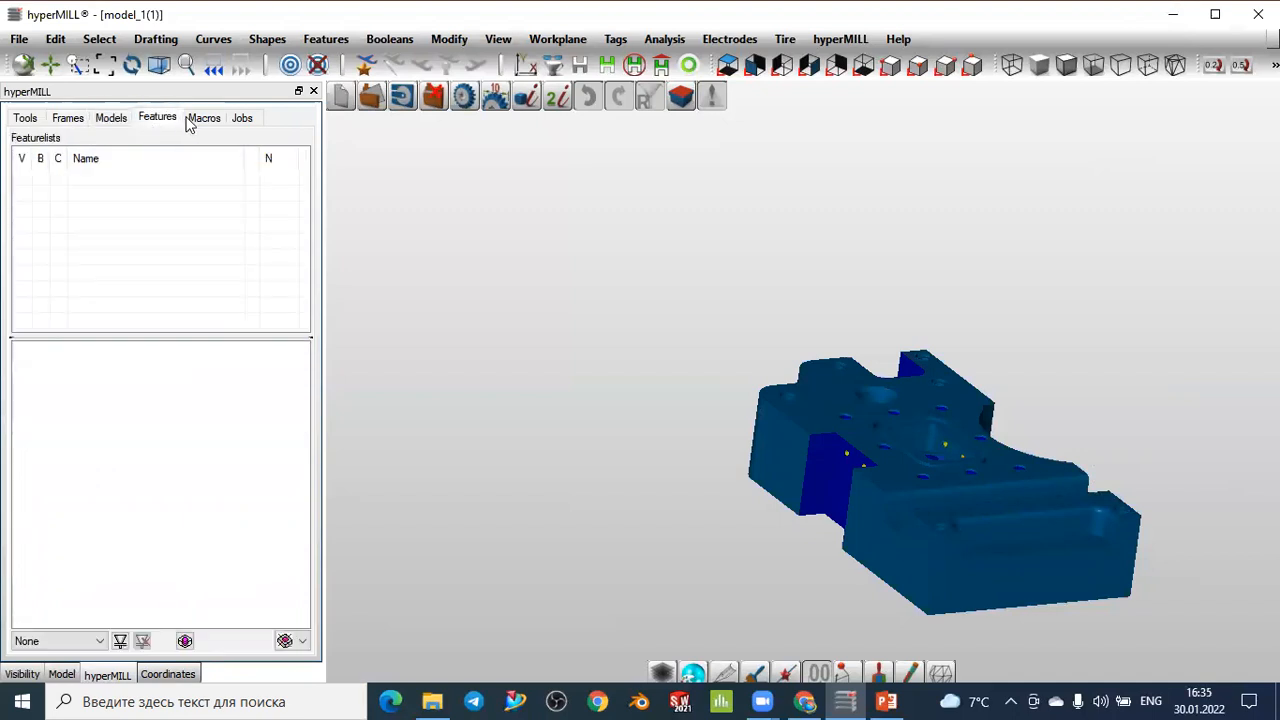
click(206, 119)
click(238, 119)
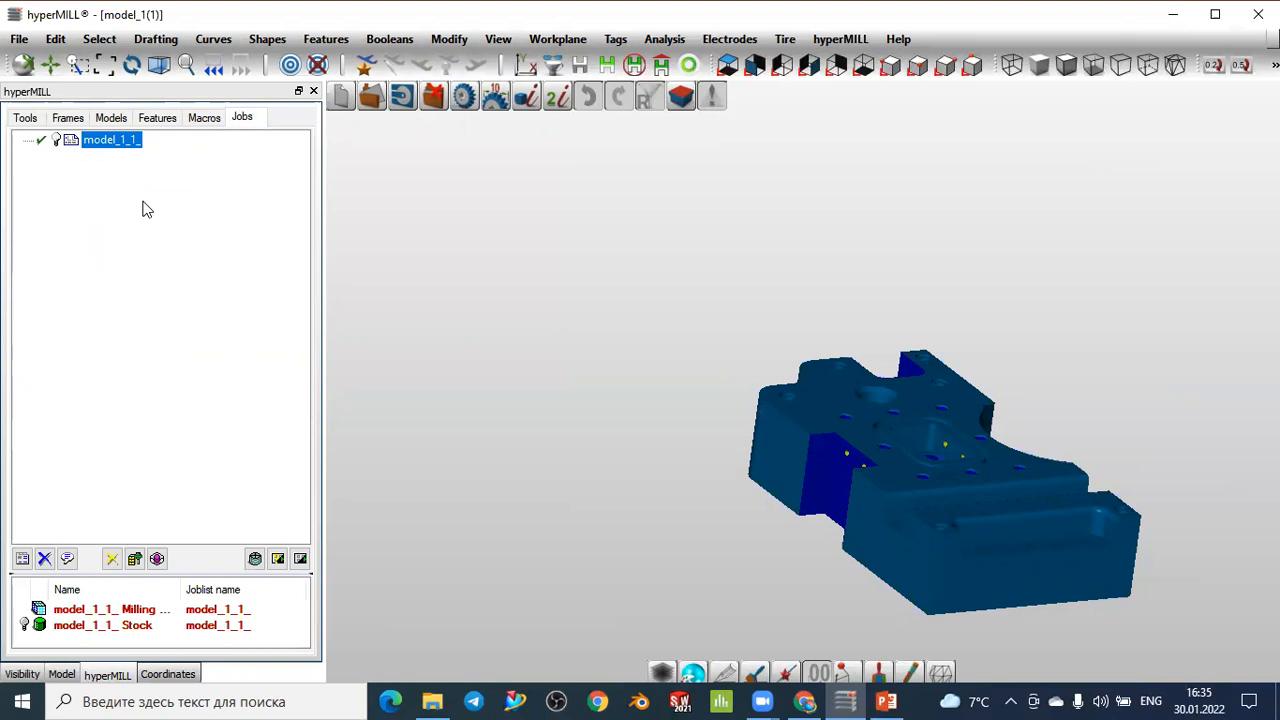
Step: Show the project's milling, drilling and turning tool lists
scroll(668, 360, up, 2)
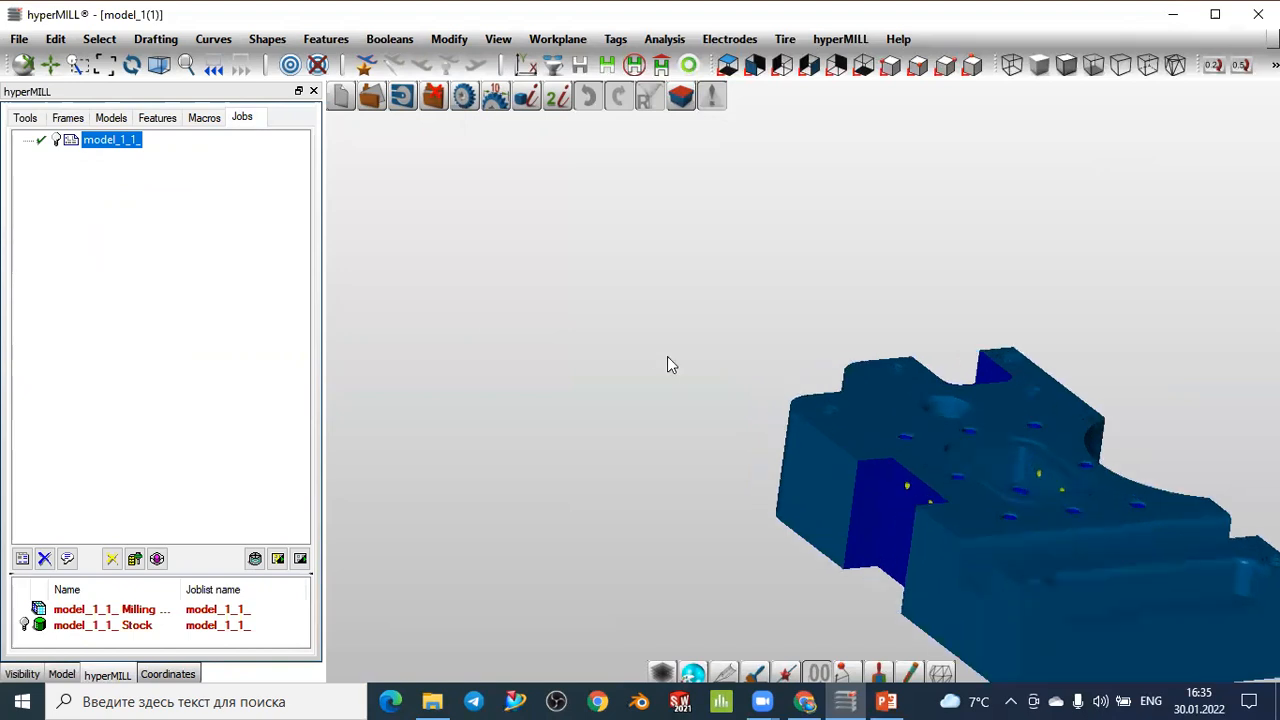
scroll(851, 362, down, 3)
scroll(924, 346, up, 1)
scroll(924, 346, up, 1)
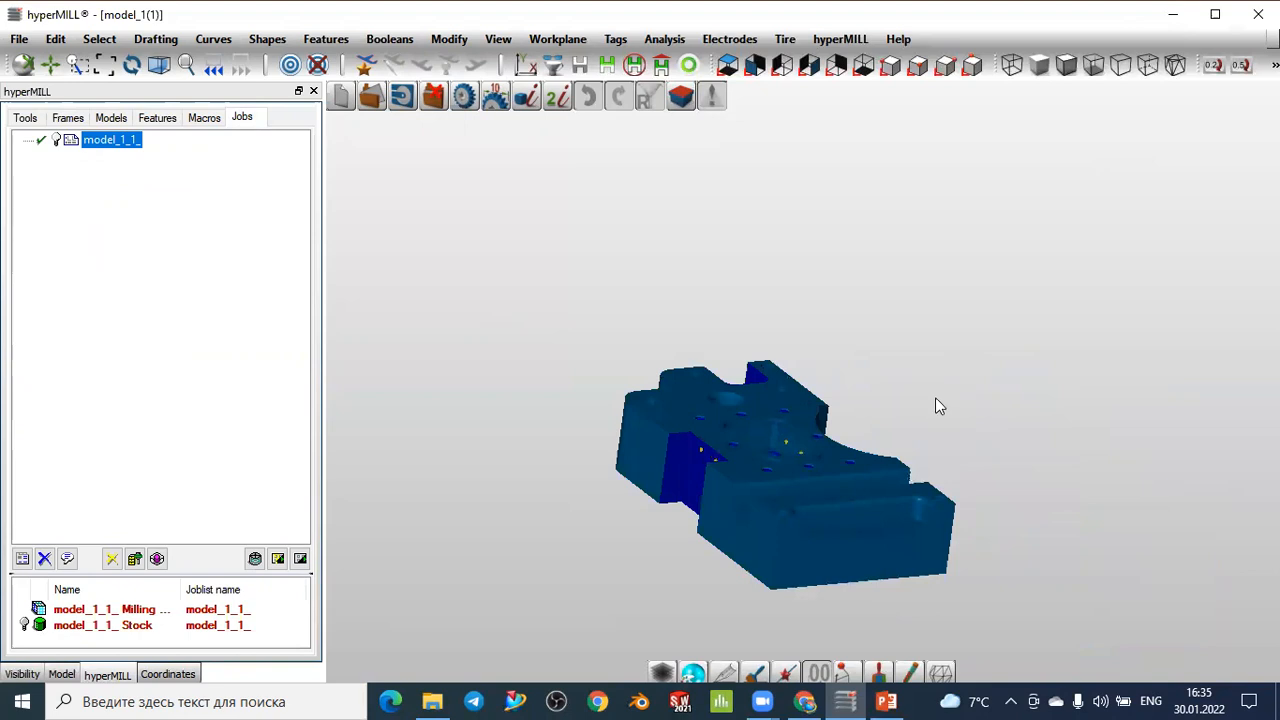
click(22, 119)
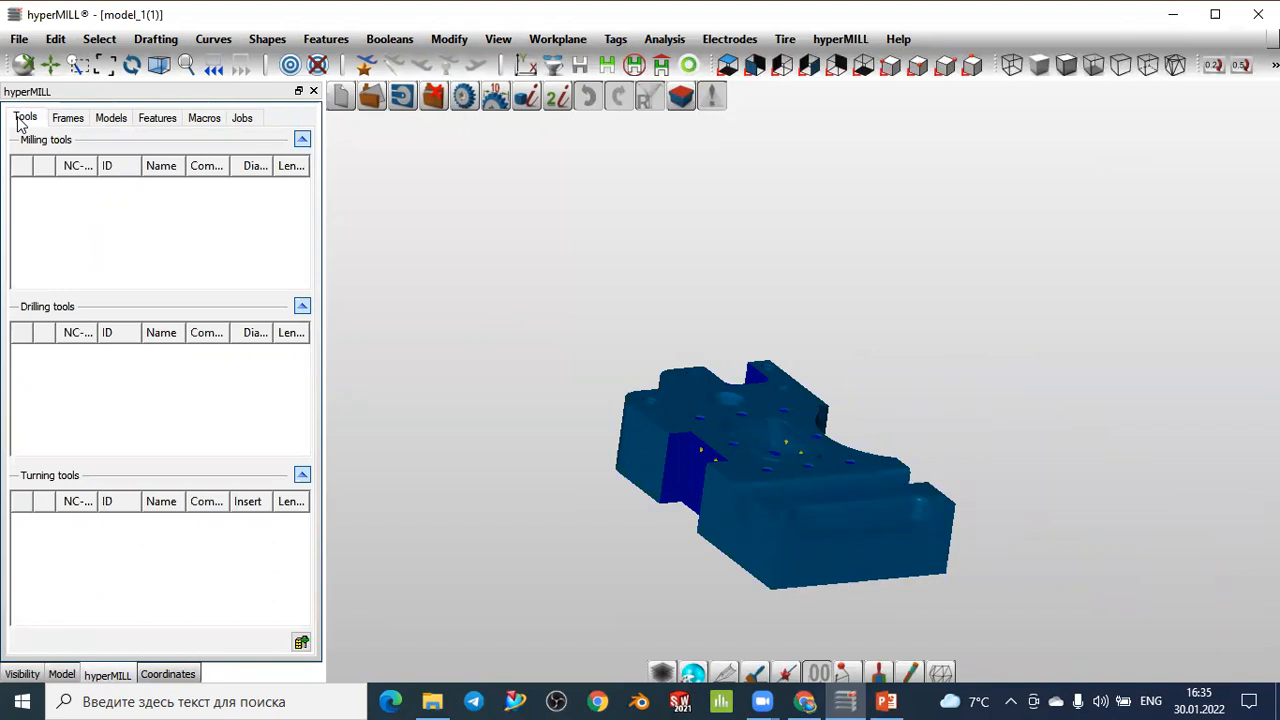